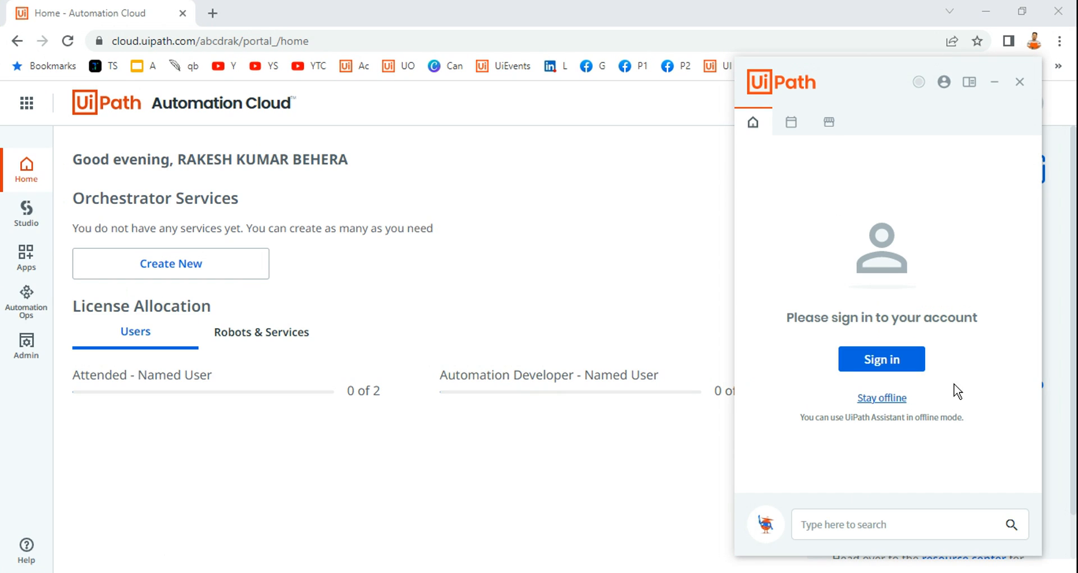
Open the UiPath Assistant preferences at the Orchestrator settings, and close the UiPath Studio sign-in window.
click(944, 84)
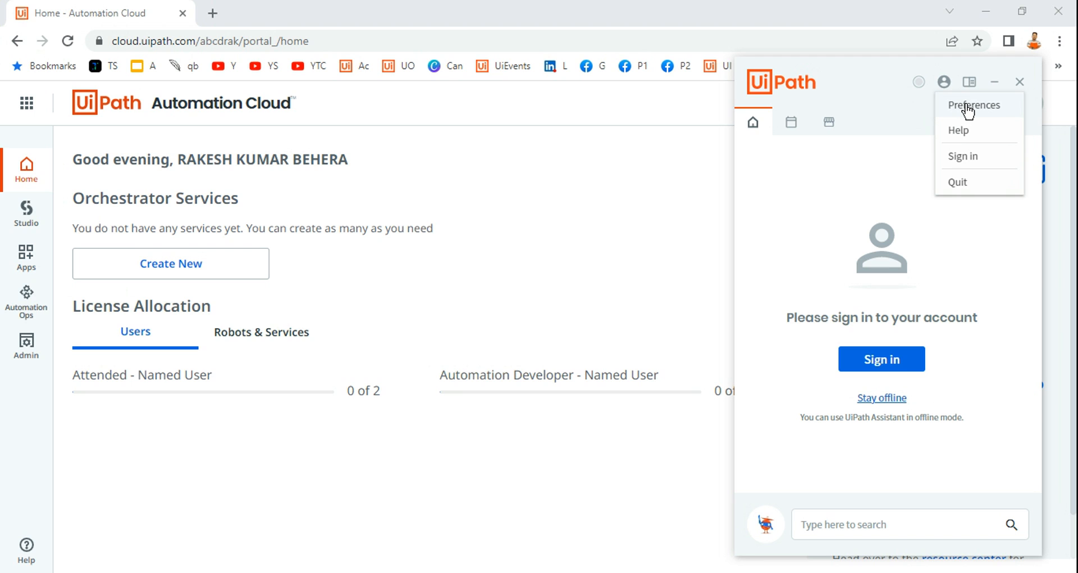
click(968, 107)
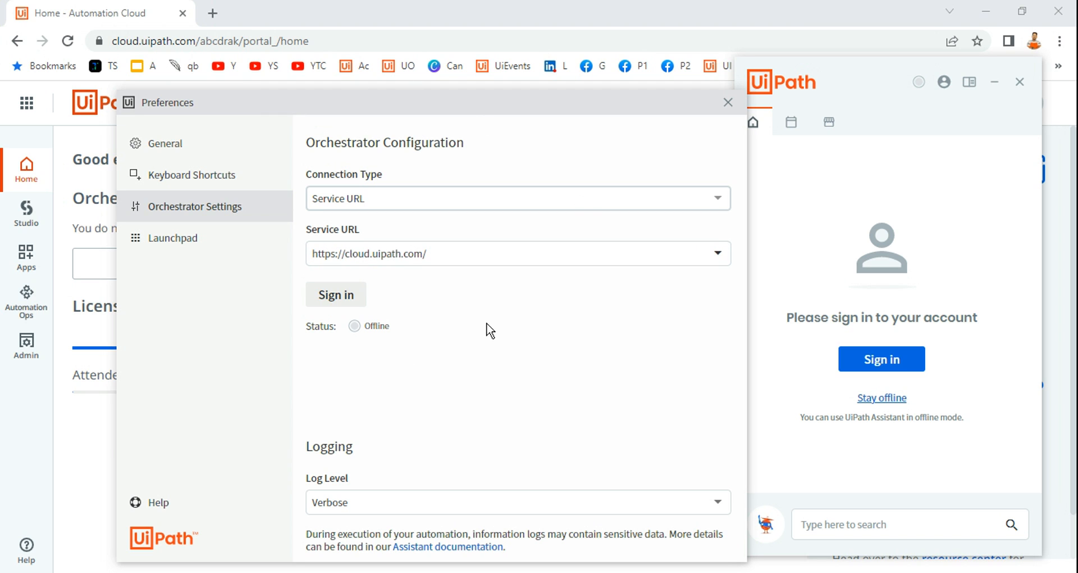
click(96, 448)
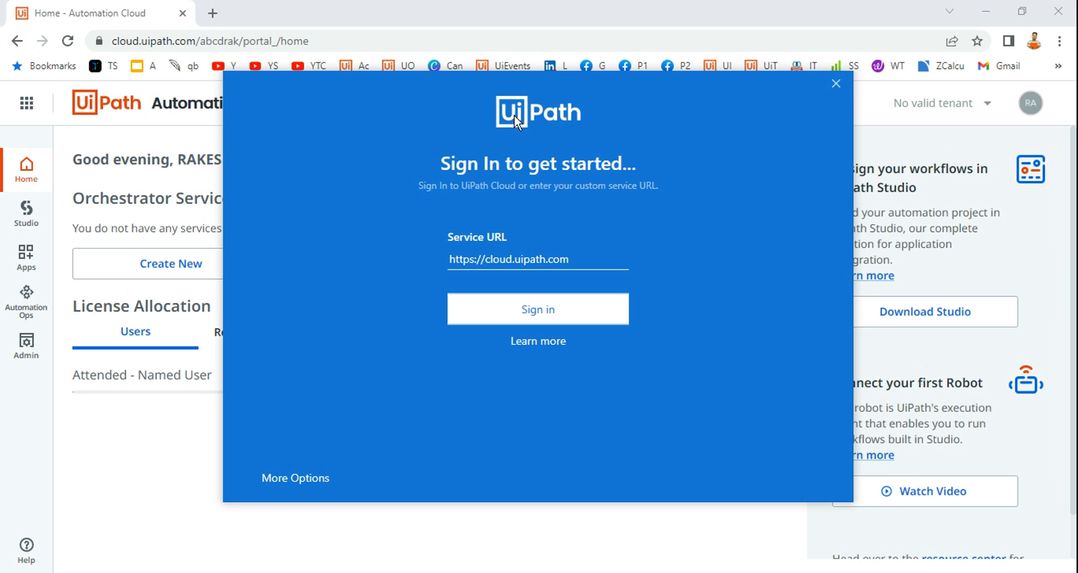
click(837, 84)
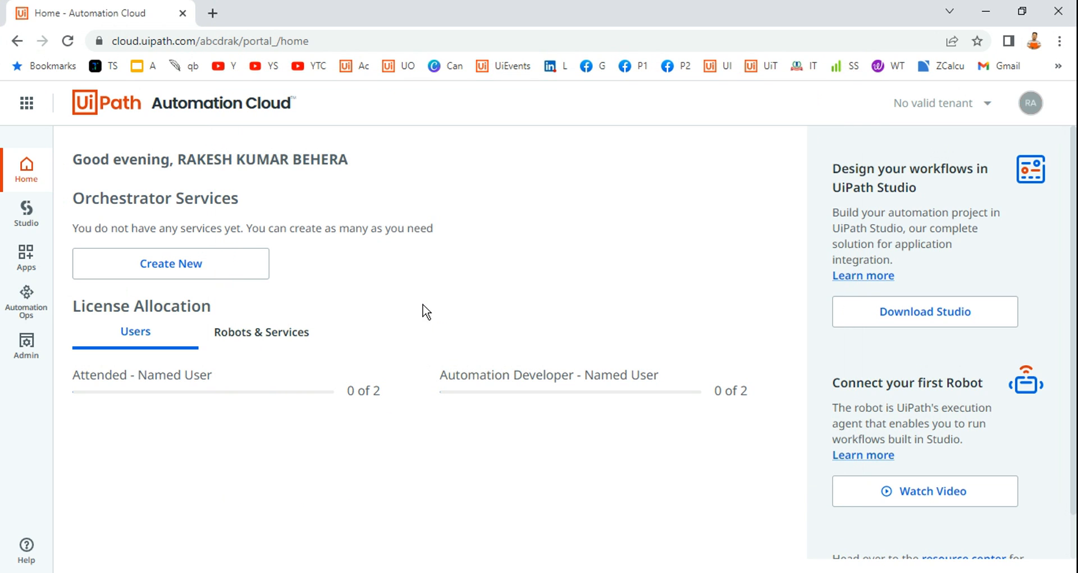
Switch to UiPath Assistant, review the connection type and service URL in its Orchestrator settings, and return to Automation Cloud.
mouse_move(641, 570)
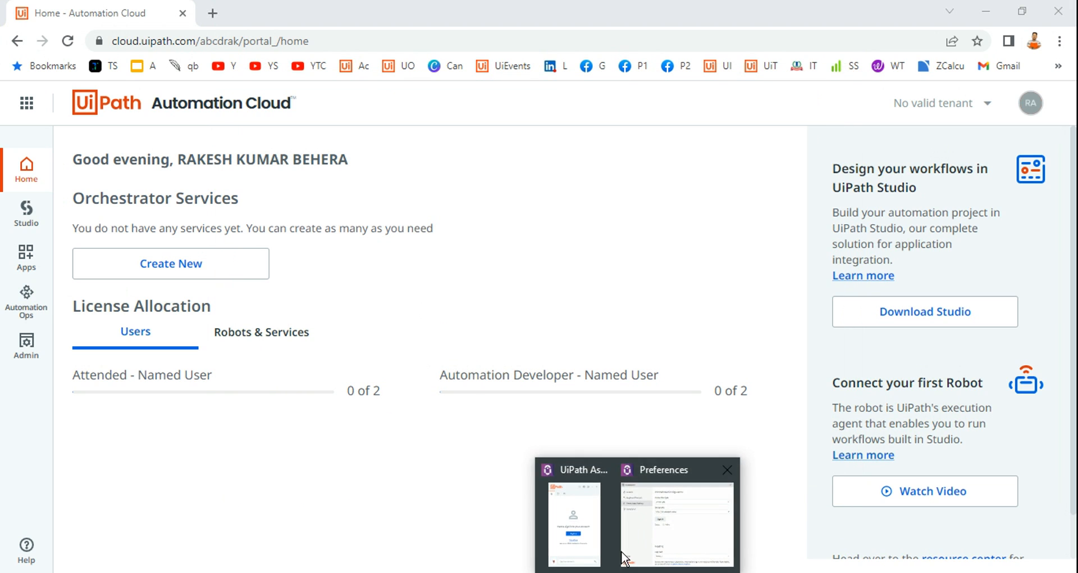
click(578, 543)
drag(849, 75, 832, 52)
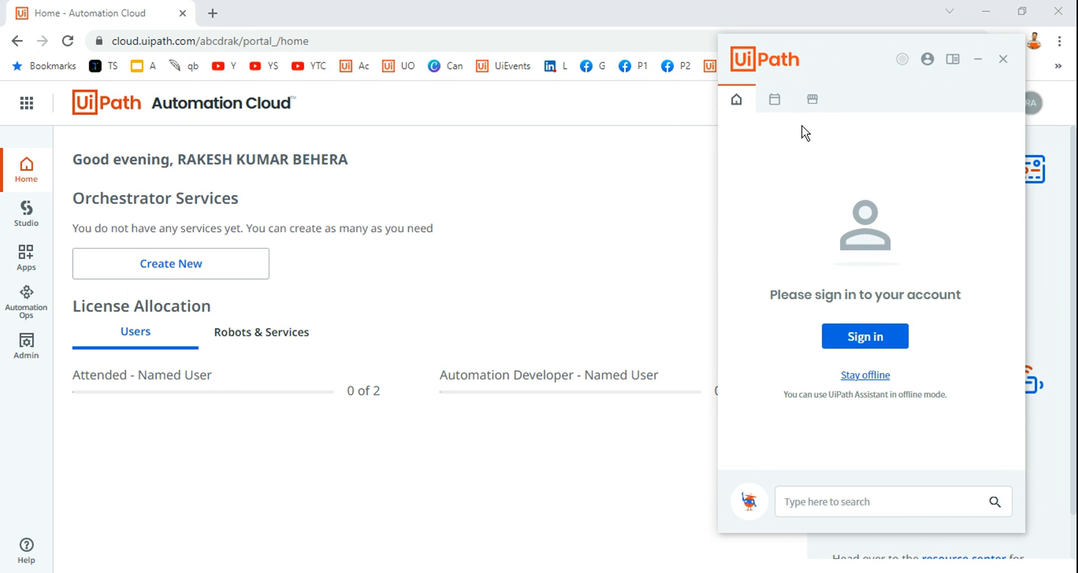
click(927, 58)
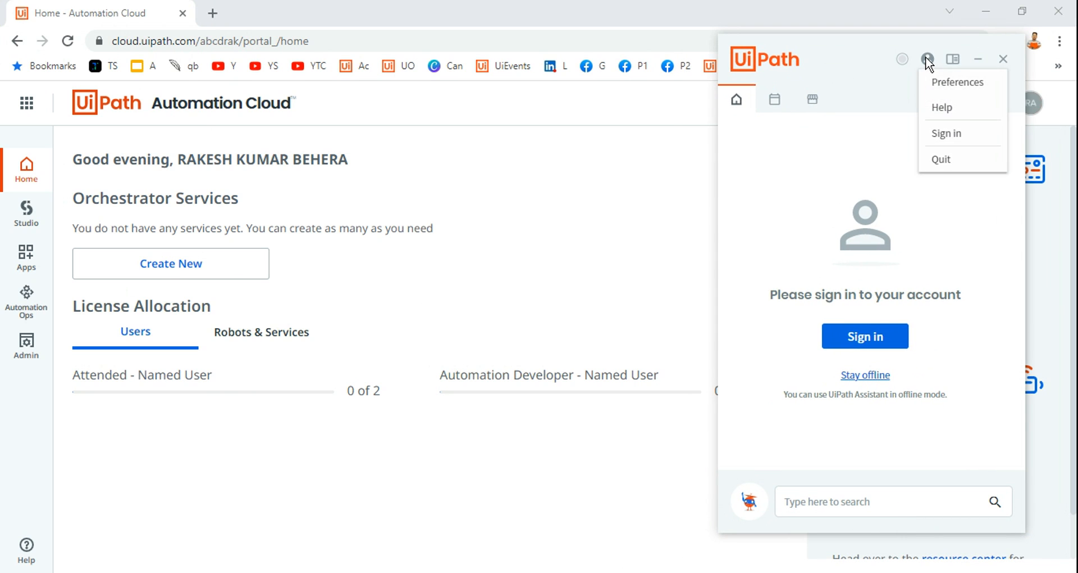
click(954, 84)
drag(476, 109, 536, 83)
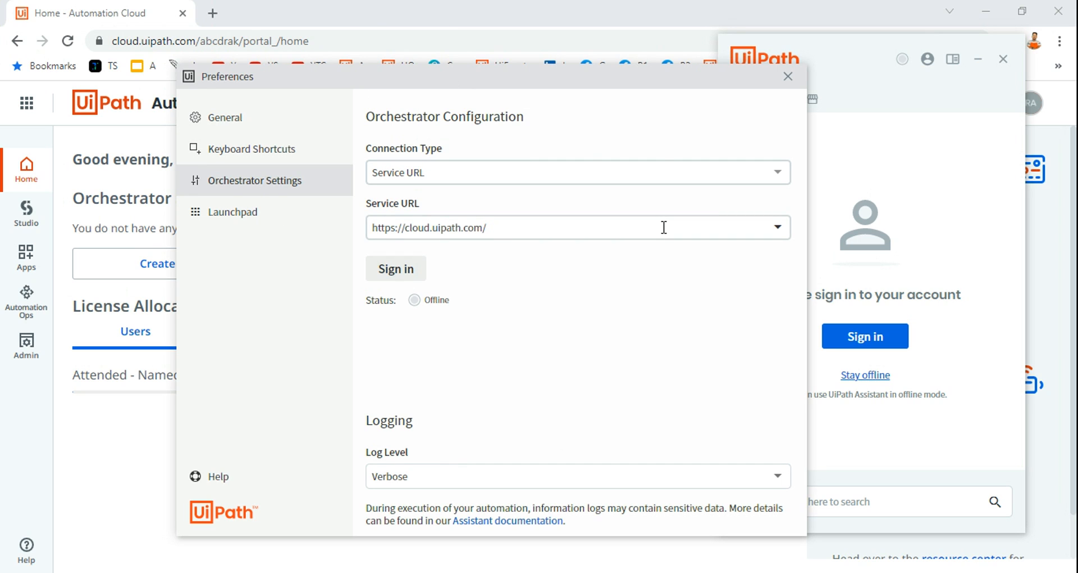
click(131, 420)
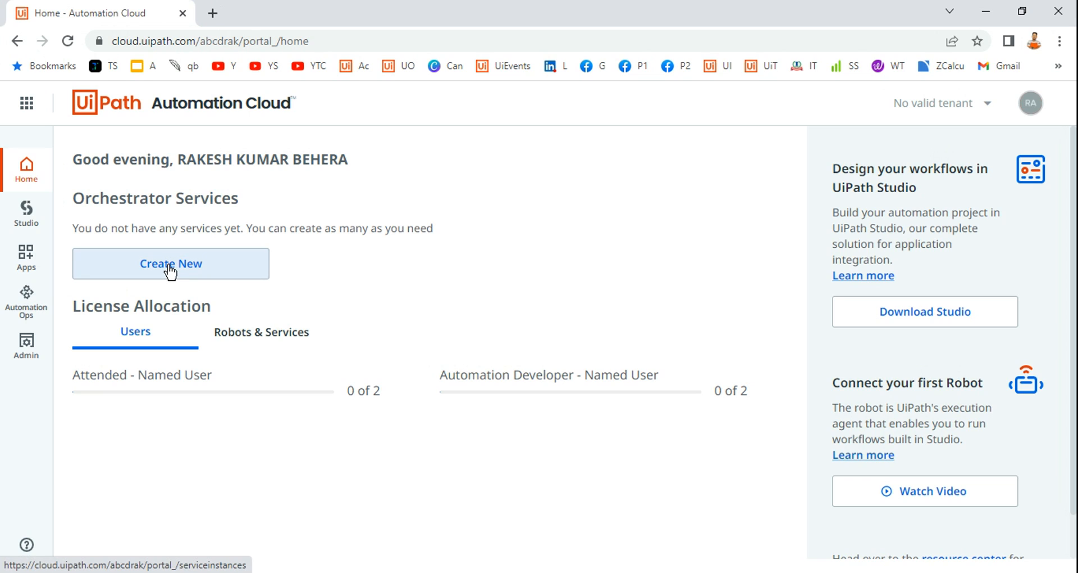
Start creating a new Orchestrator service by opening the form for adding a tenant.
double_click(191, 194)
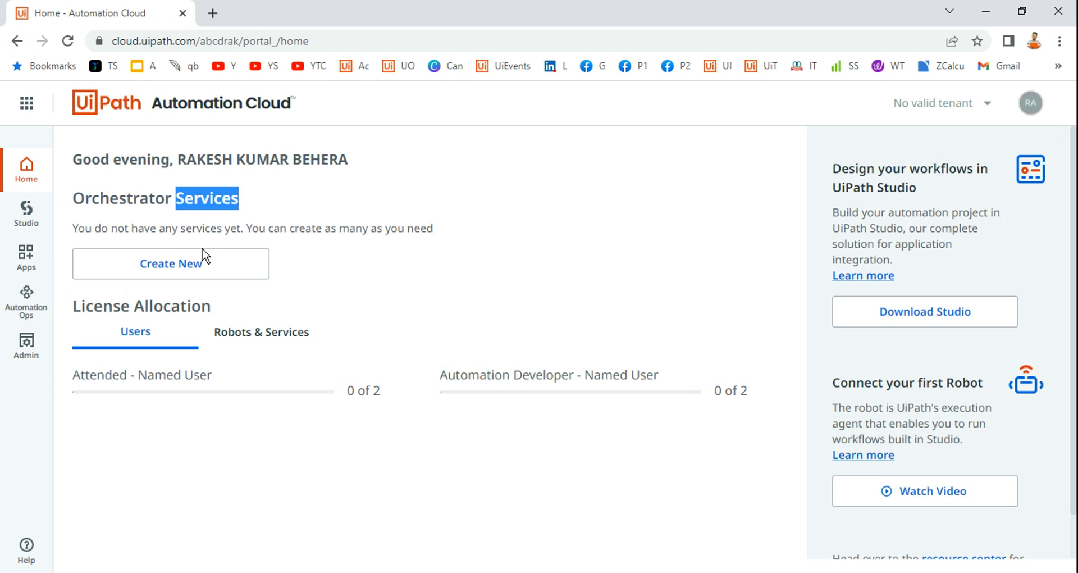
click(190, 274)
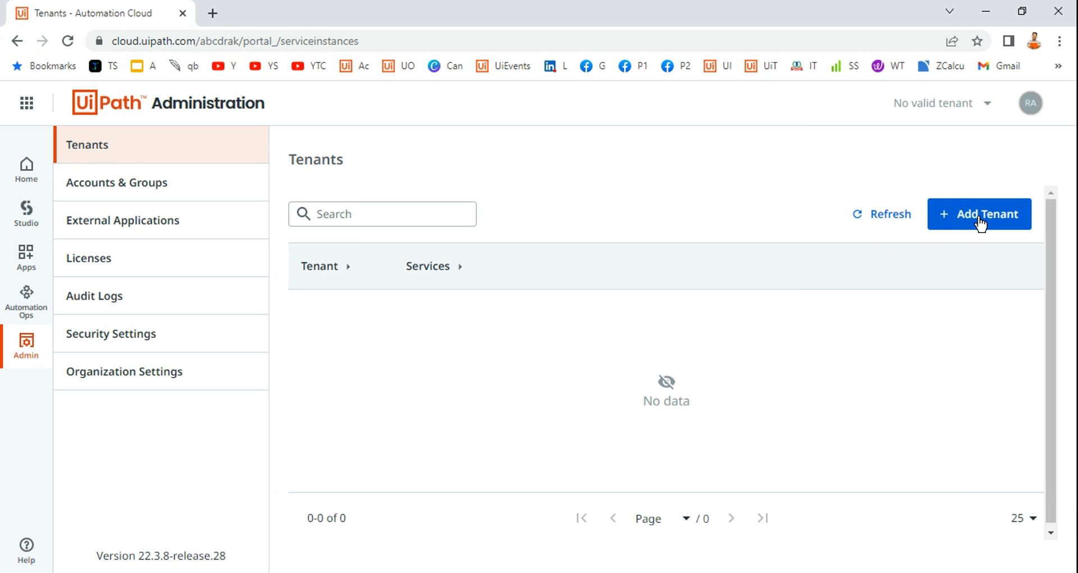
click(980, 223)
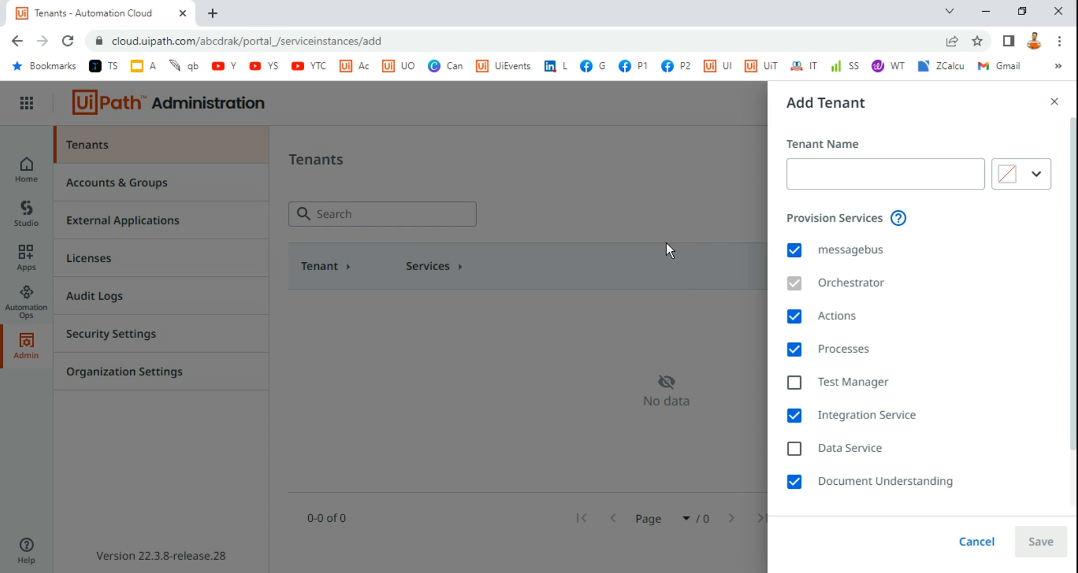
Enter the tenant name, include Test Manager and Data Service among the provisioned services, and save the tenant.
click(818, 176)
text(TenantRakesh)
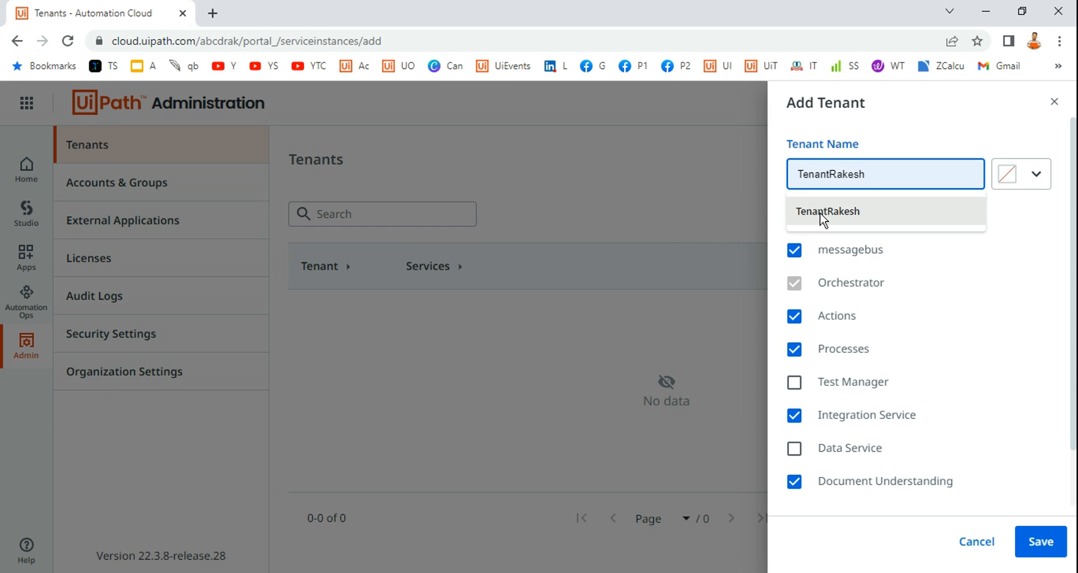
click(820, 212)
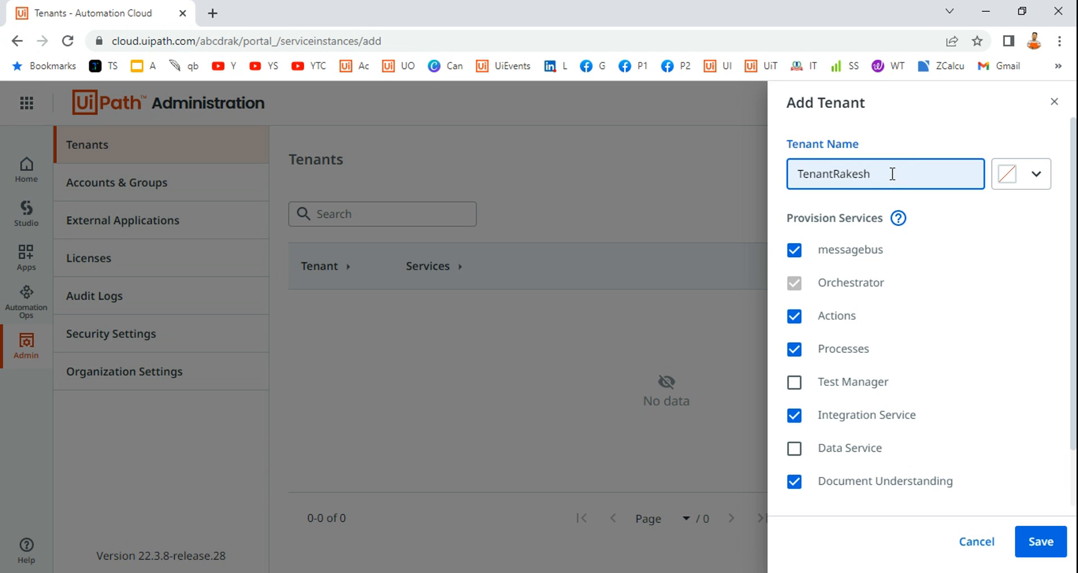
click(796, 386)
click(794, 448)
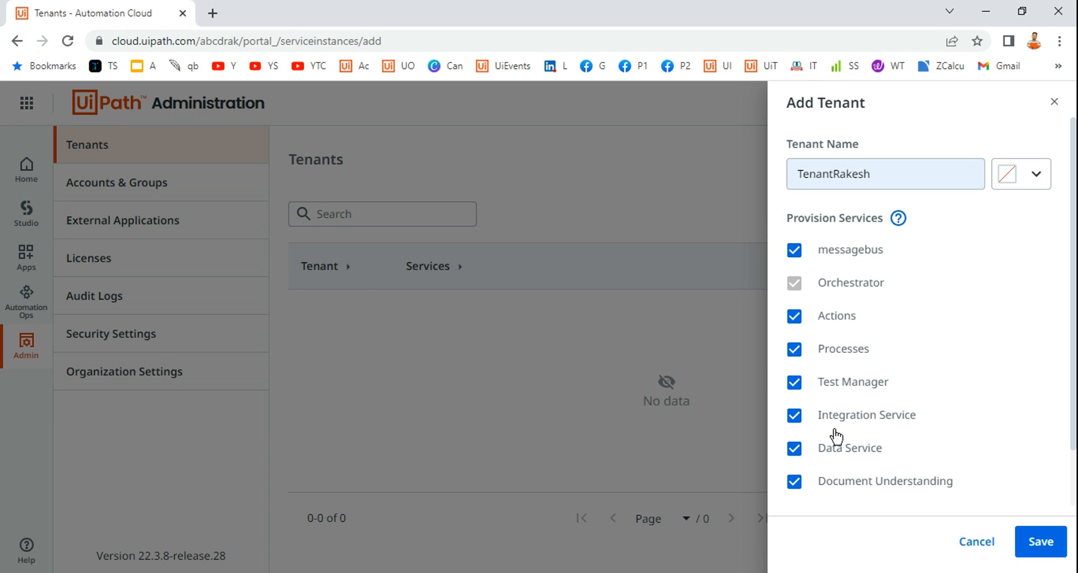
click(1041, 542)
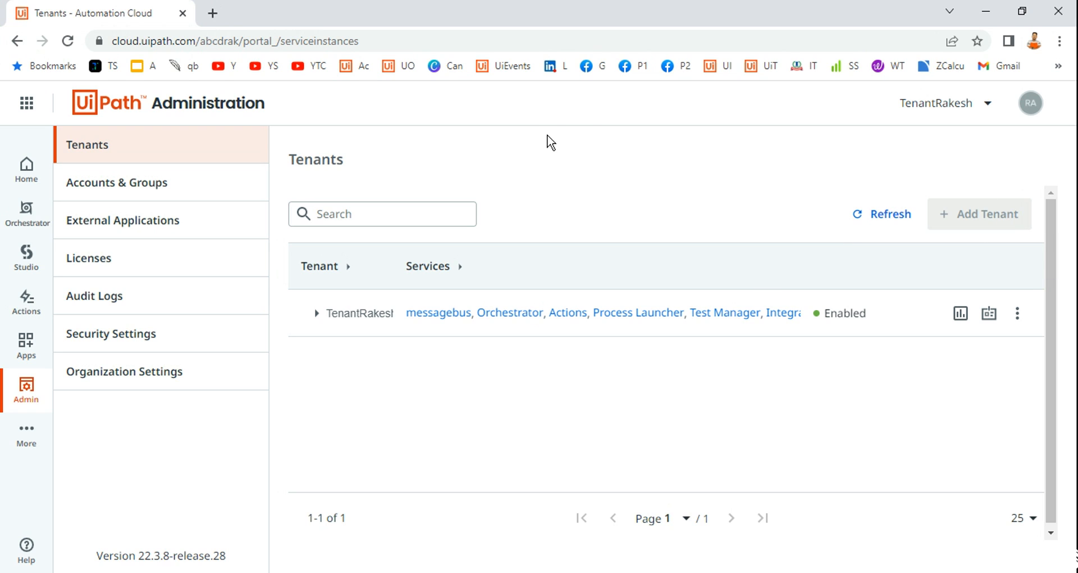
Open the Orchestrator service of the new tenant, check the tenant name in the page address, and dismiss the introductory tour.
mouse_move(965, 212)
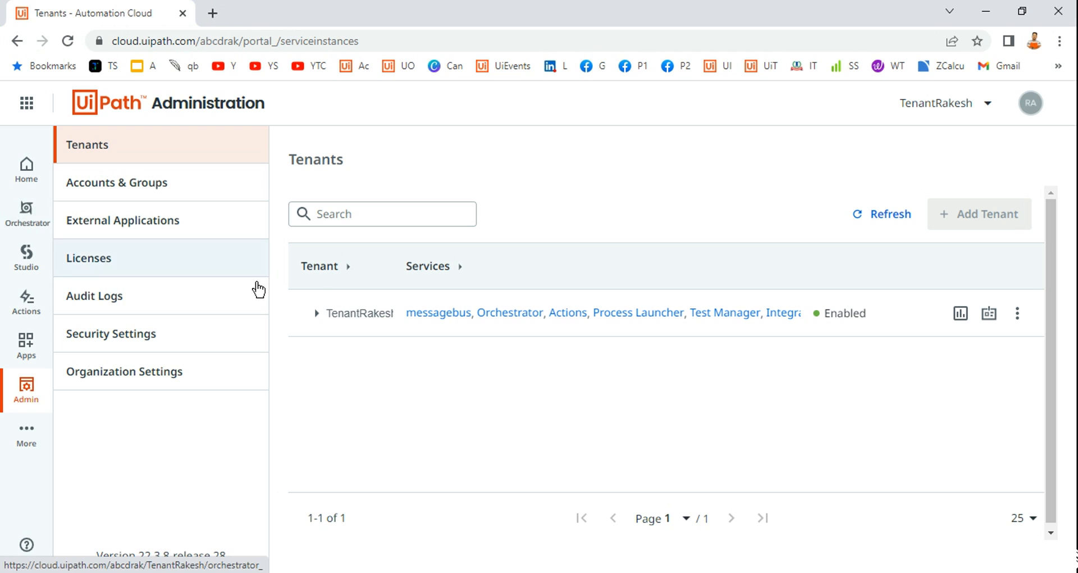
click(507, 312)
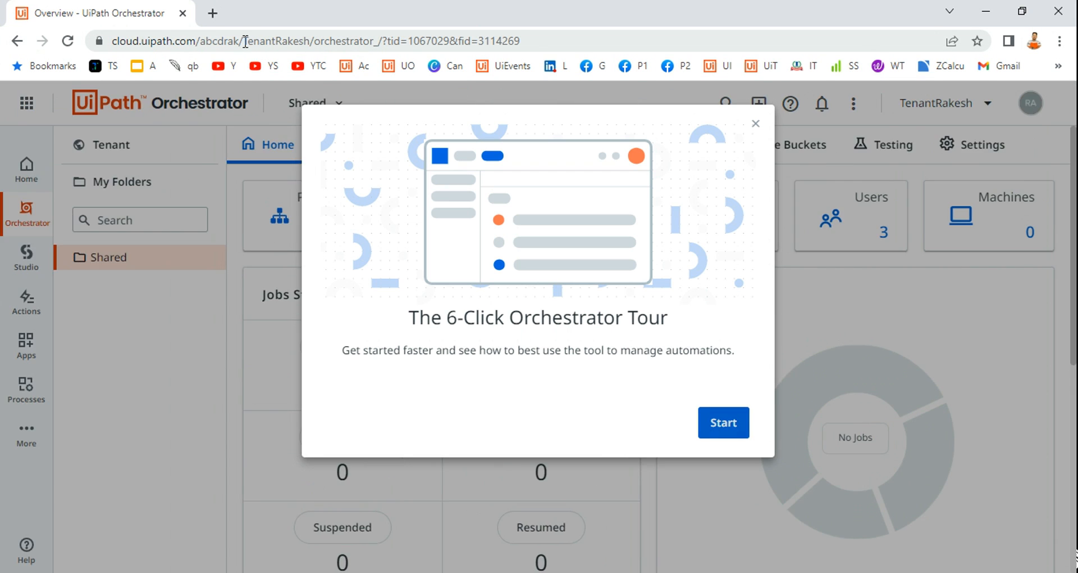
drag(246, 41, 313, 42)
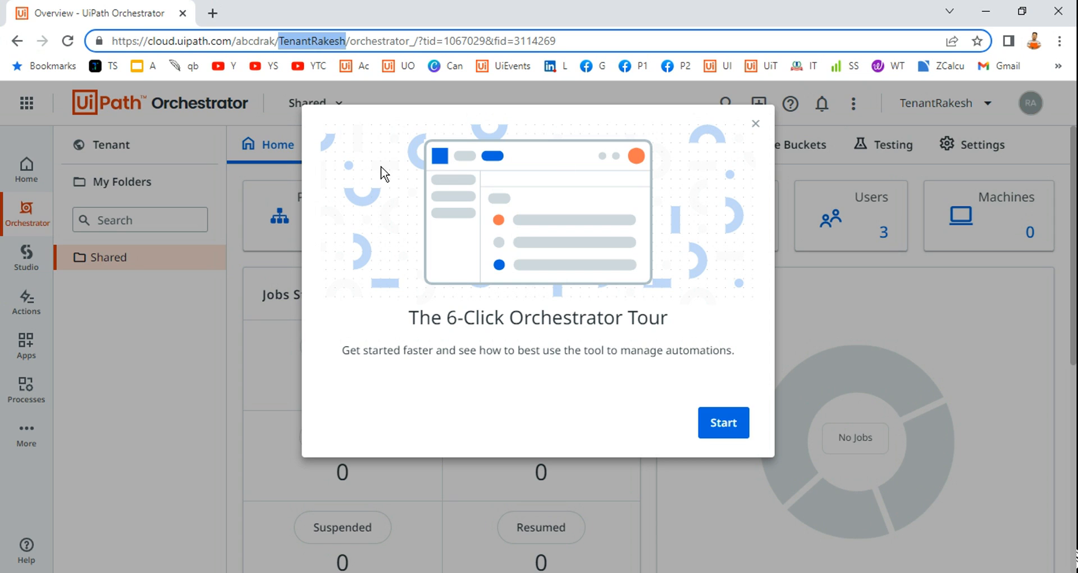
click(757, 125)
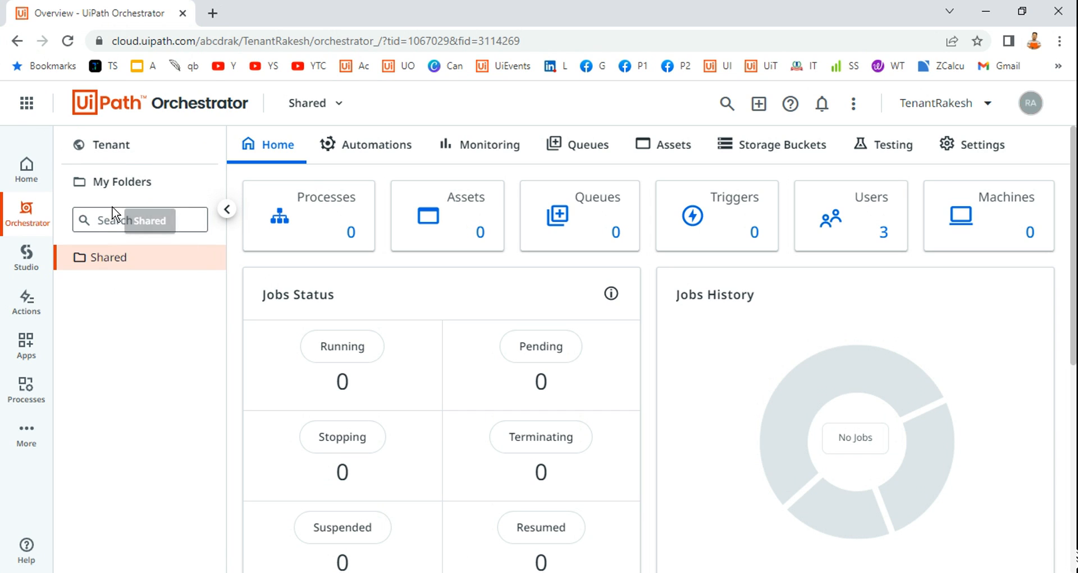
Compare the tenant-level and Shared folder views in Orchestrator, and open the tenant's Machines page.
click(123, 149)
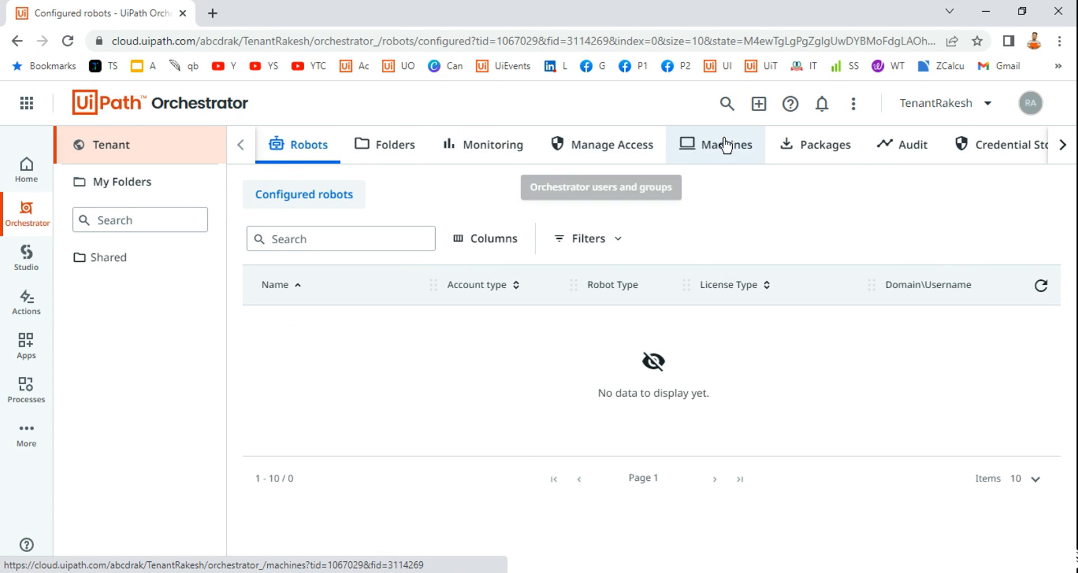
click(112, 263)
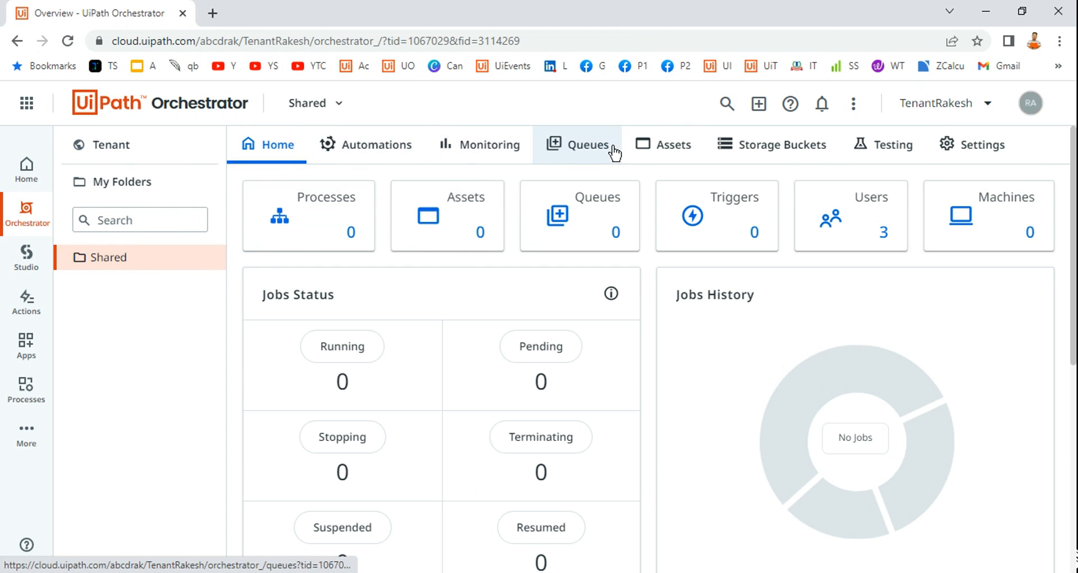
click(107, 154)
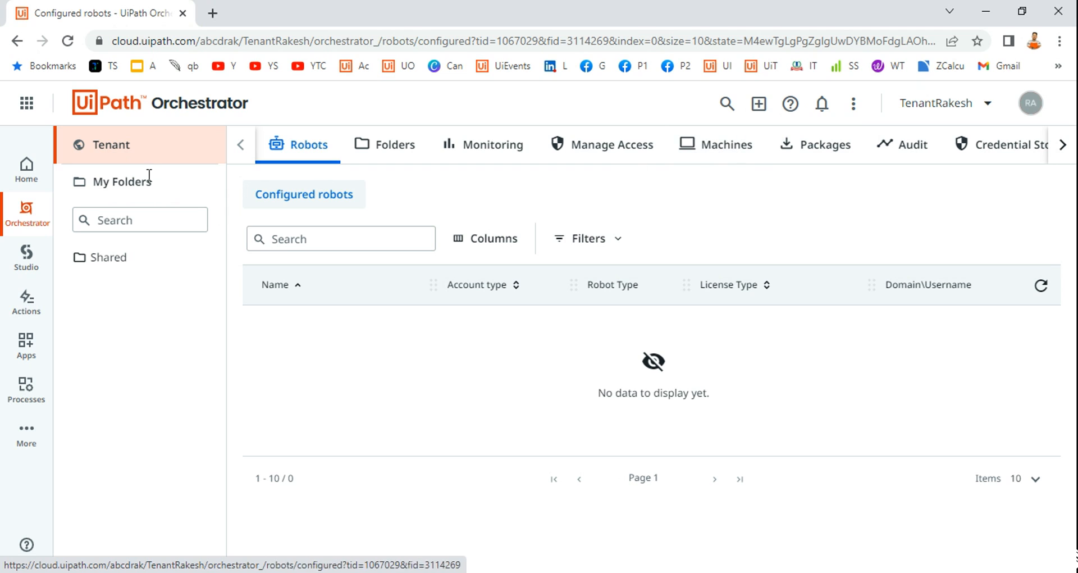
click(739, 150)
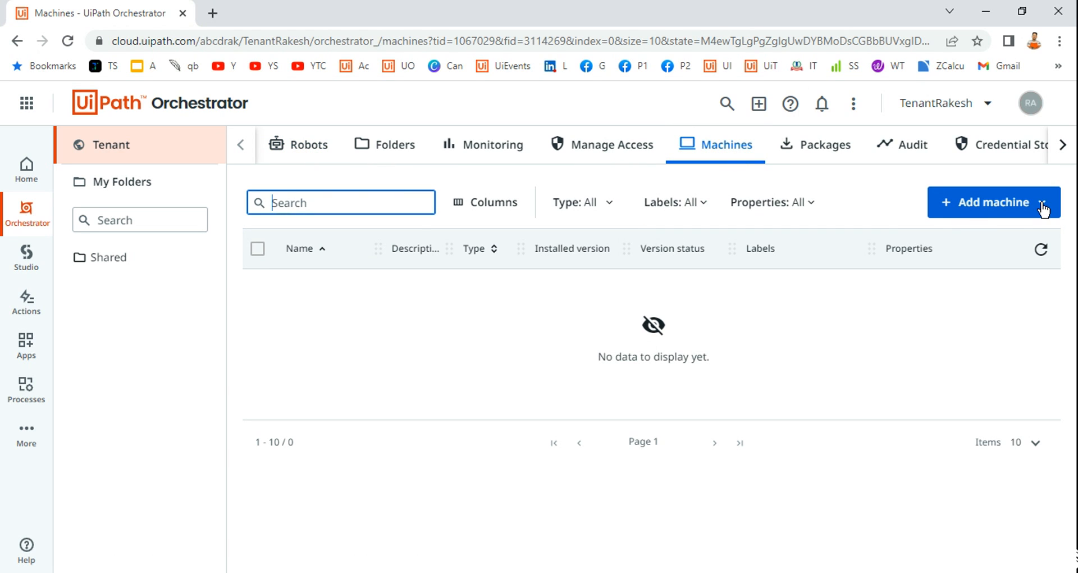
Open the standard machine form, read its recommendation for modern folder setups, and return to the machines list.
click(1042, 207)
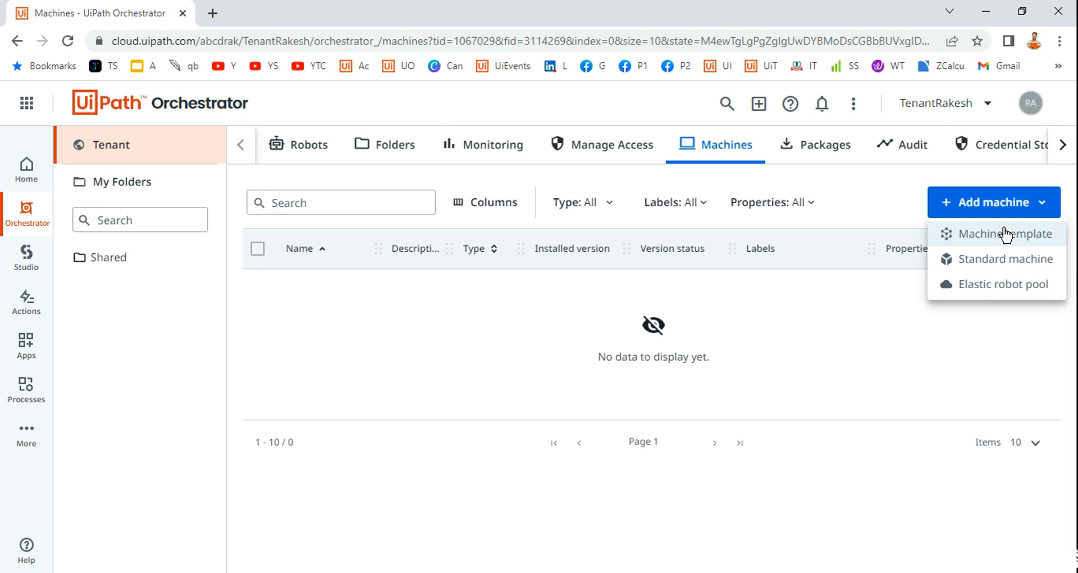
click(992, 264)
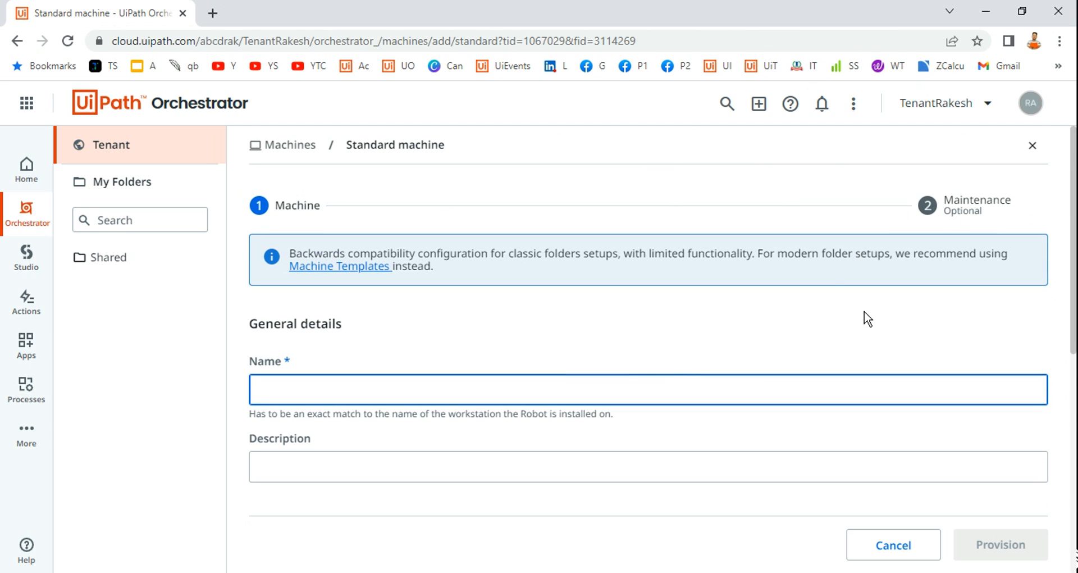
click(749, 257)
drag(758, 253, 840, 279)
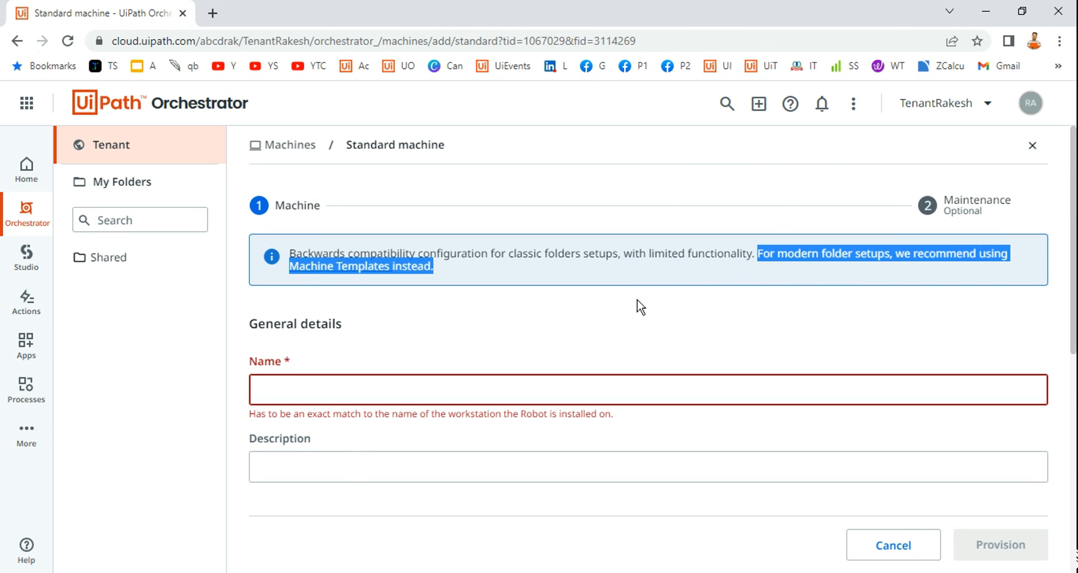
click(741, 304)
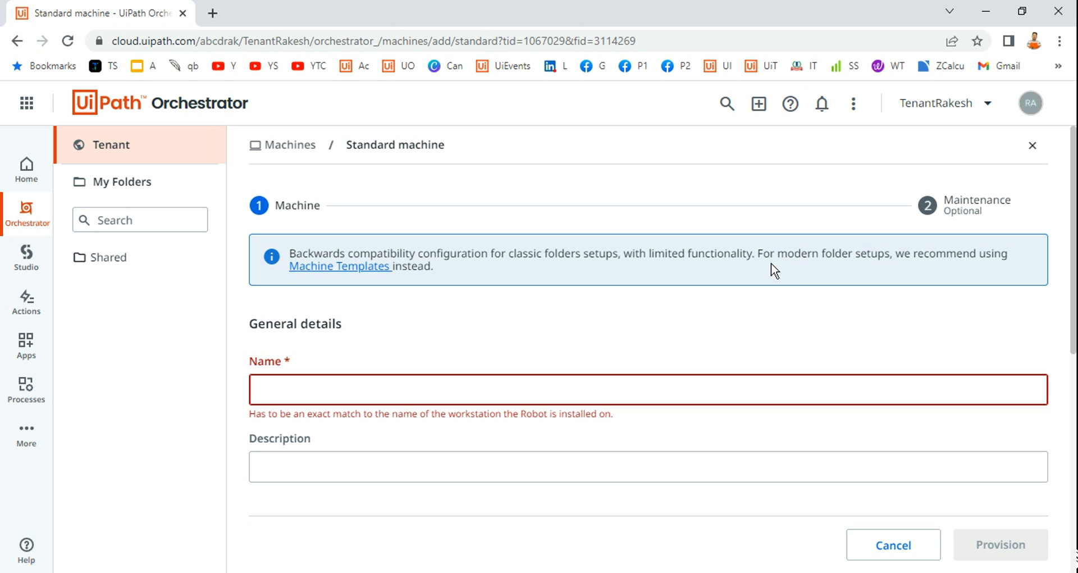
drag(895, 253, 486, 285)
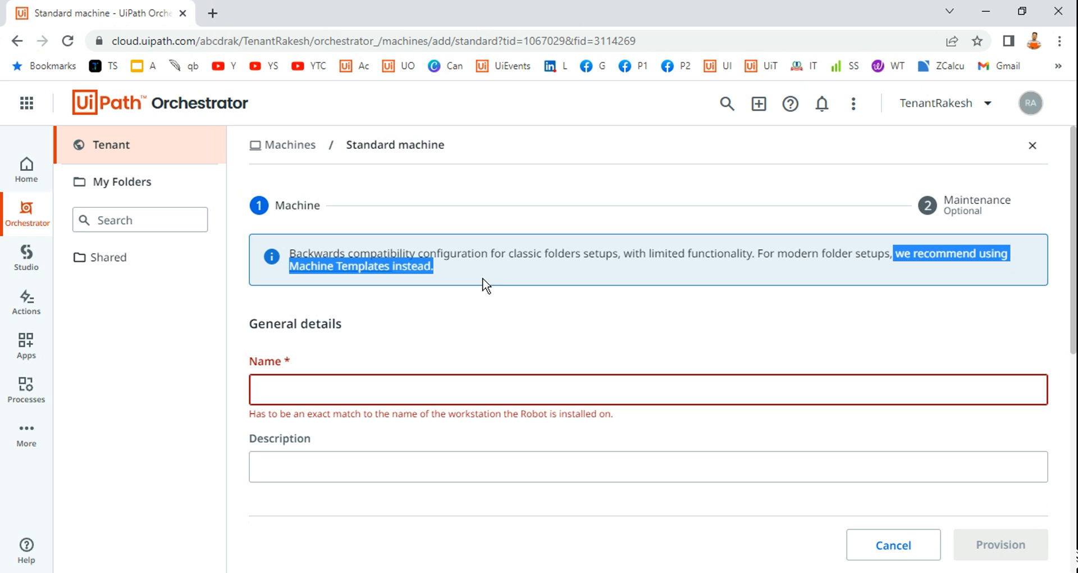
click(568, 340)
click(286, 147)
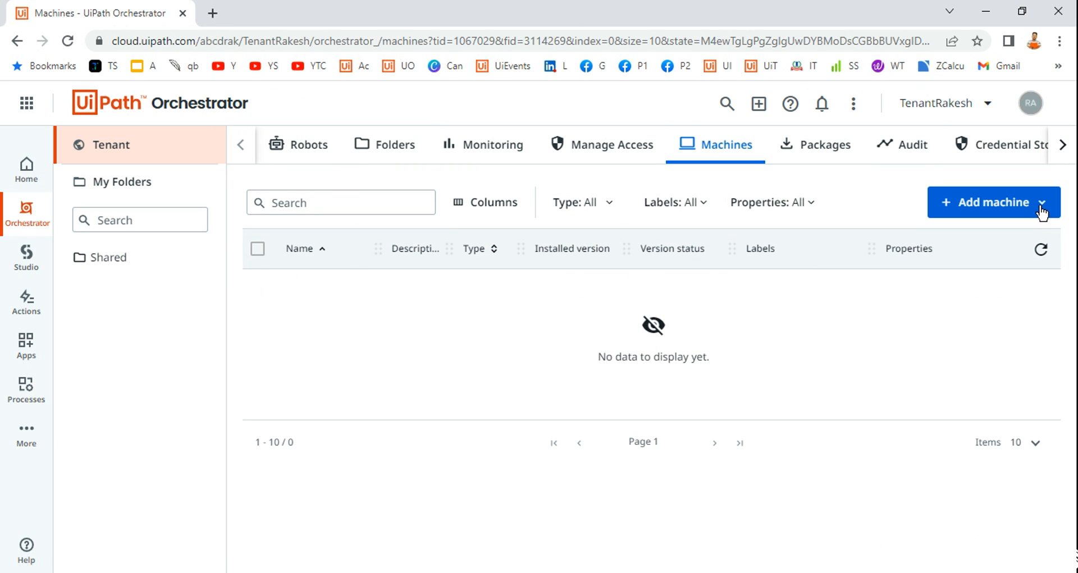
Start adding a machine template to the tenant and look over its general details and tags.
click(1043, 207)
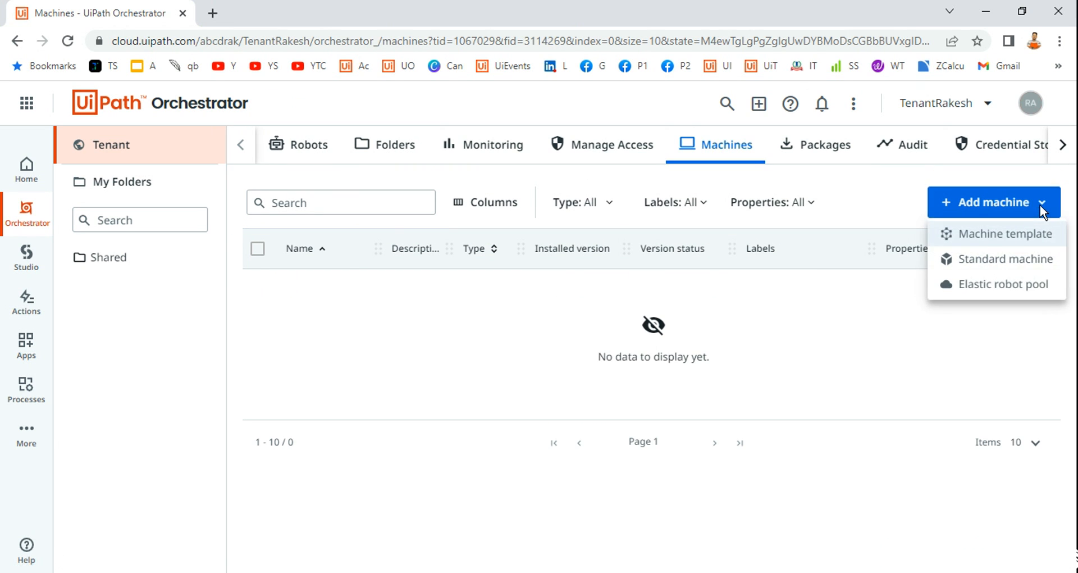
click(998, 242)
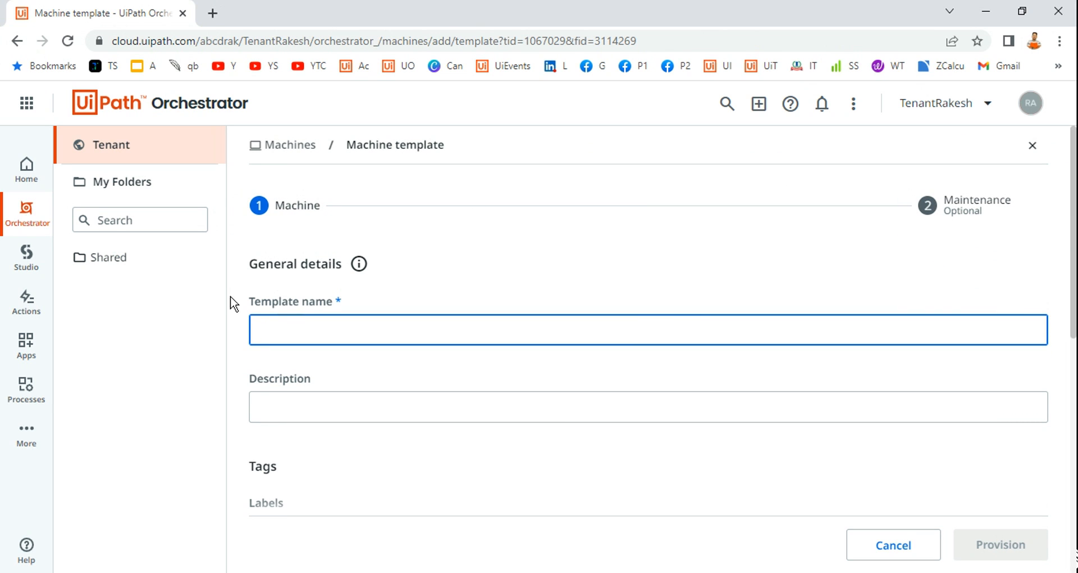
scroll(385, 402, down, 6)
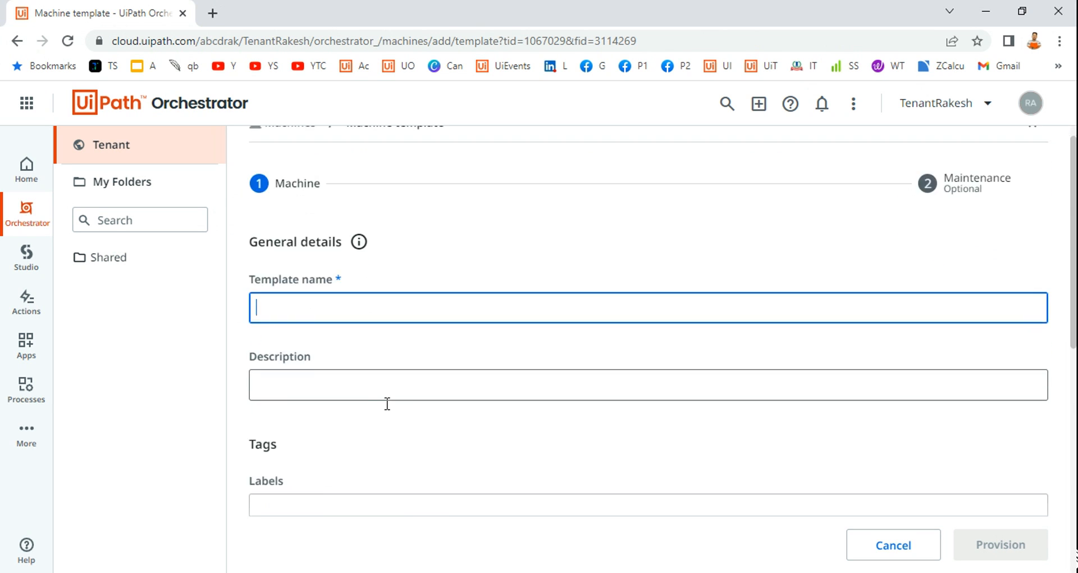
scroll(409, 414, up, 6)
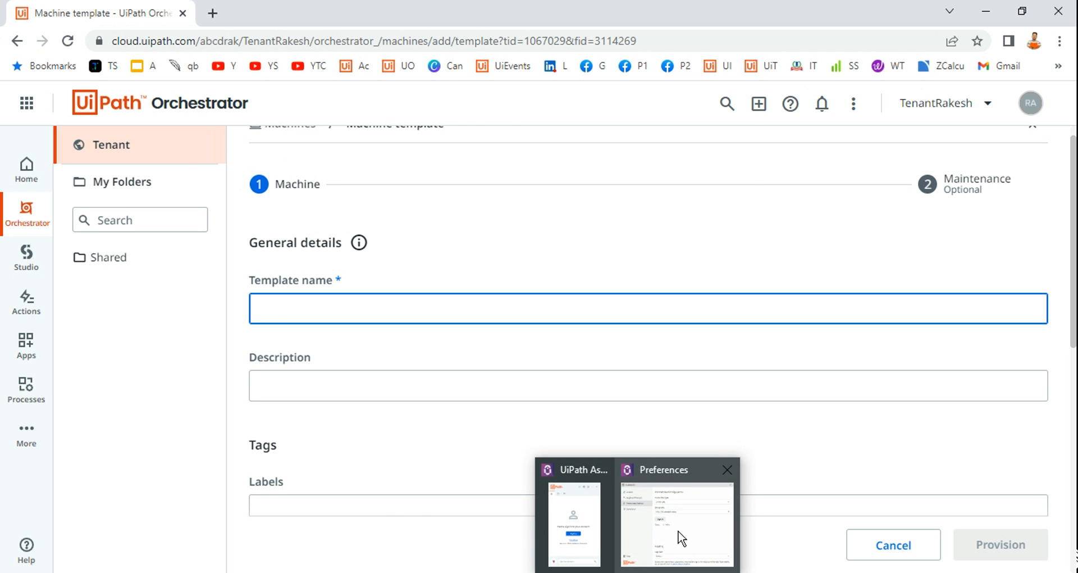
Switch to the UiPath Assistant preferences and set the Orchestrator connection type to Machine Key.
click(681, 539)
drag(614, 84, 708, 61)
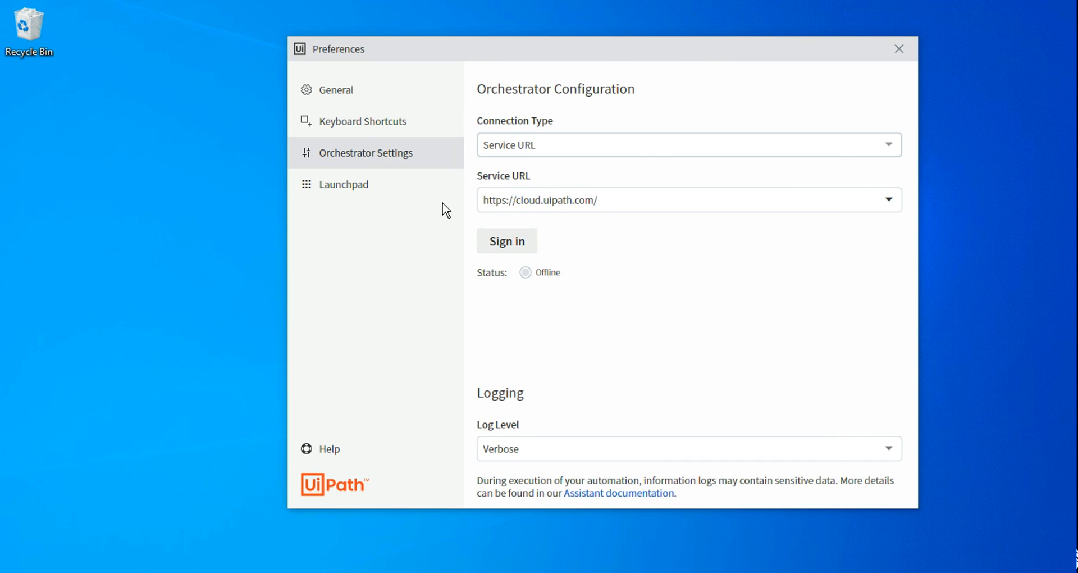
click(889, 149)
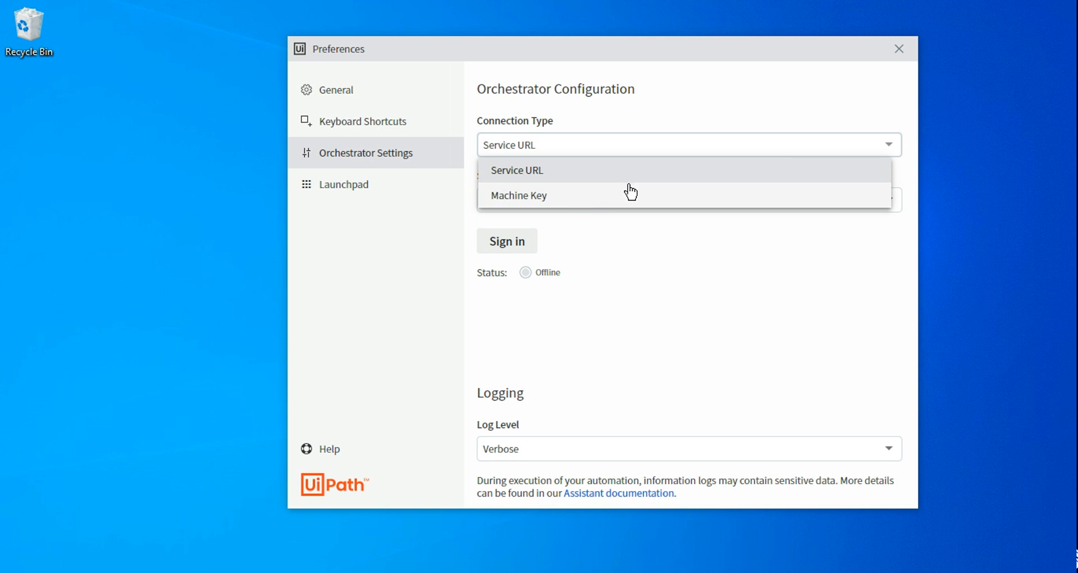
click(551, 205)
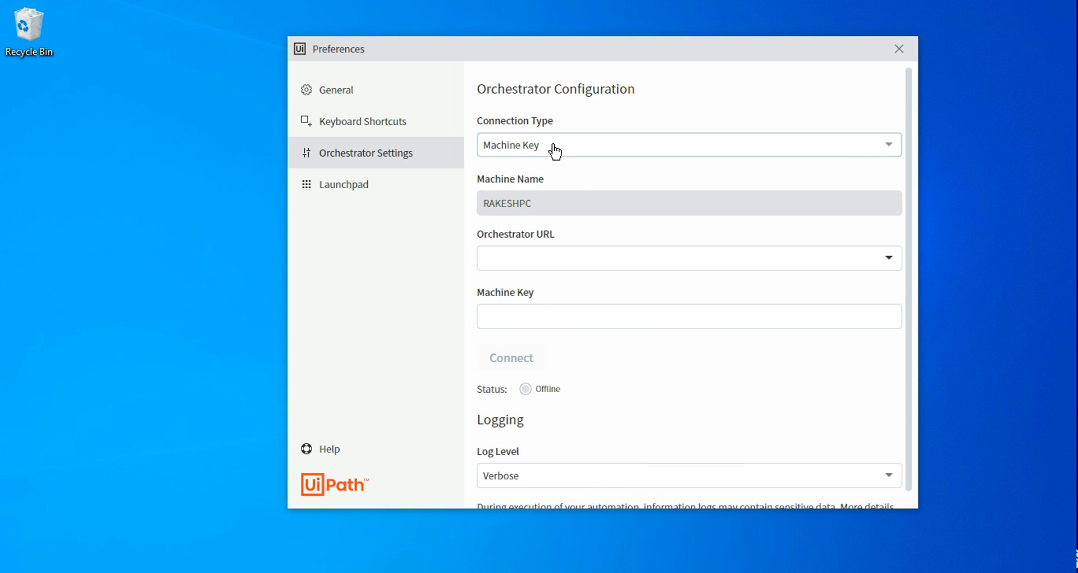
Copy the machine name from the Assistant preferences and paste it as the template name in Orchestrator's machine template form.
drag(544, 205, 482, 214)
key(ctrl+c)
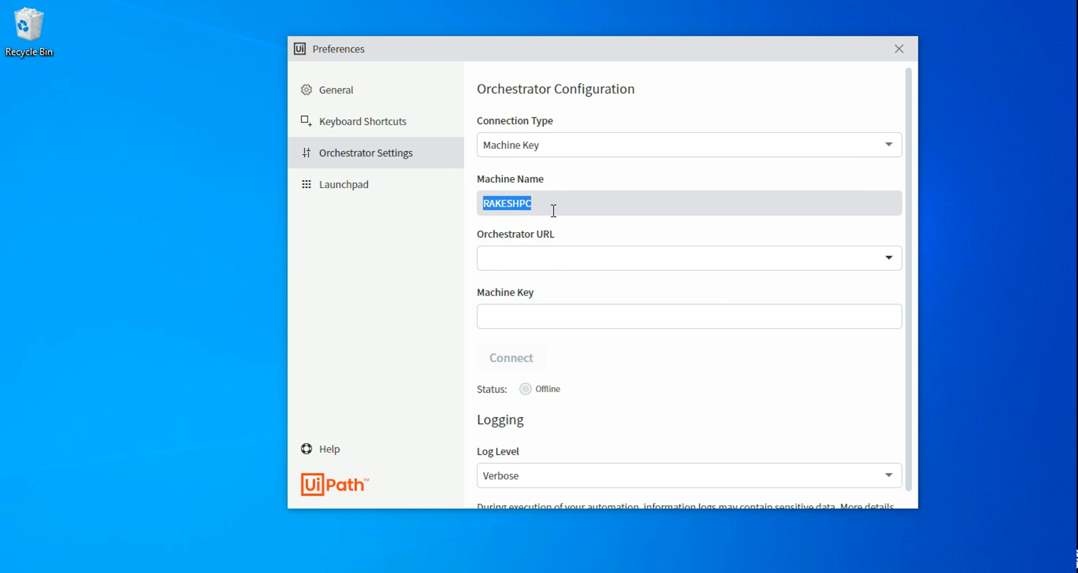
key(alt+Tab)
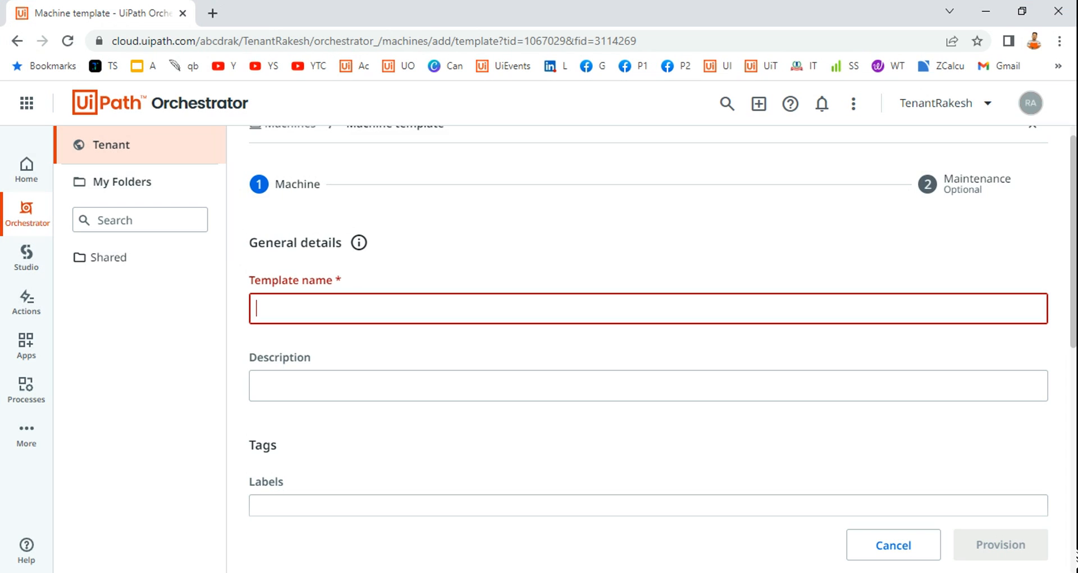
scroll(264, 292, up, 1)
click(275, 328)
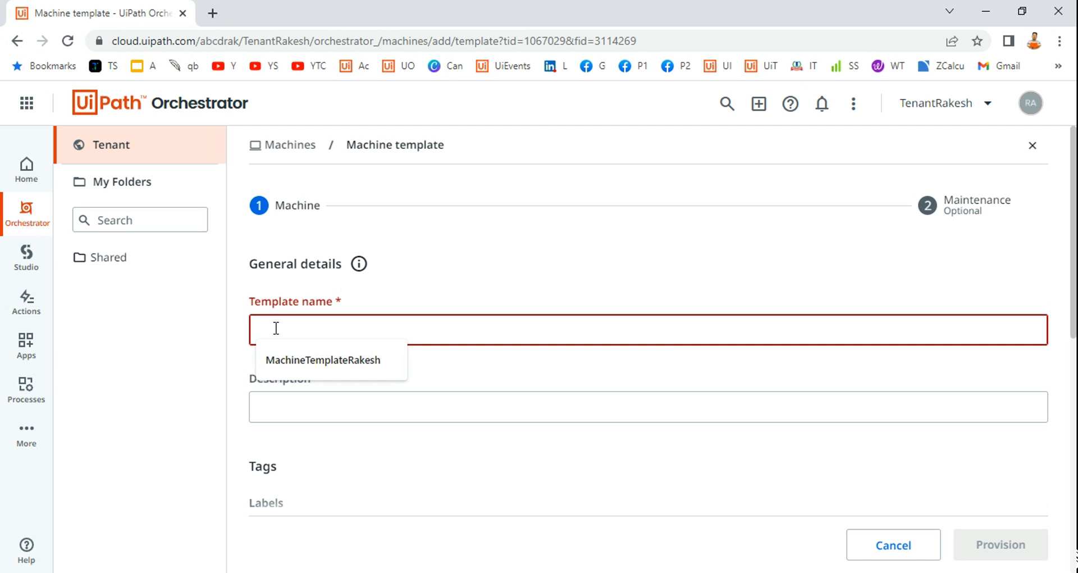
key(ctrl+v)
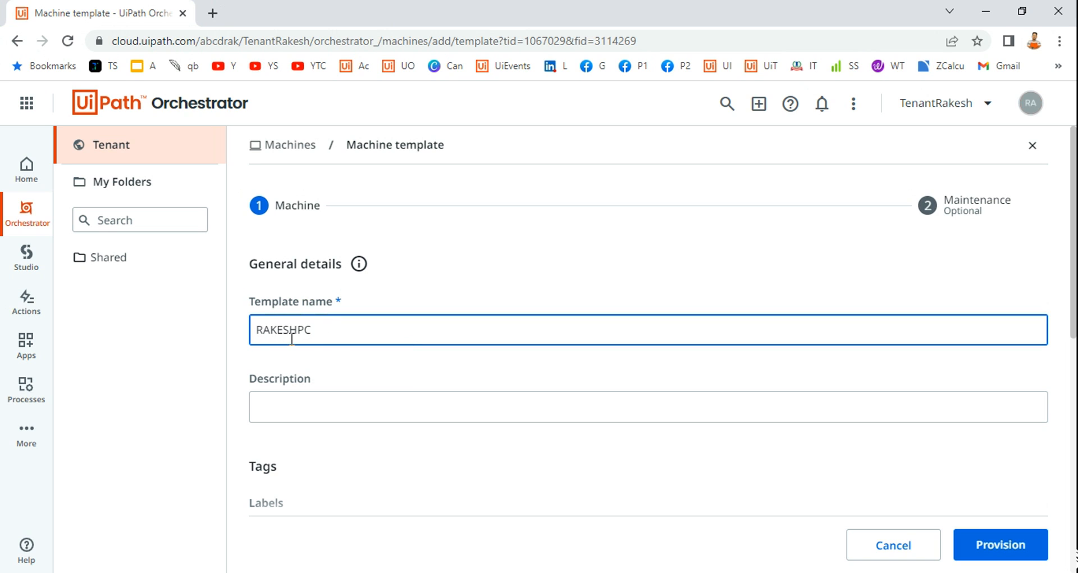
click(604, 381)
Review the remaining fields of the machine template form and compare the template name with the machine name in UiPath Assistant.
scroll(606, 384, down, 1)
scroll(601, 382, down, 1)
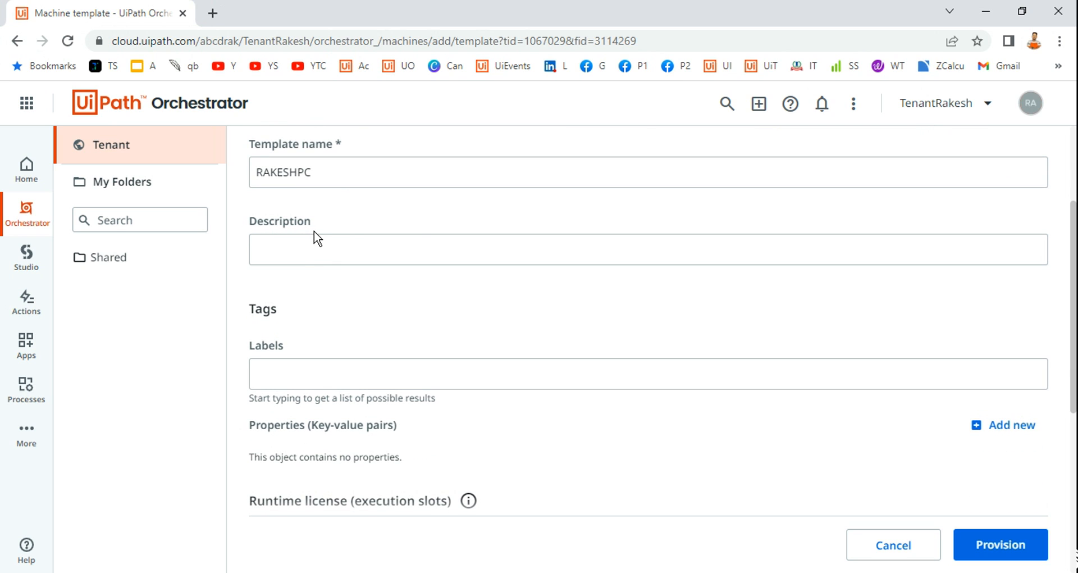
scroll(320, 280, down, 1)
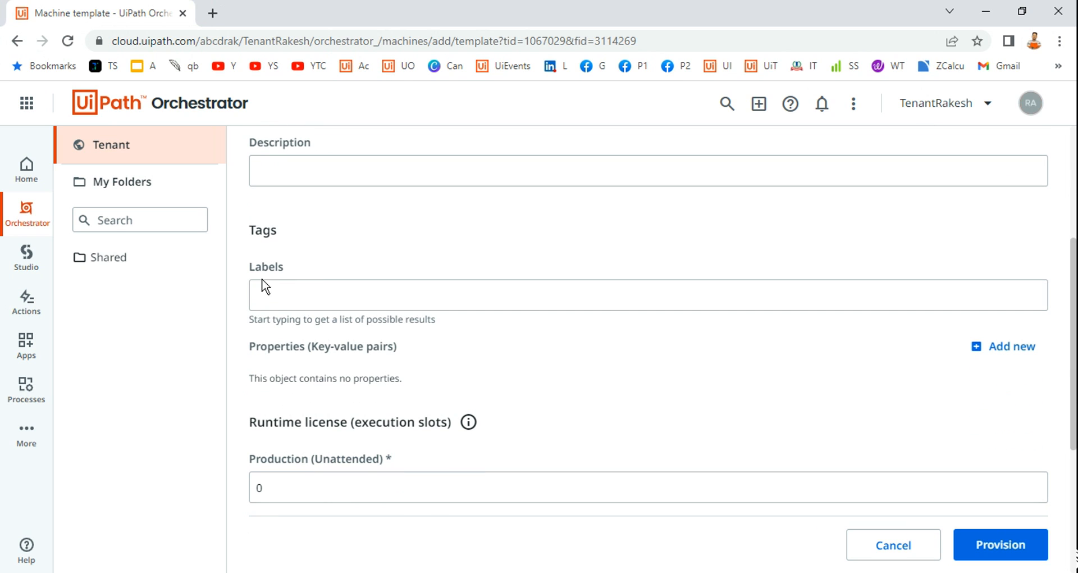
scroll(349, 337, down, 2)
scroll(508, 332, up, 1)
scroll(520, 325, down, 1)
scroll(525, 303, up, 4)
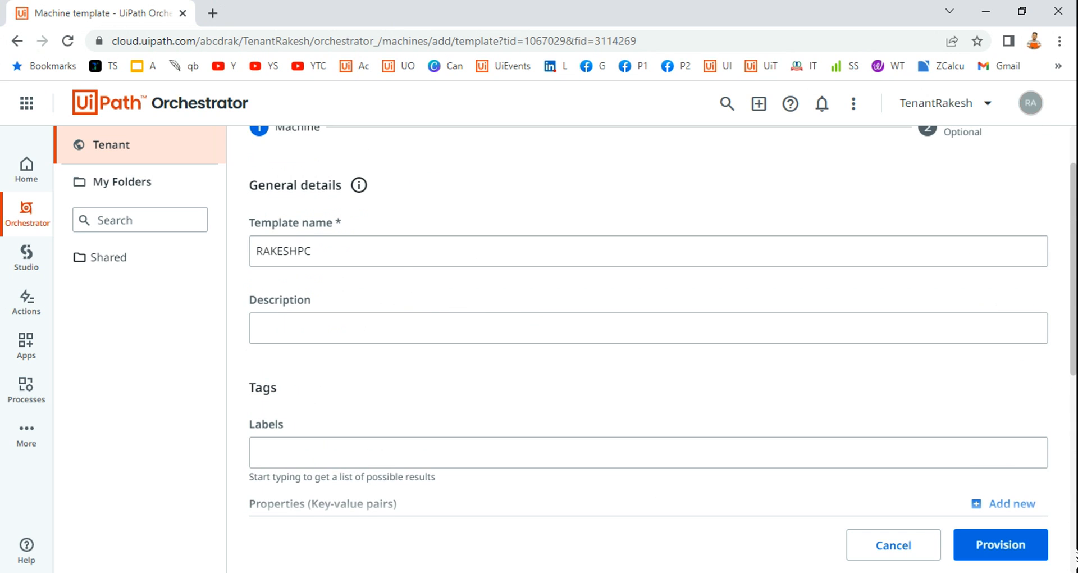
mouse_move(673, 525)
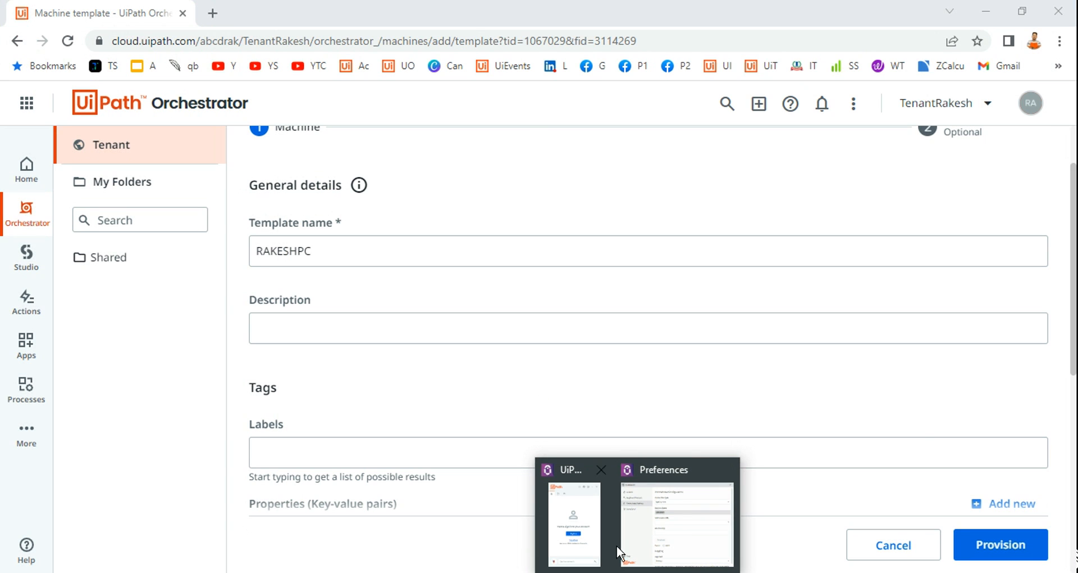
click(672, 559)
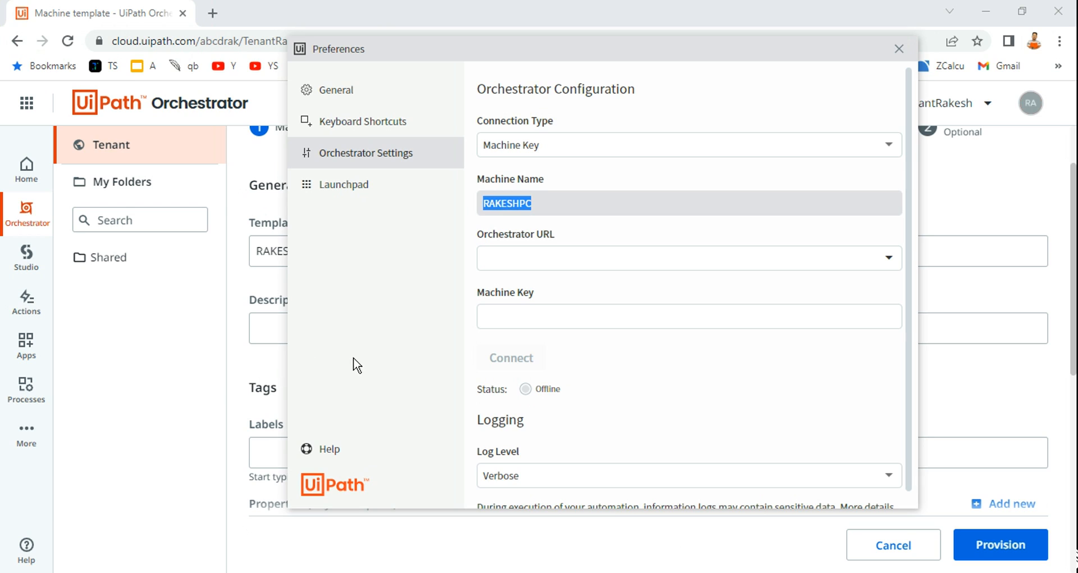
click(402, 312)
click(581, 536)
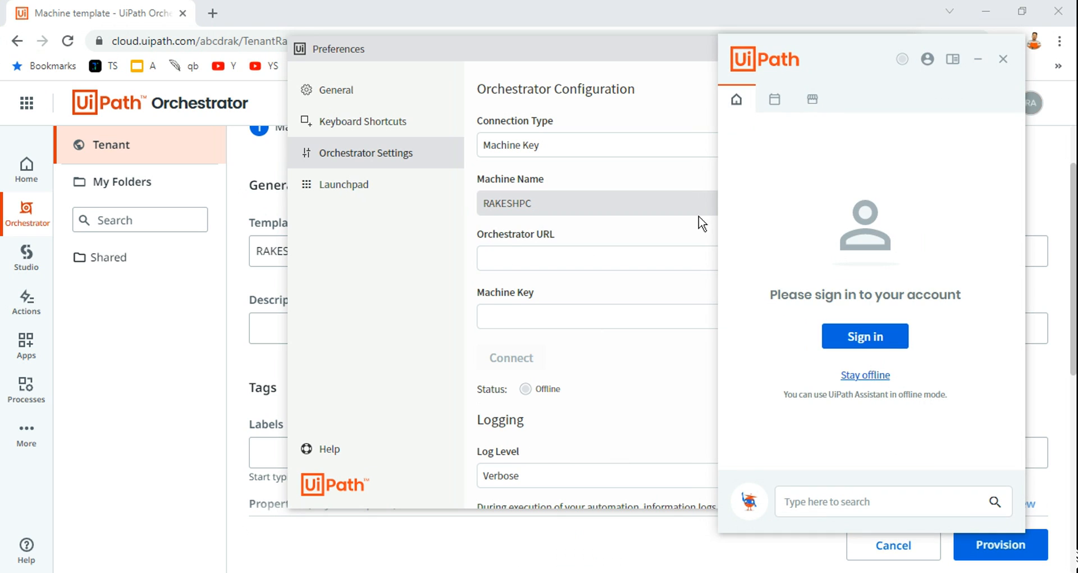
click(175, 308)
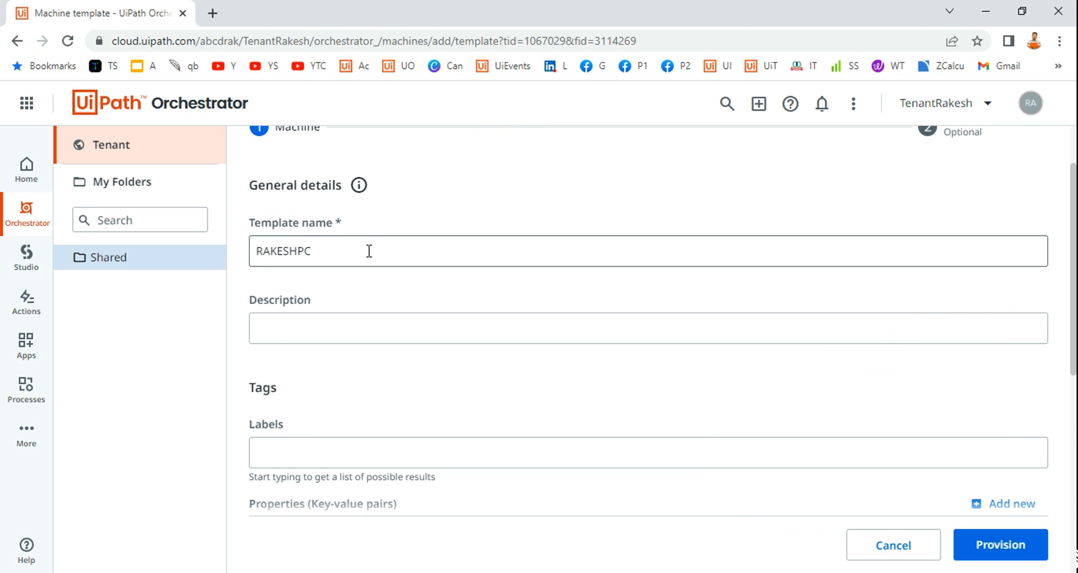
Set the template's Production (Unattended) and Testing runtime licenses to 1 each.
scroll(409, 325, down, 4)
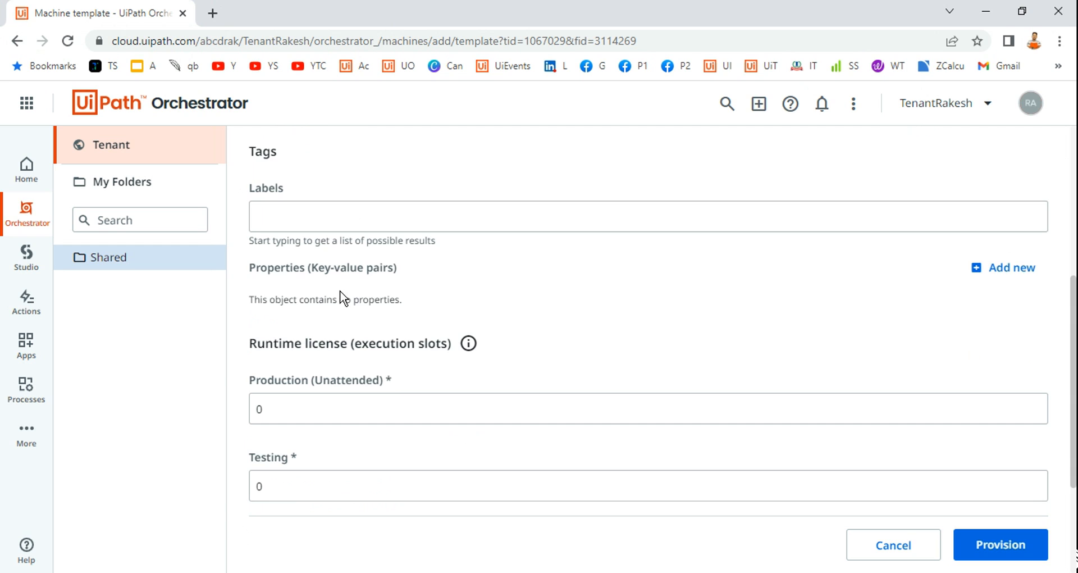
scroll(339, 289, down, 1)
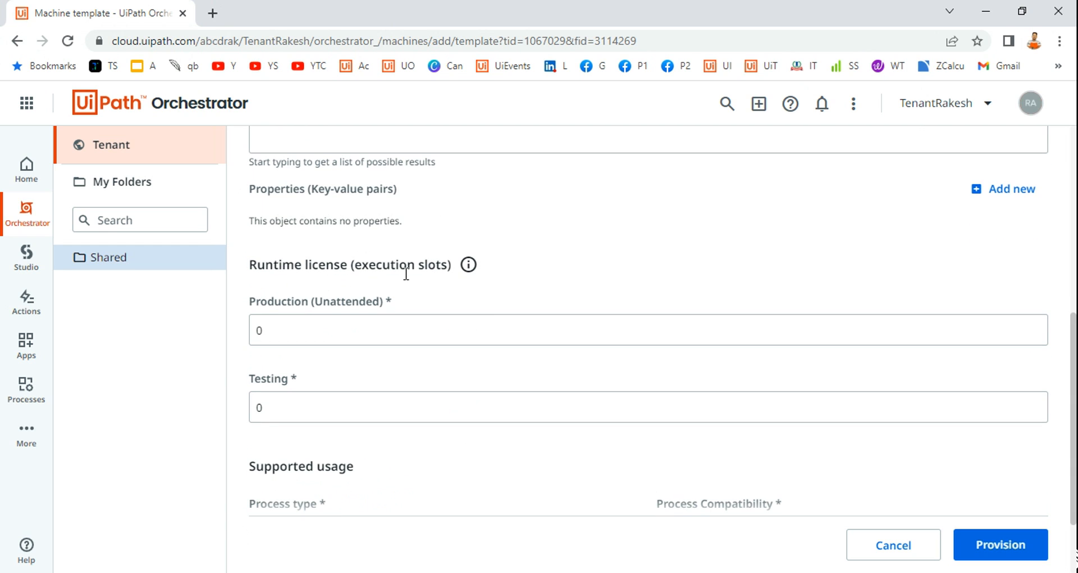
click(1038, 333)
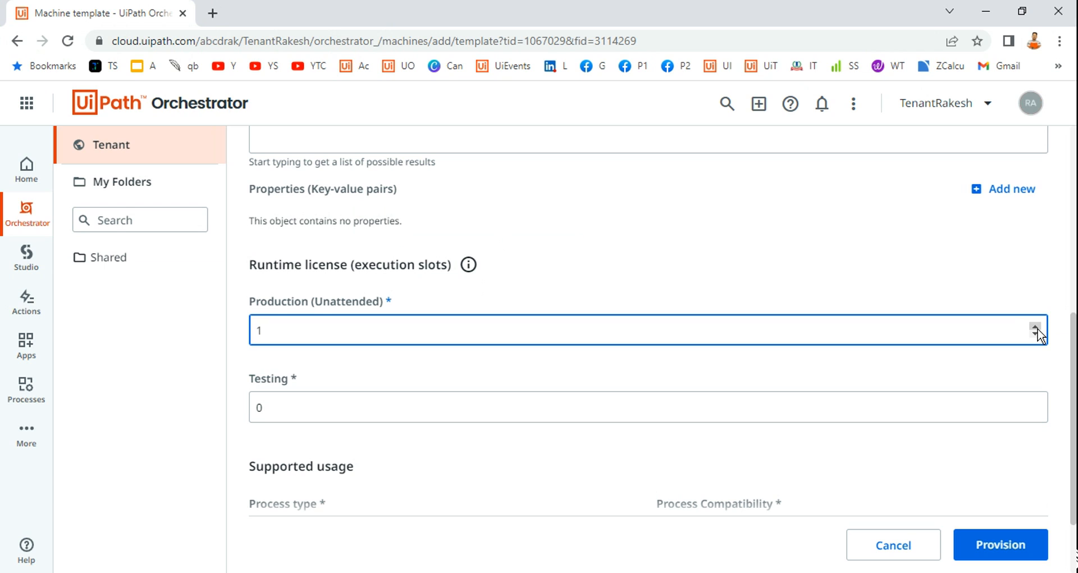
click(1035, 326)
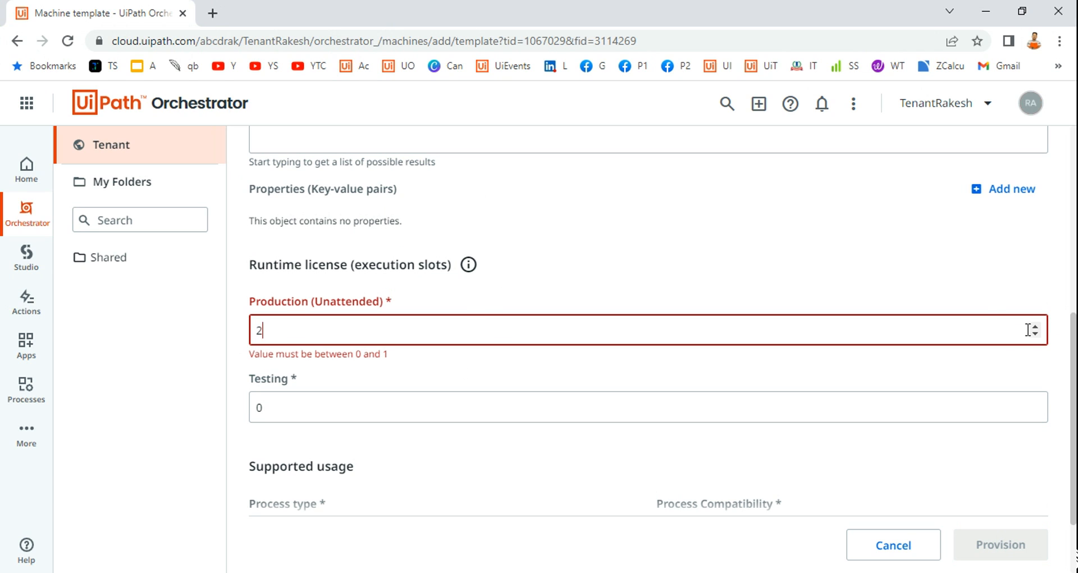
click(1036, 335)
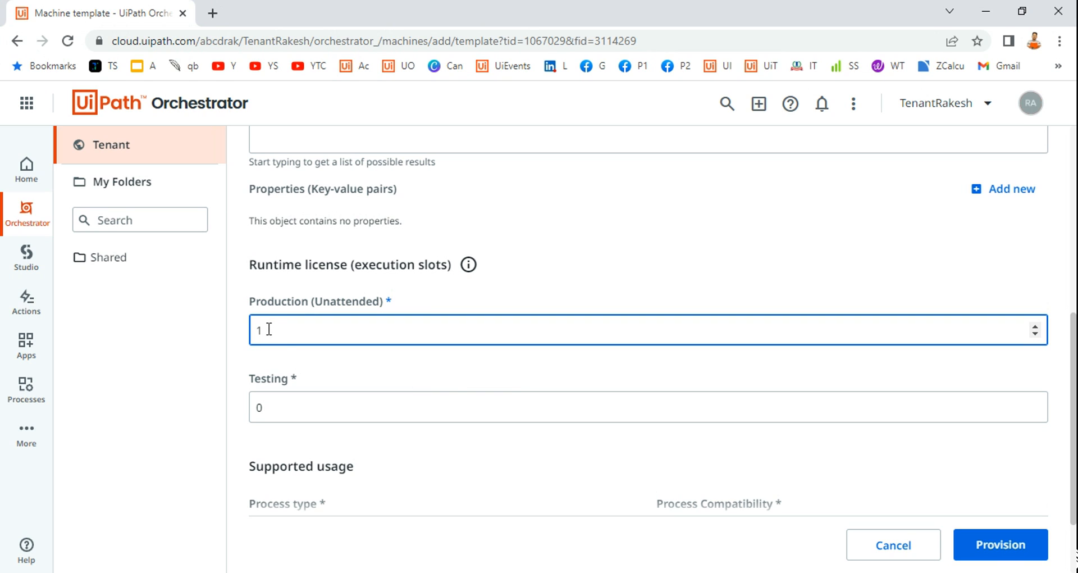
click(1036, 404)
click(1037, 403)
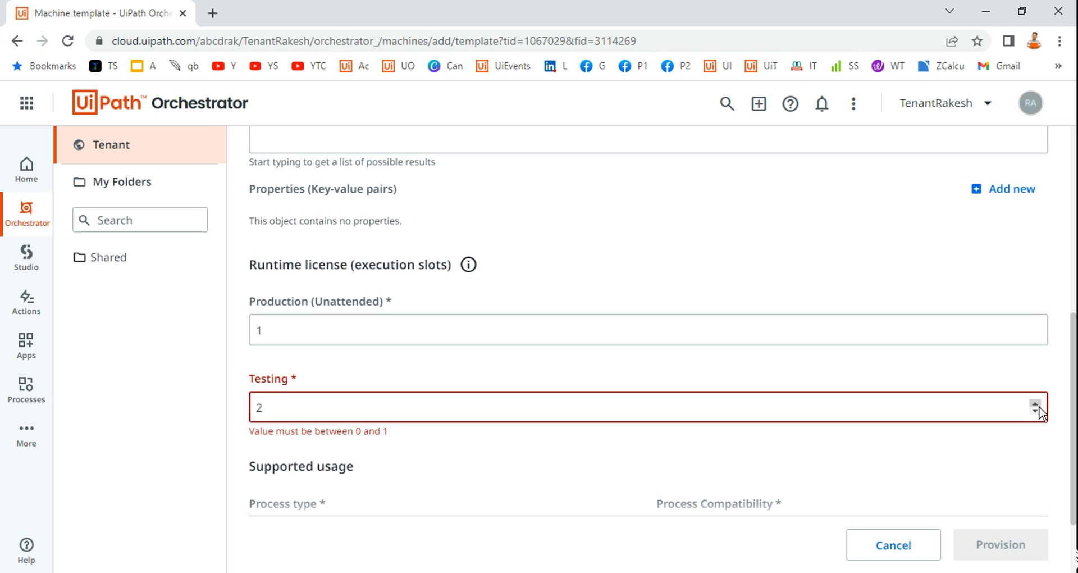
click(1036, 411)
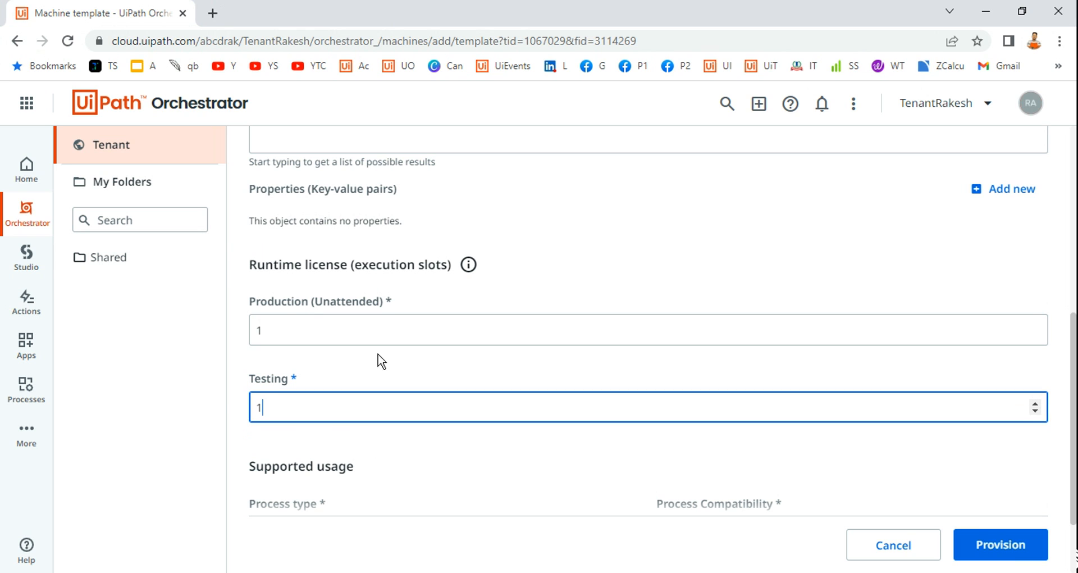
Look over the process type options under Supported usage and choose All.
scroll(303, 506, down, 2)
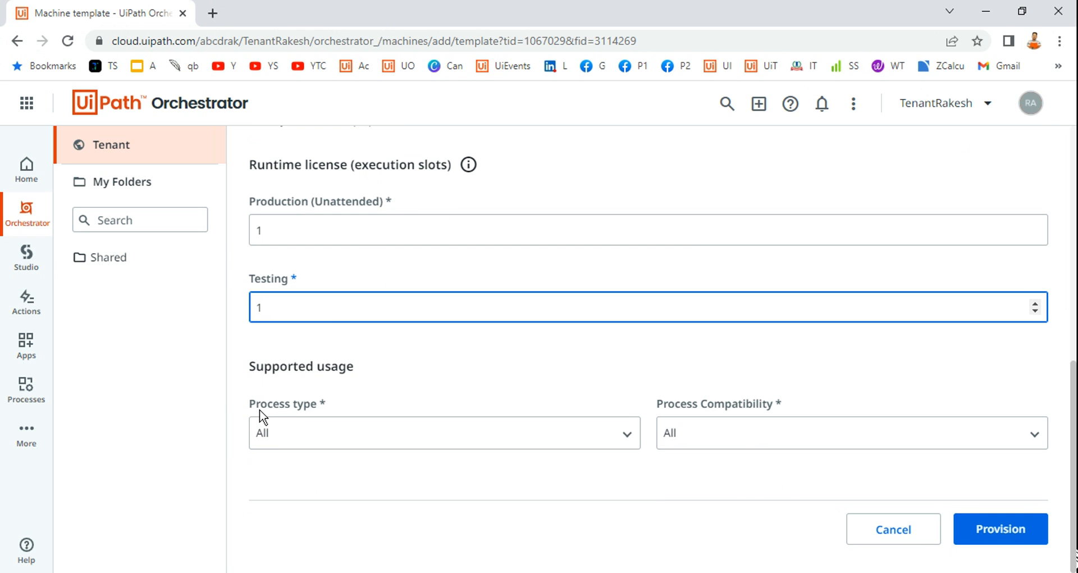
click(513, 439)
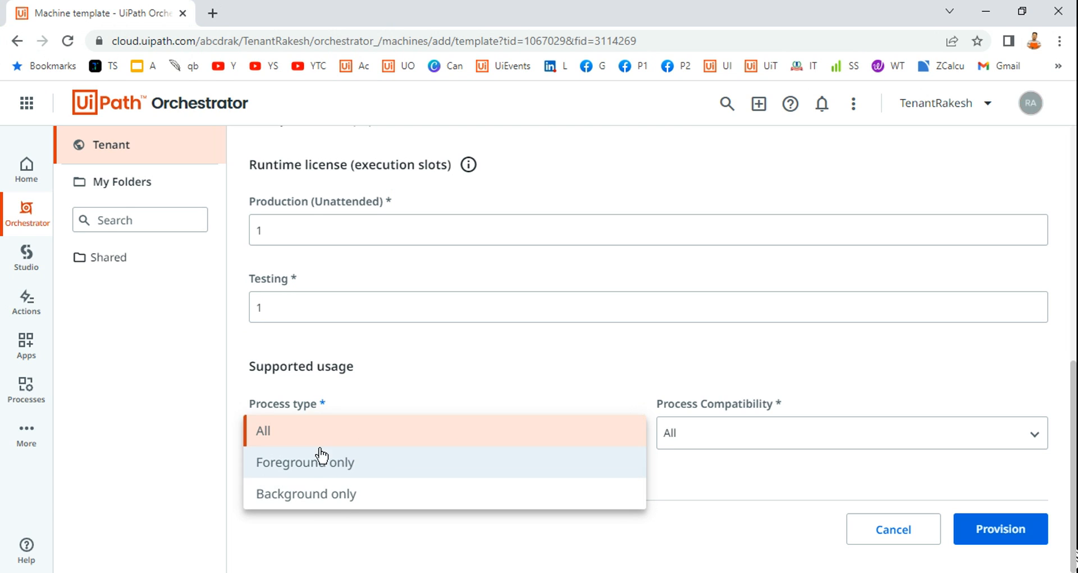
click(293, 439)
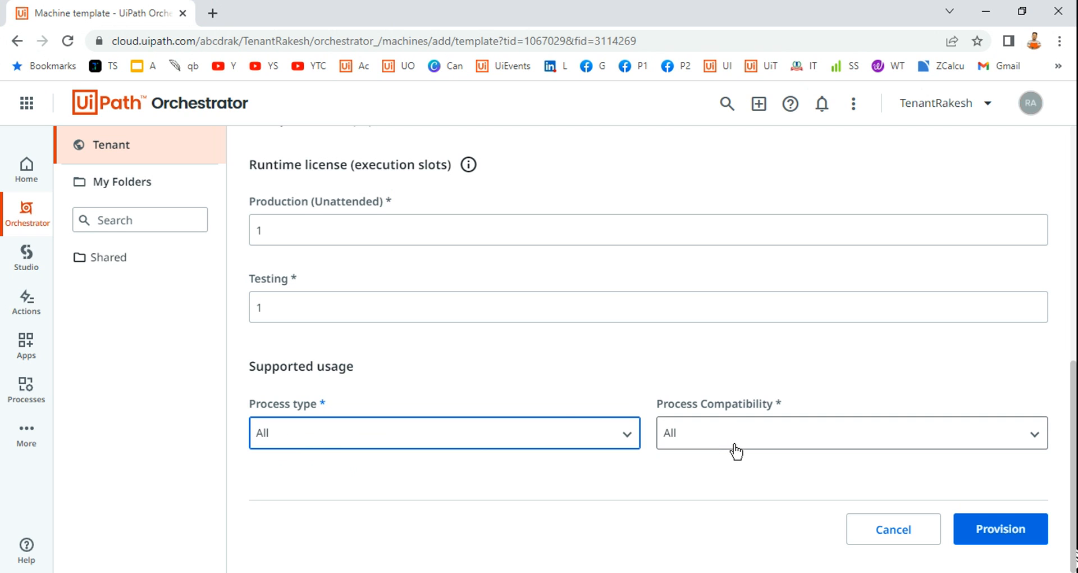
Recheck the template name against the machine name in UiPath Assistant, and provision the machine template.
scroll(557, 365, up, 6)
scroll(552, 368, up, 3)
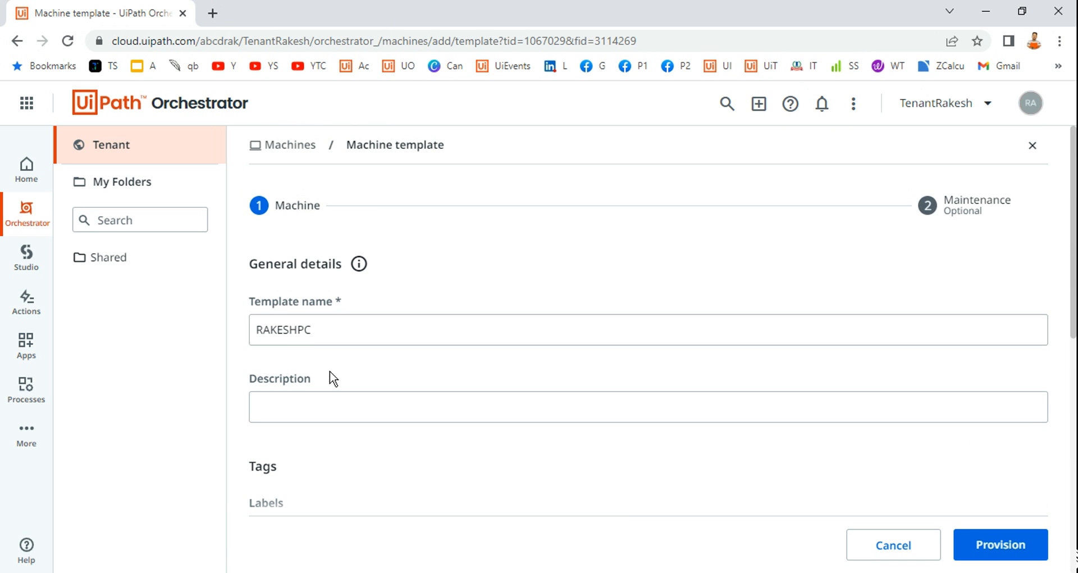
double_click(323, 329)
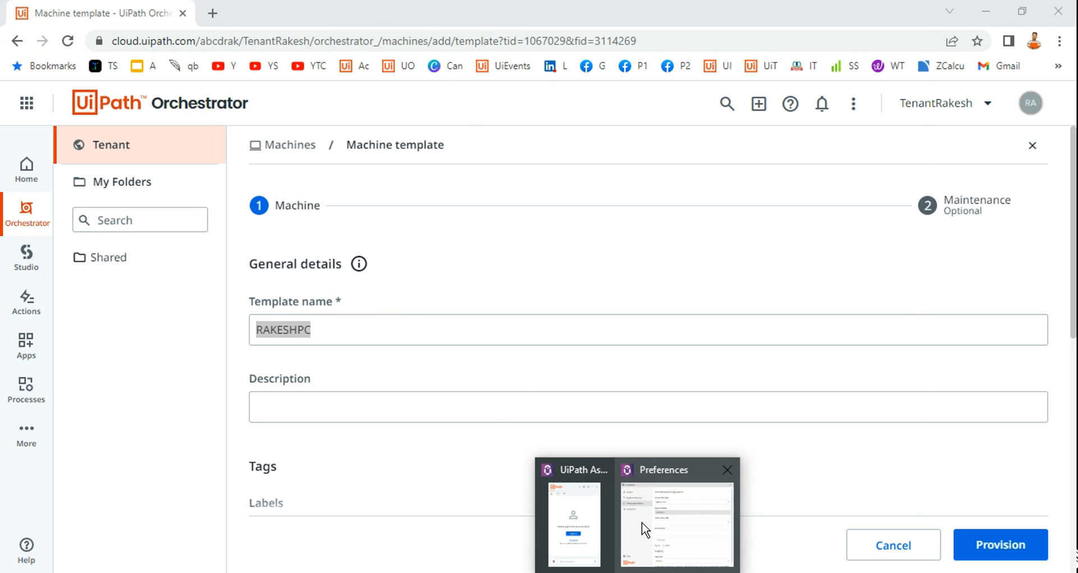
click(646, 531)
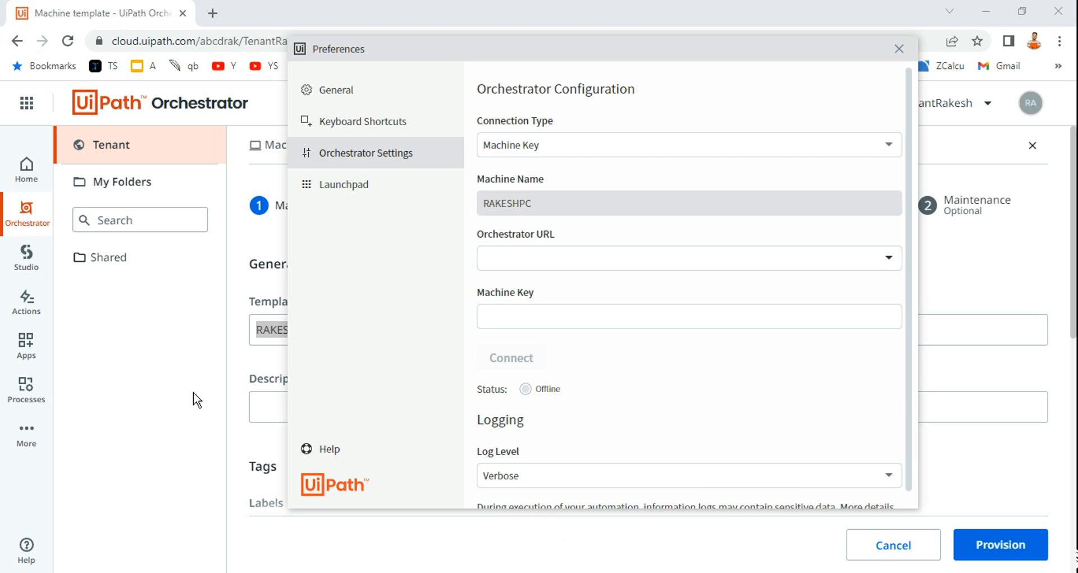
click(194, 425)
scroll(472, 432, down, 5)
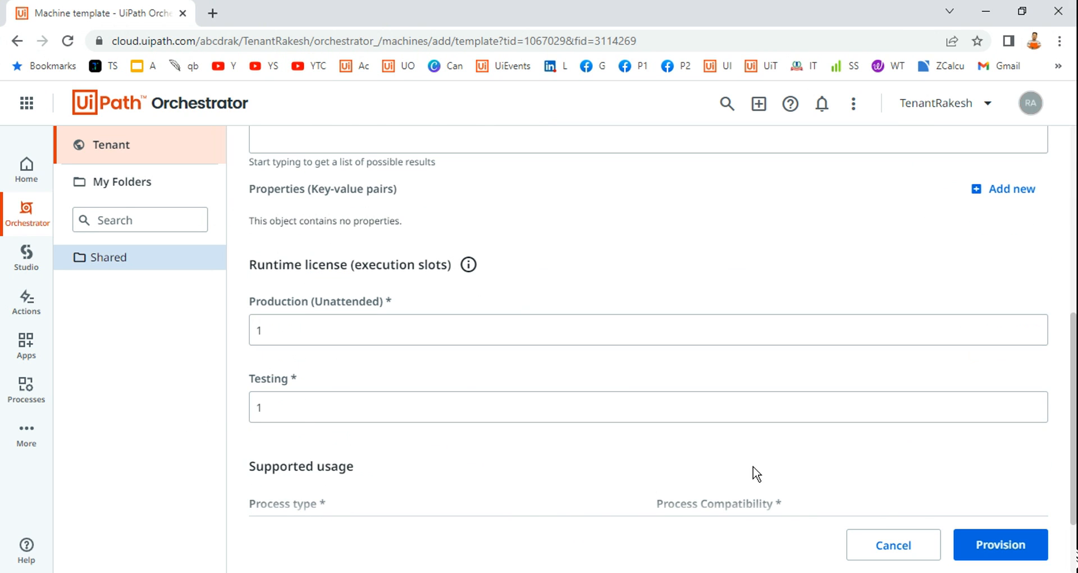
scroll(681, 472, down, 2)
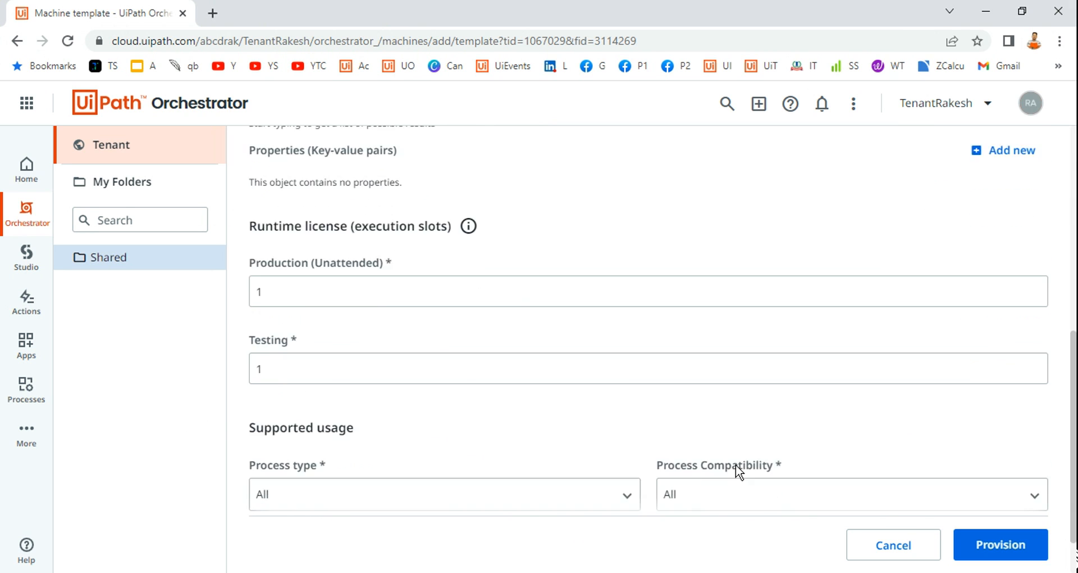
click(1011, 541)
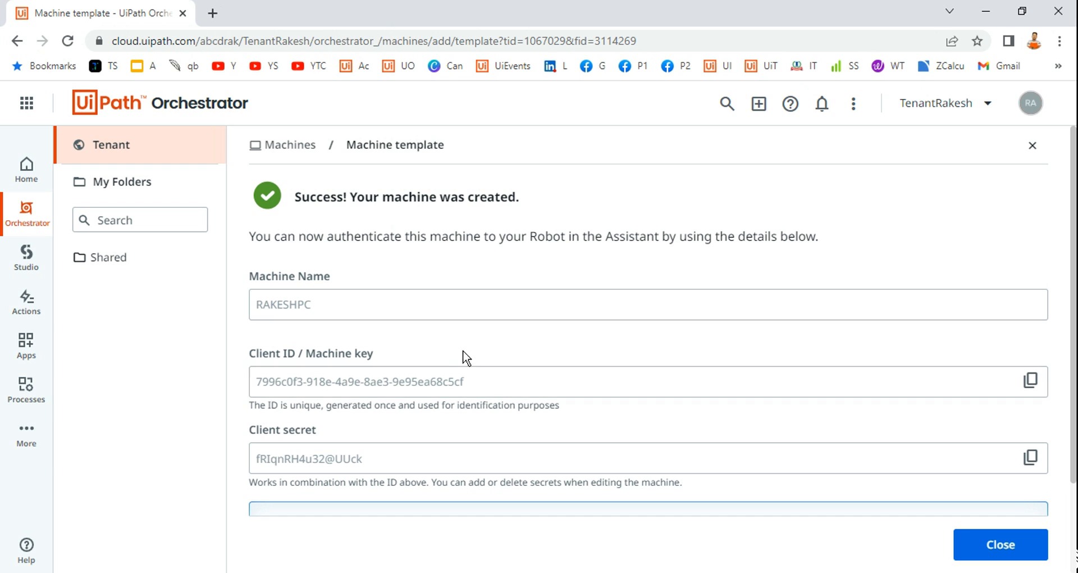
Copy the new machine's Client ID / Machine key and paste it as the Machine Key in the UiPath Assistant preferences.
click(1029, 380)
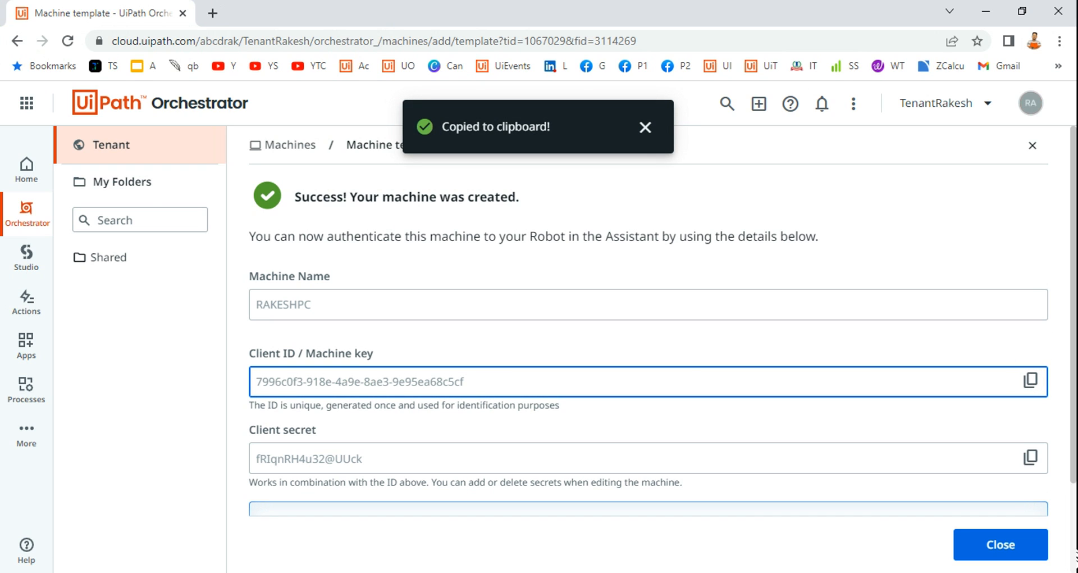
click(656, 523)
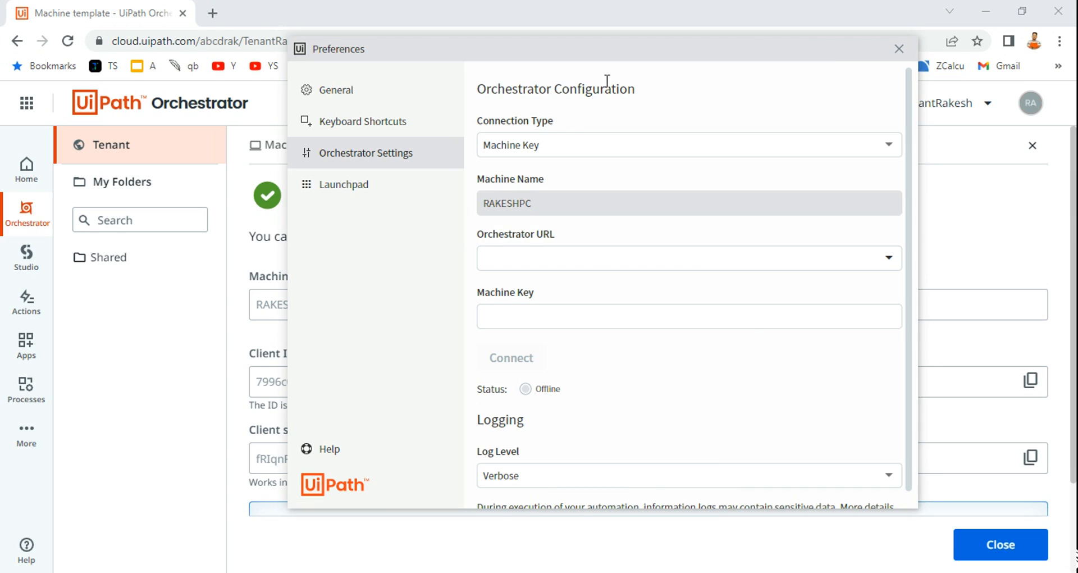
mouse_move(630, 52)
mouse_down()
mouse_move(573, 65)
mouse_move(592, 77)
mouse_move(629, 68)
mouse_move(624, 60)
mouse_up()
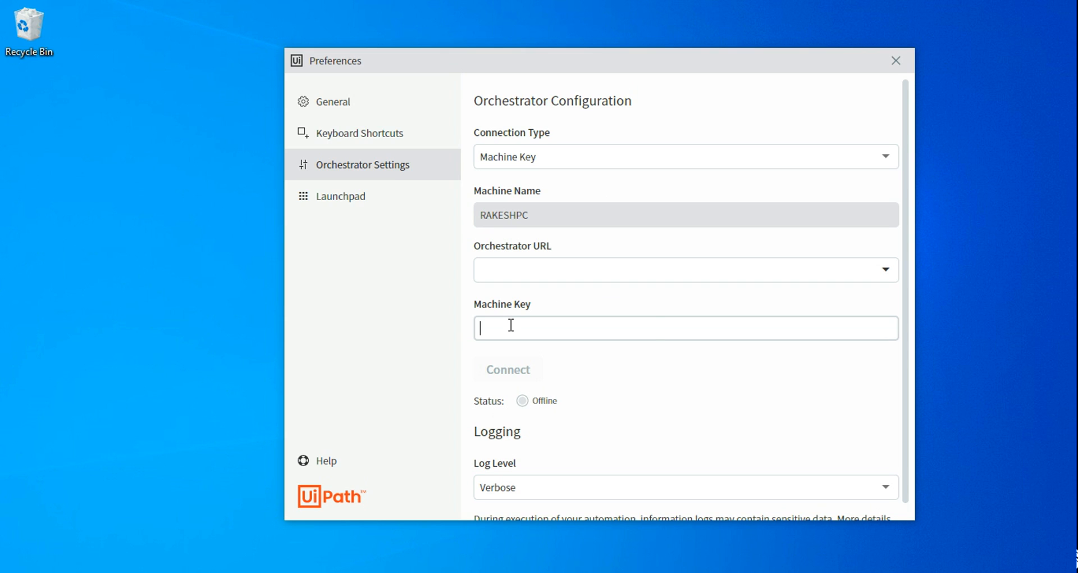
key(ctrl+v)
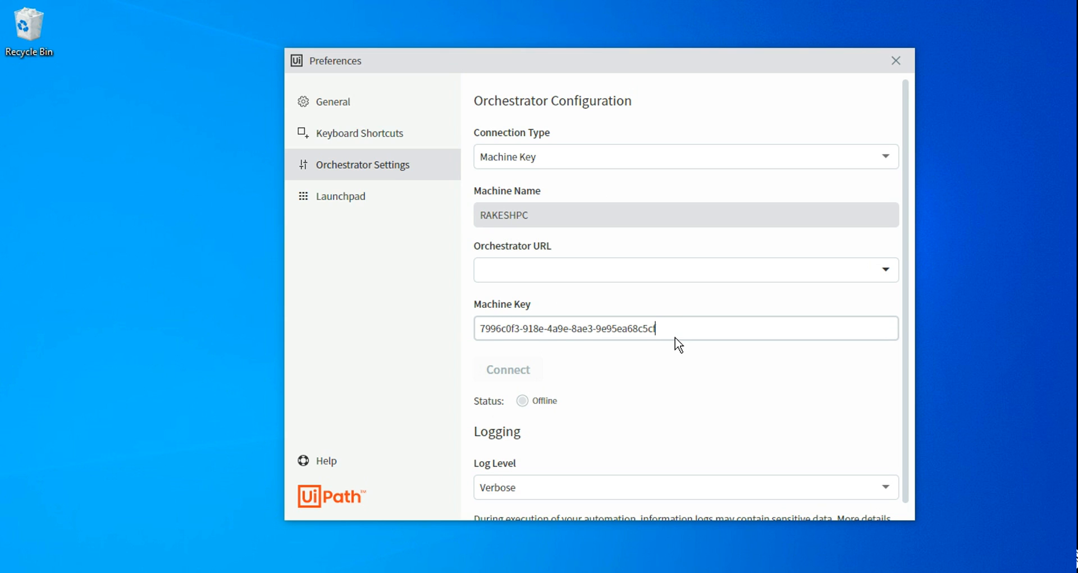
Copy the tenant's web address up to orchestrator_/ from the browser and paste it as the Orchestrator URL in the UiPath Assistant preferences.
click(883, 270)
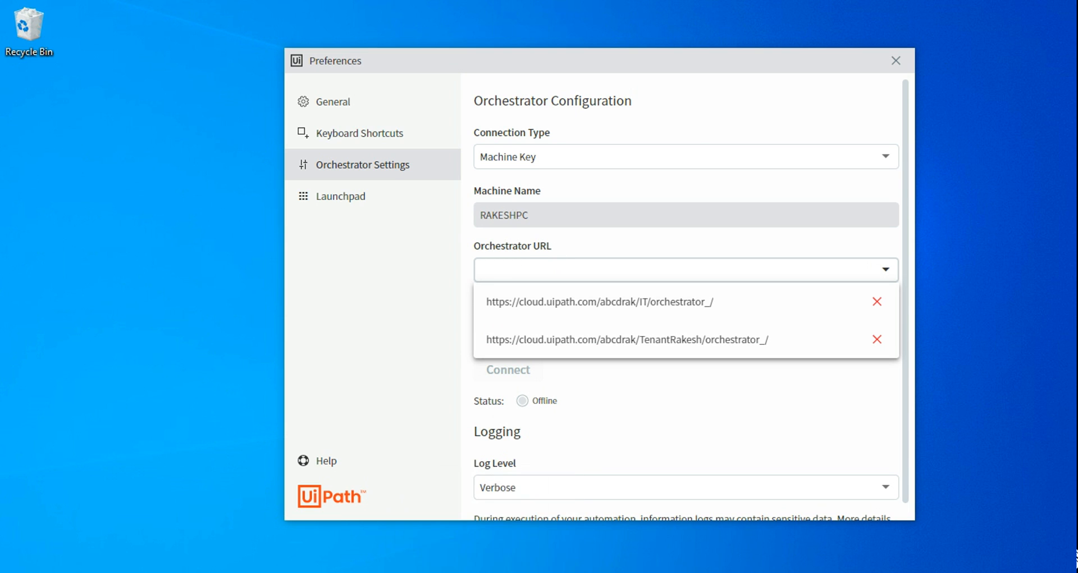
click(482, 571)
click(381, 37)
click(380, 40)
drag(418, 36, 292, 32)
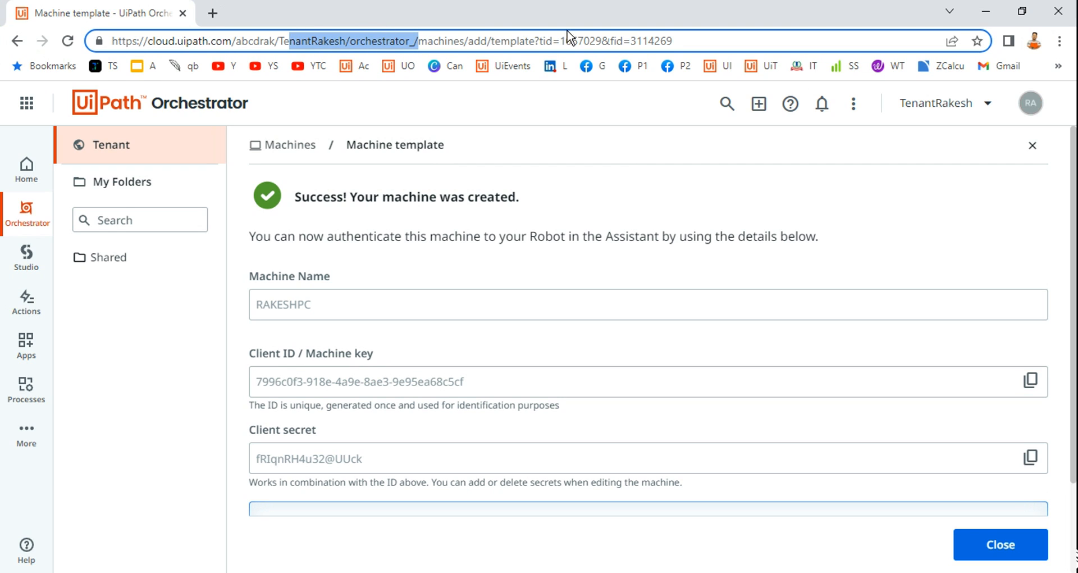
drag(418, 37, 107, 44)
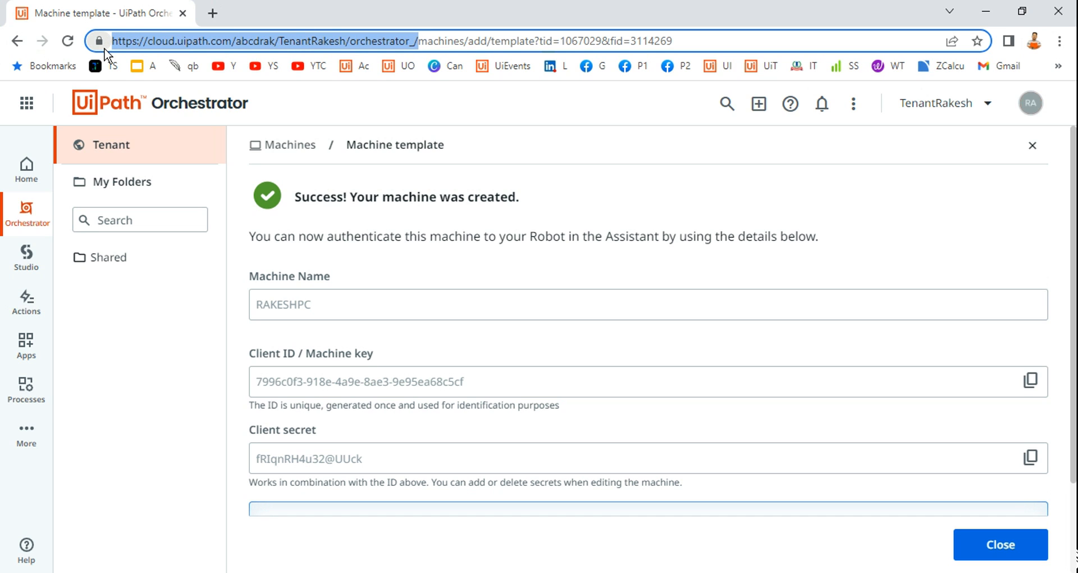
key(alt+Tab)
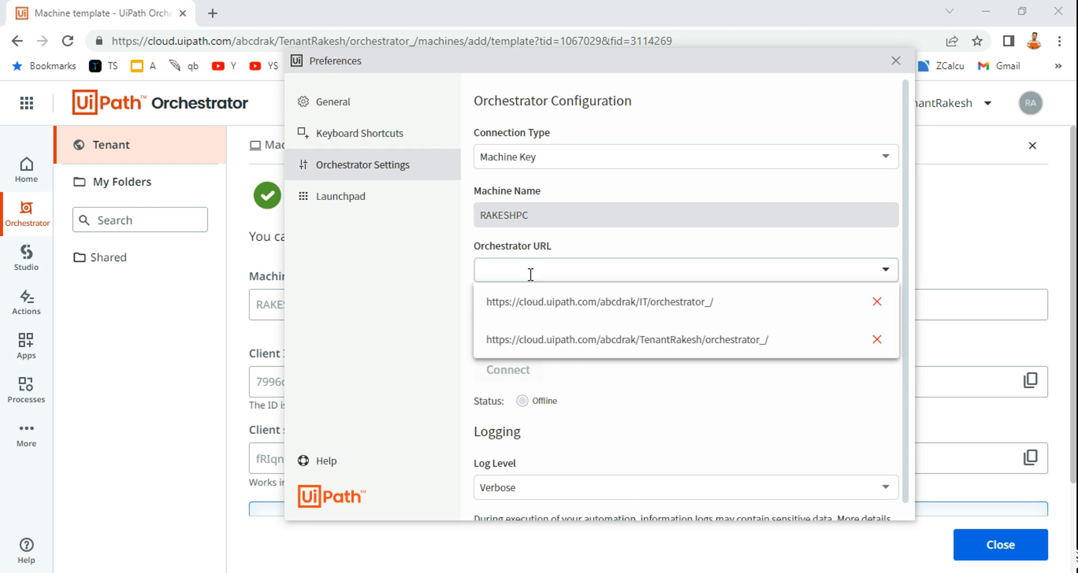
key(ctrl+v)
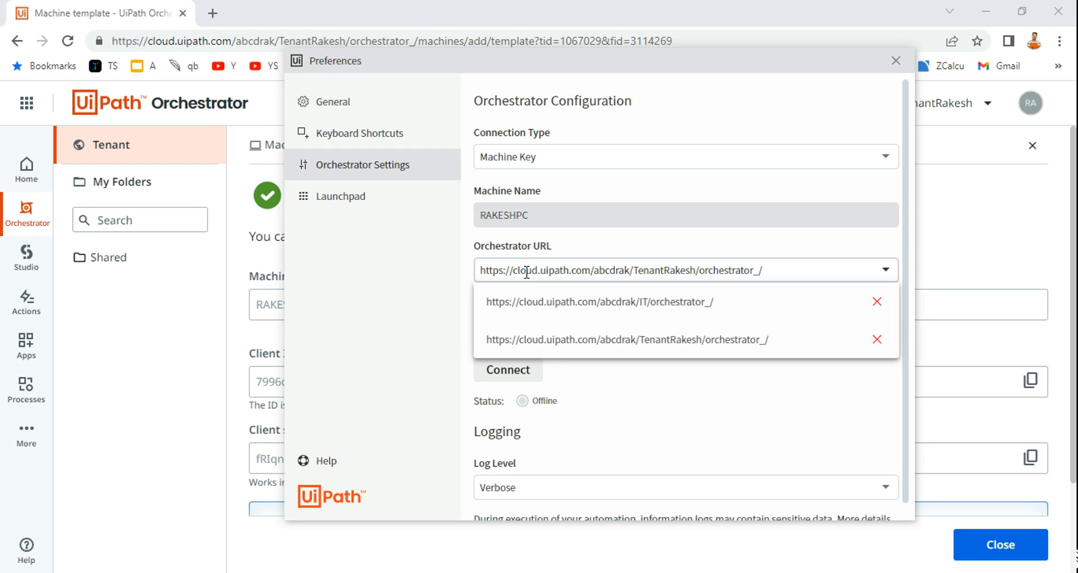
click(449, 331)
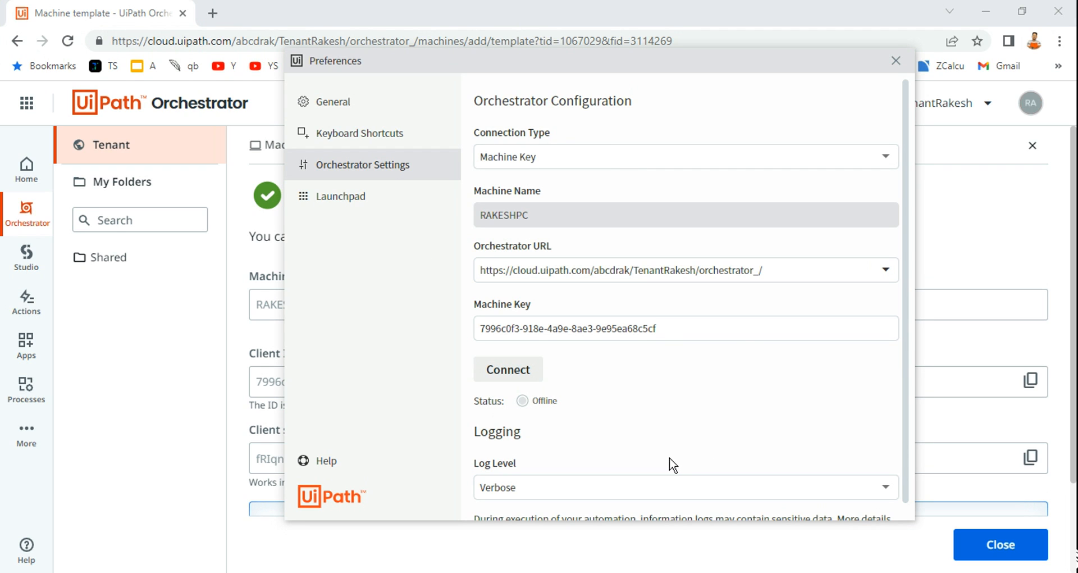
Connect UiPath Assistant to Orchestrator and check the connection status.
click(524, 371)
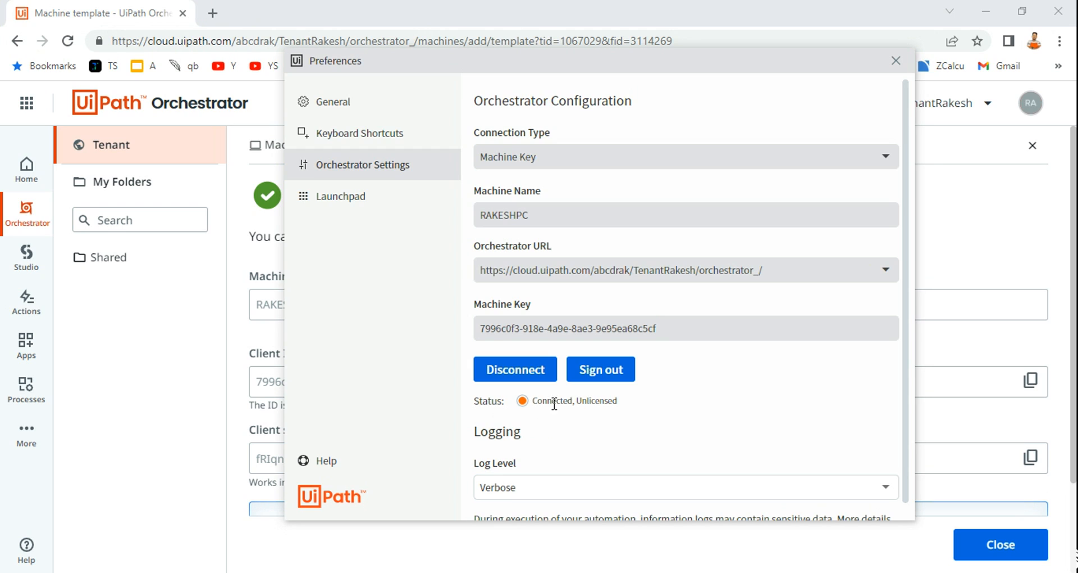
mouse_move(577, 405)
double_click(584, 401)
click(539, 423)
mouse_move(523, 402)
Close the machine creation page in Orchestrator, recheck the Assistant's status, and look at the machines and the tenant's configured robots.
click(180, 392)
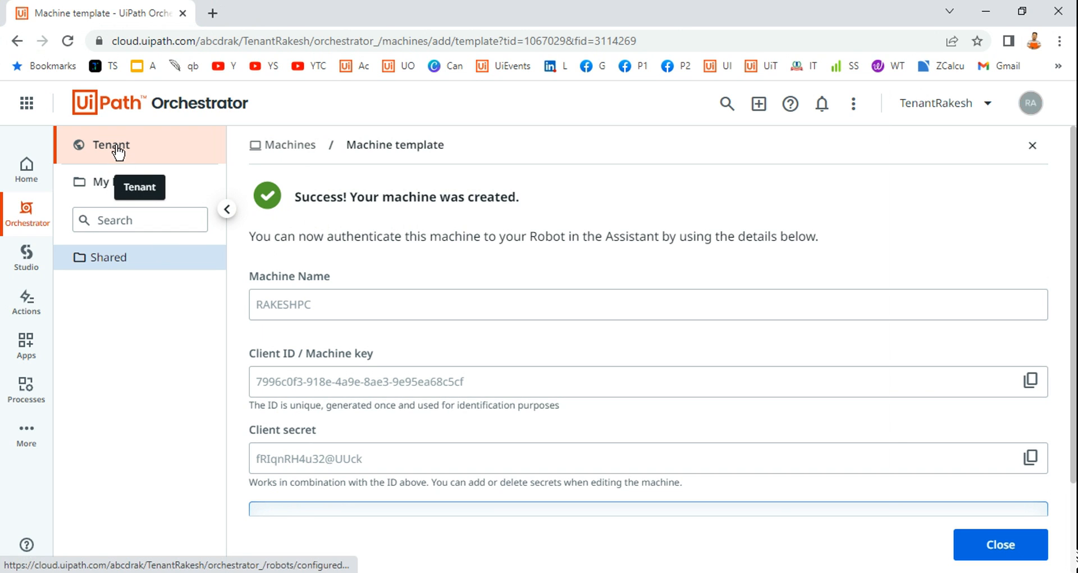
click(1004, 547)
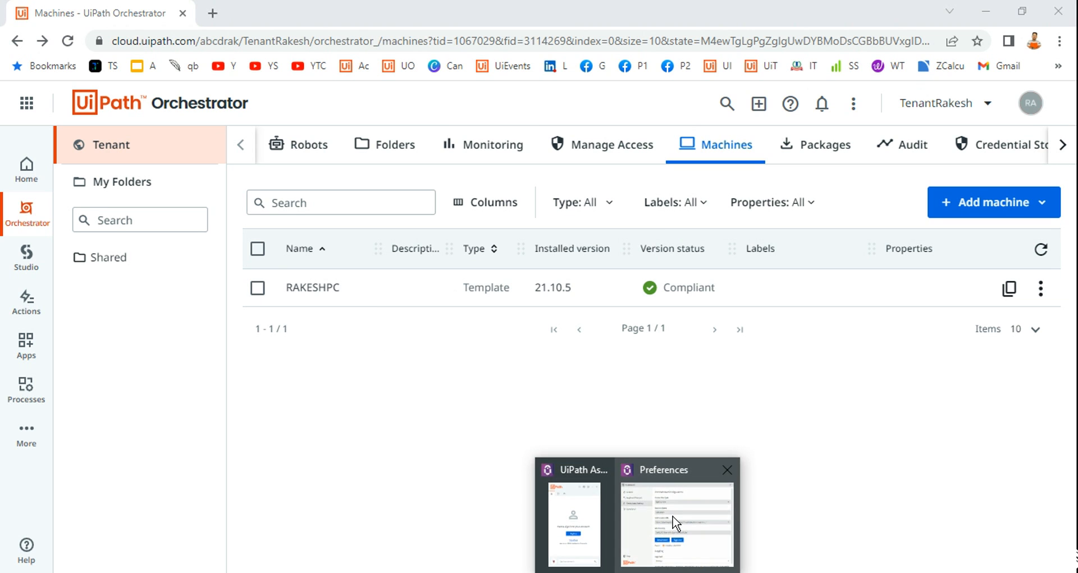
click(676, 520)
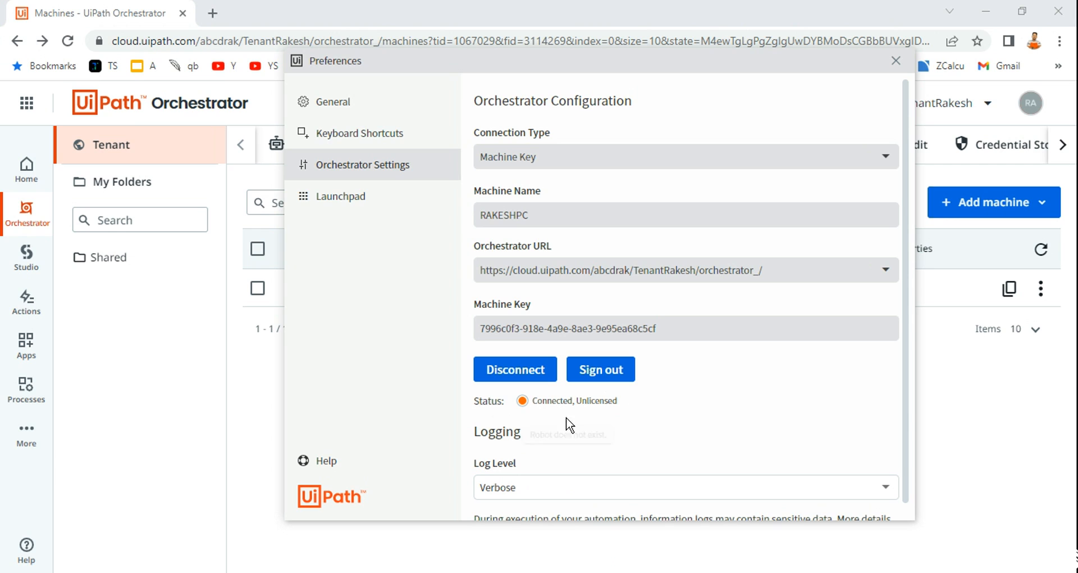
click(170, 428)
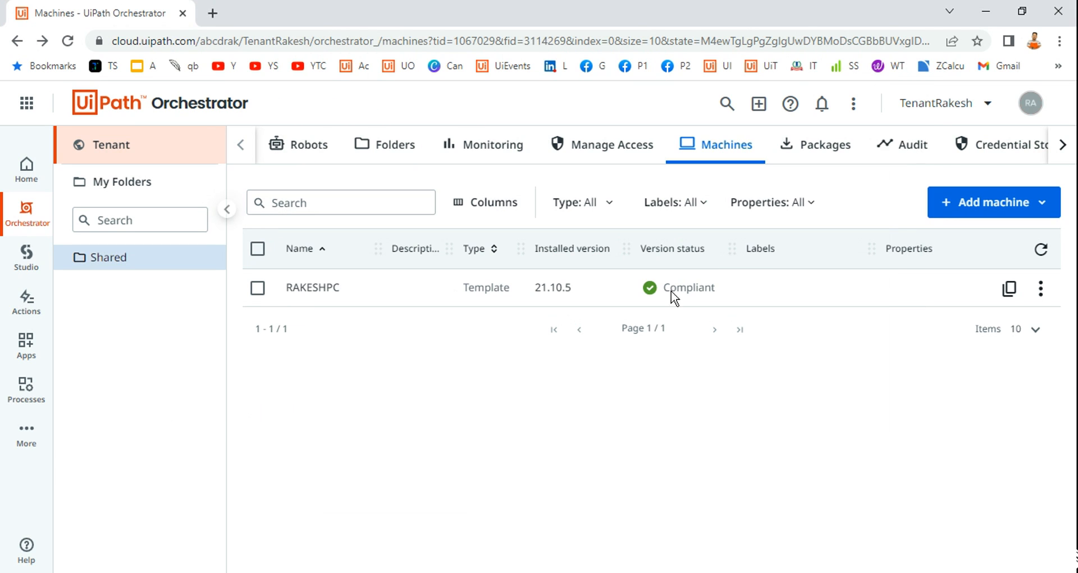
click(297, 153)
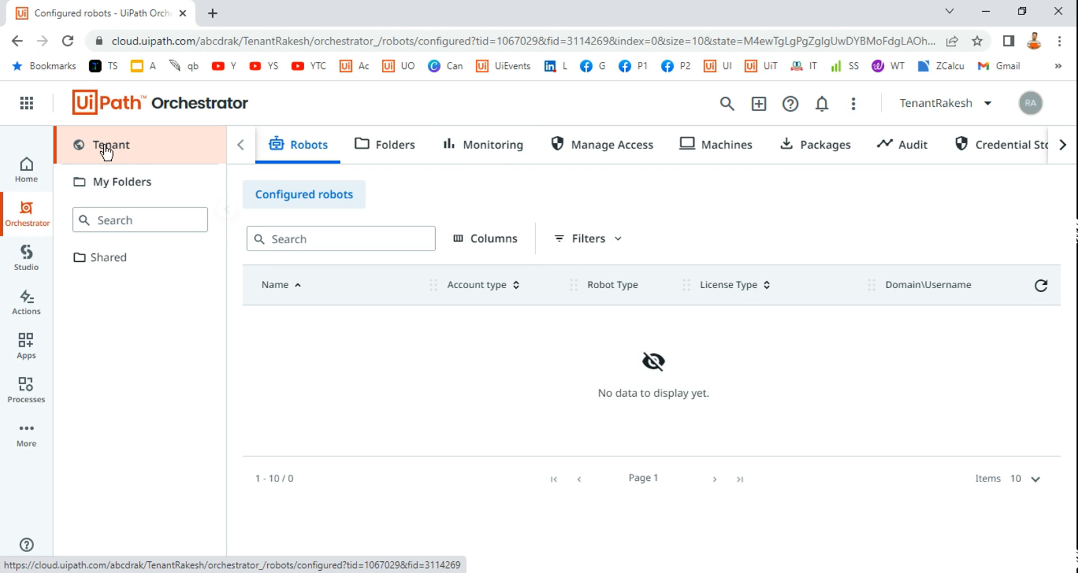
click(137, 155)
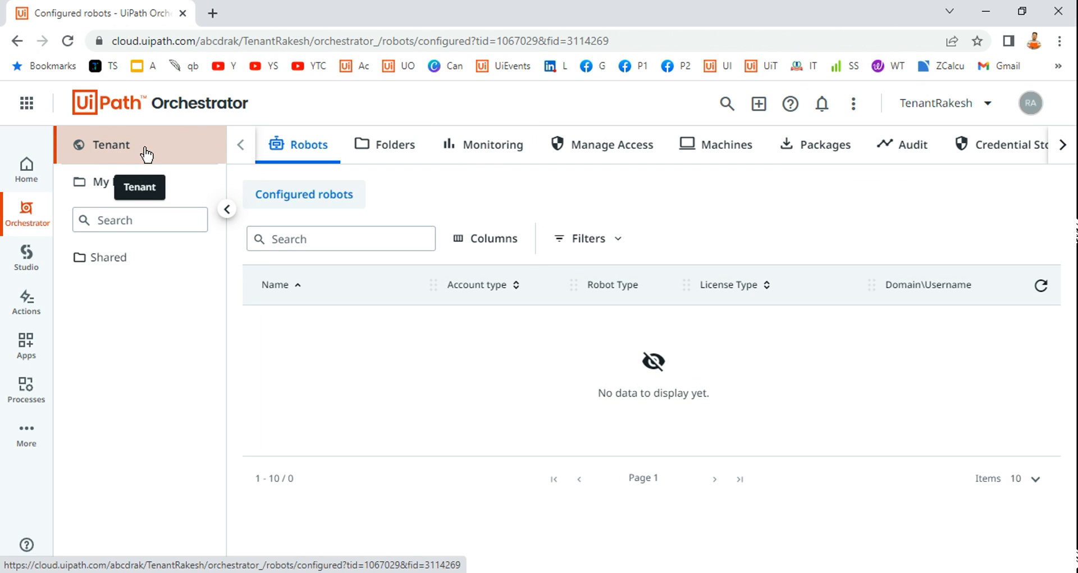
Create a tenant folder named IT with the description "For Practice Purpose", using the Tenant package feed.
click(402, 151)
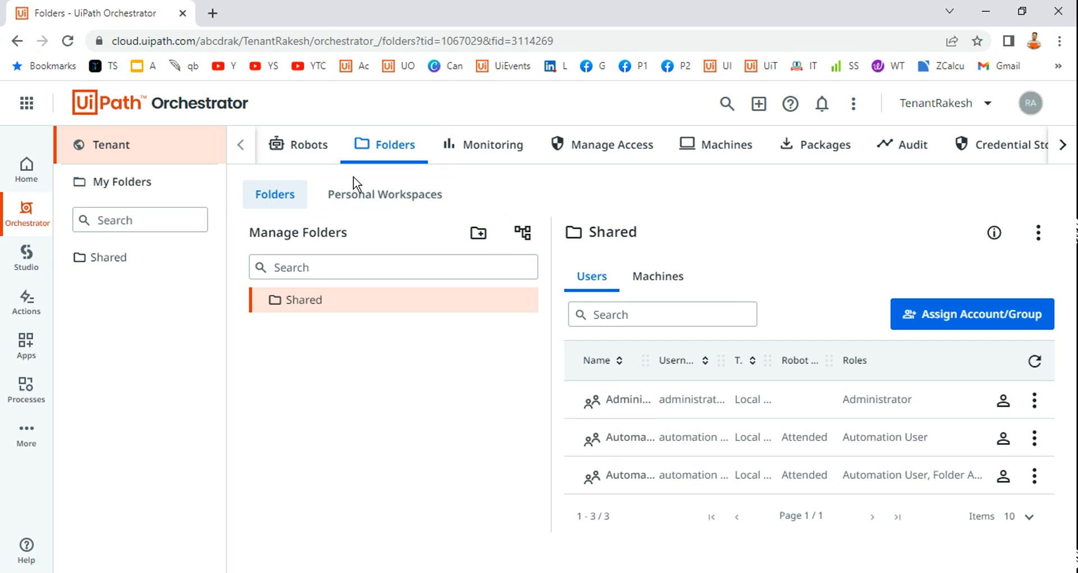
click(478, 238)
text(IT)
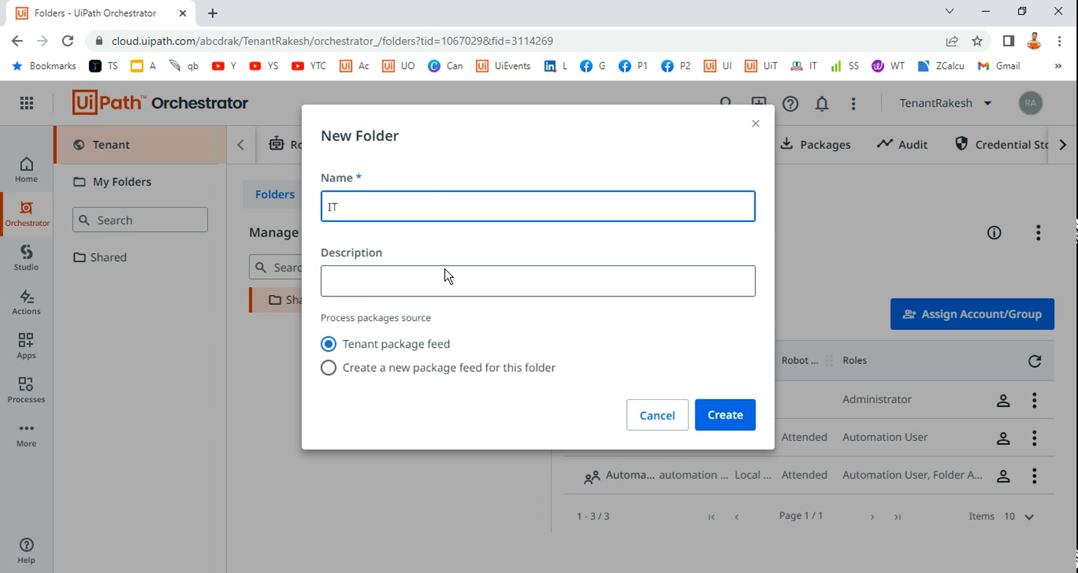
click(496, 276)
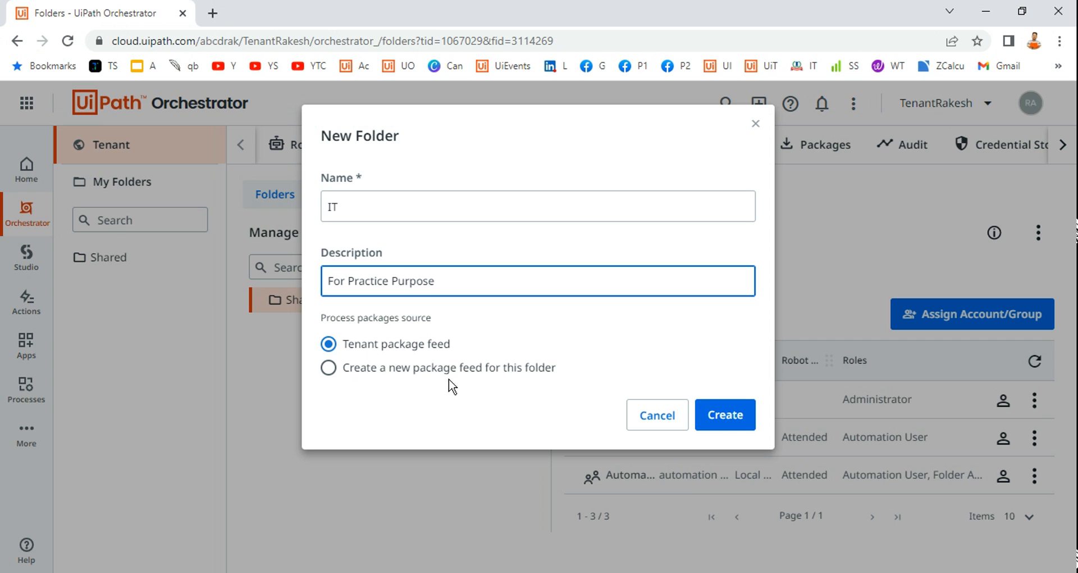
click(740, 418)
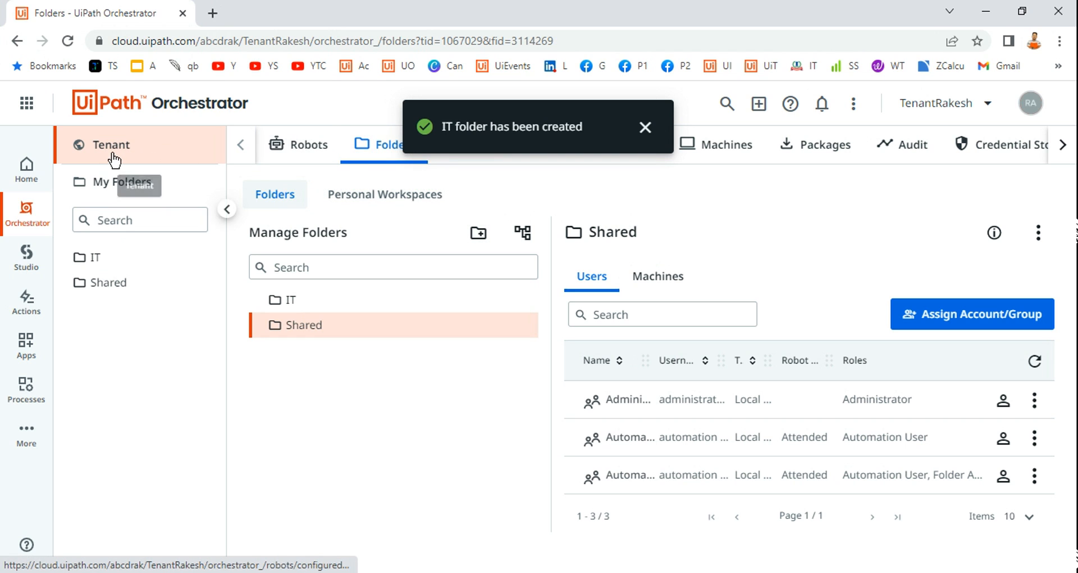
click(644, 127)
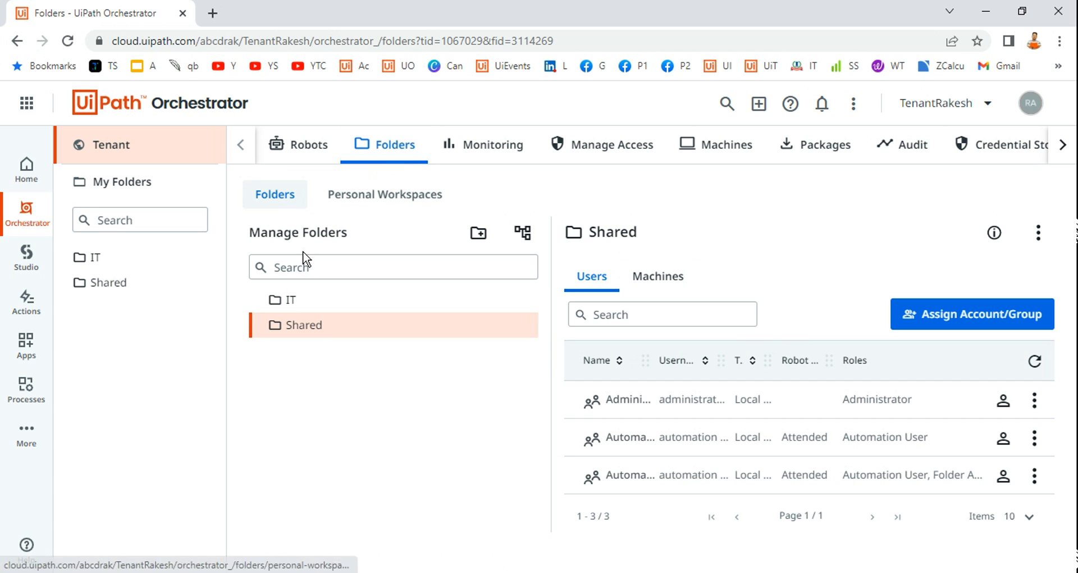
Open the Folder Administrator user assigned to the IT folder for editing.
click(294, 305)
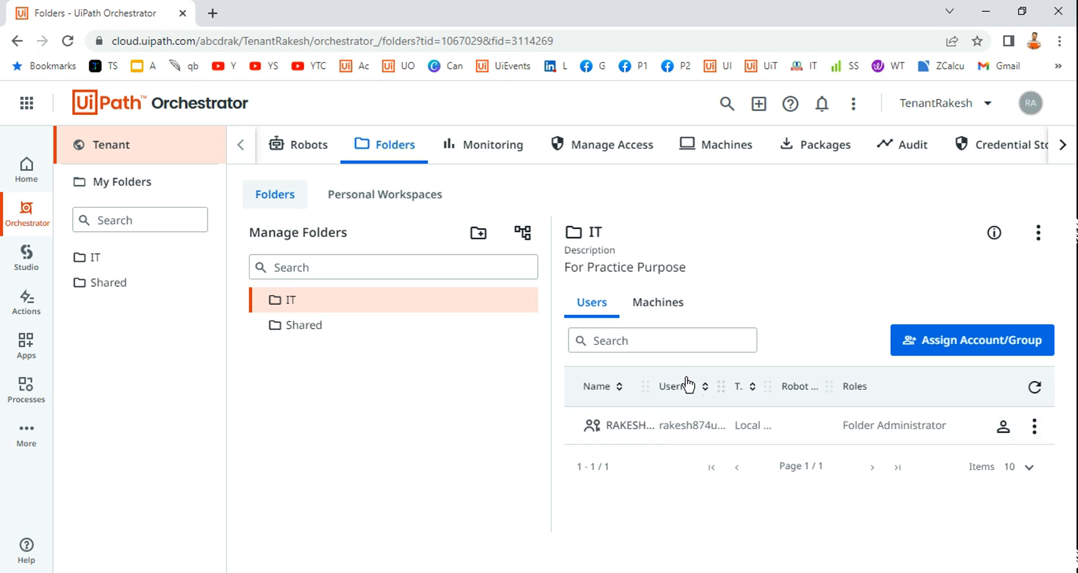
drag(721, 386, 727, 385)
click(1034, 430)
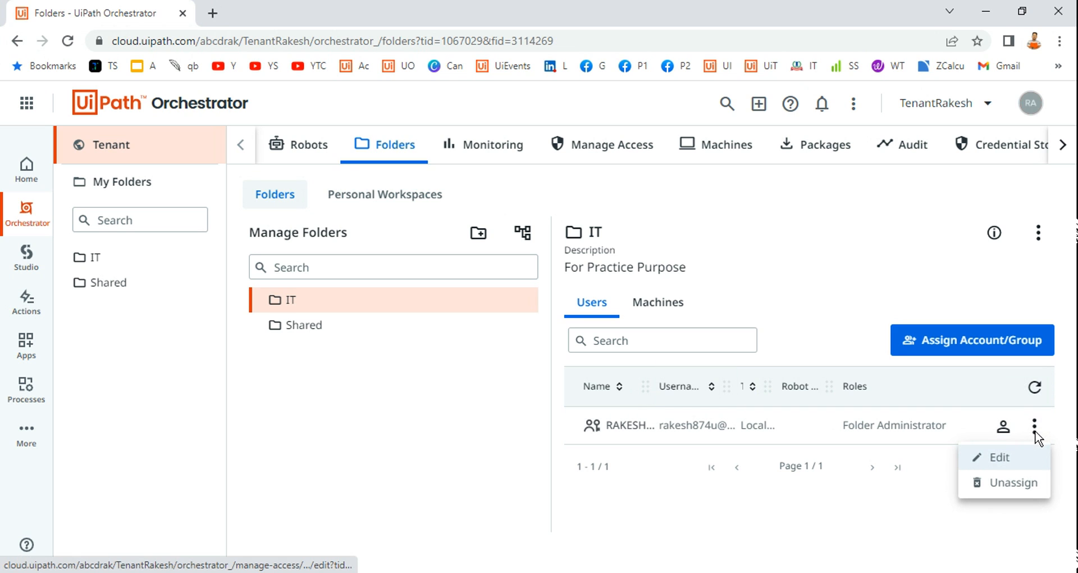
click(1001, 456)
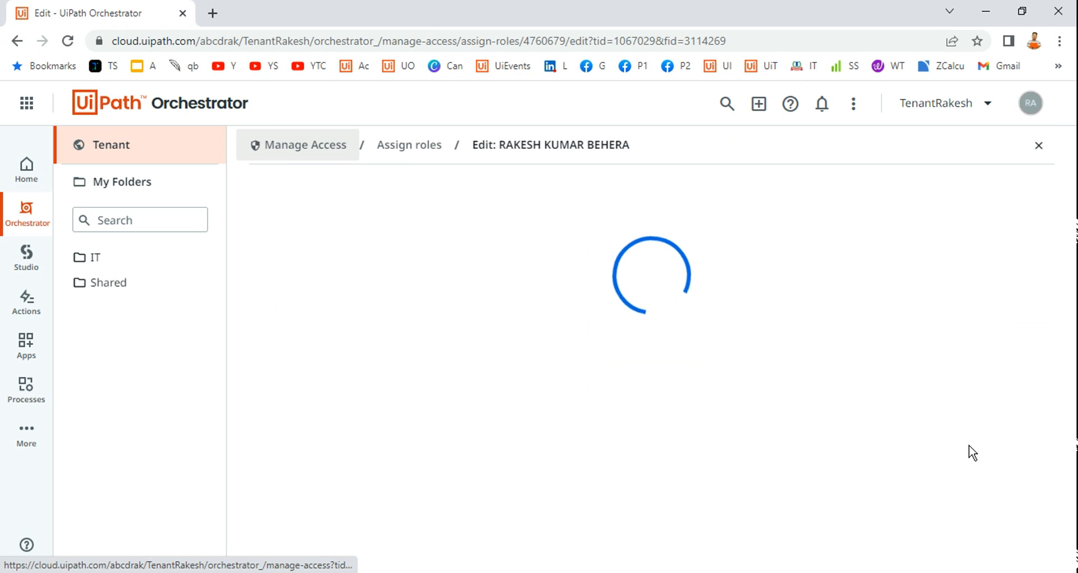
Give the user the roles Allow to be Automation User, Allow to be Folder Administrator, Orchestrator Administrator, Administrator and Robot.
scroll(337, 317, down, 2)
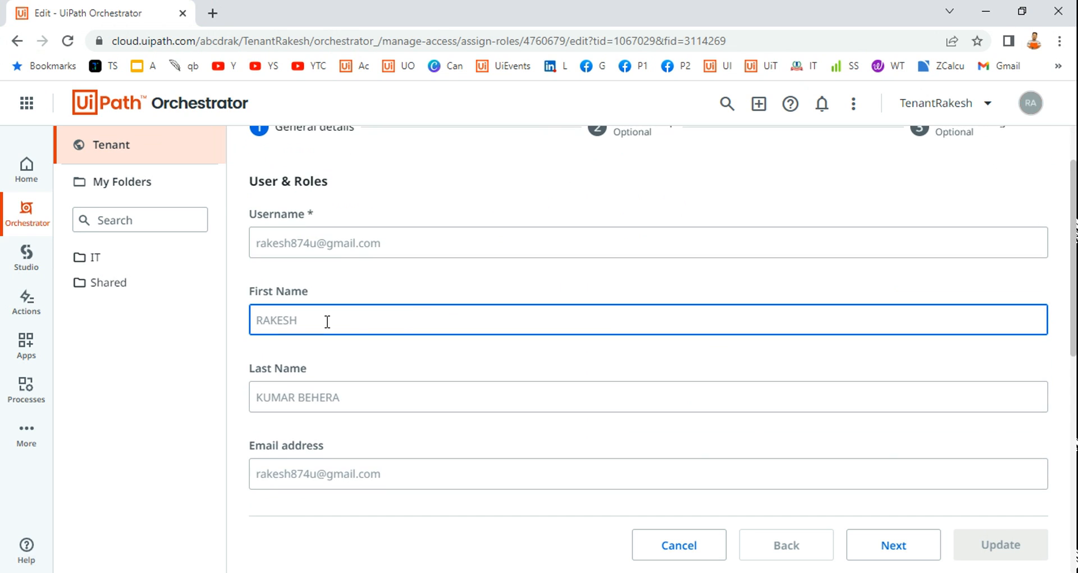
scroll(337, 236, down, 3)
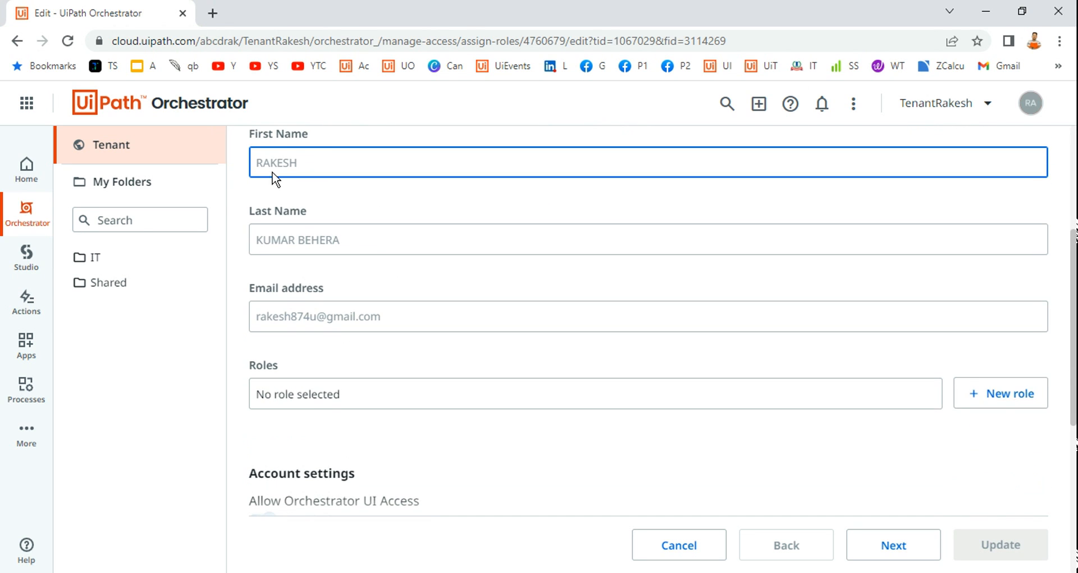
scroll(298, 241, up, 2)
scroll(281, 320, down, 2)
scroll(391, 339, down, 2)
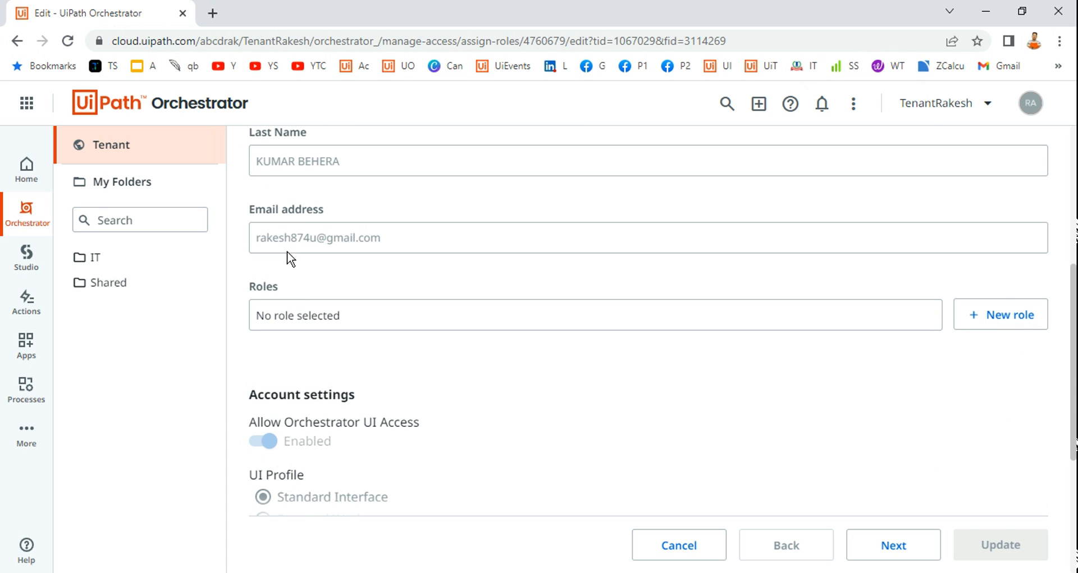
scroll(370, 318, down, 2)
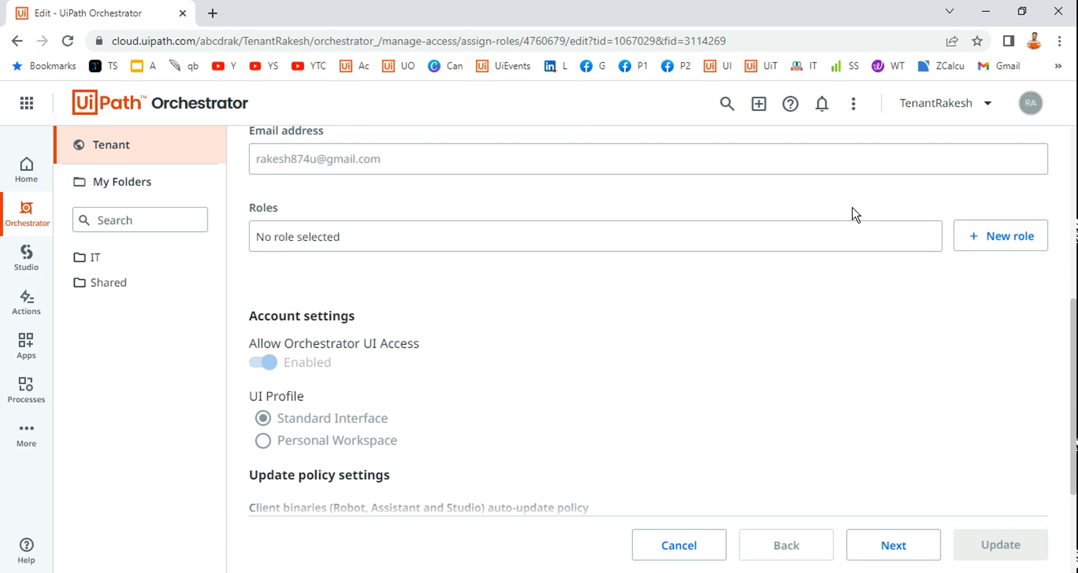
click(780, 243)
click(268, 264)
click(268, 297)
click(269, 323)
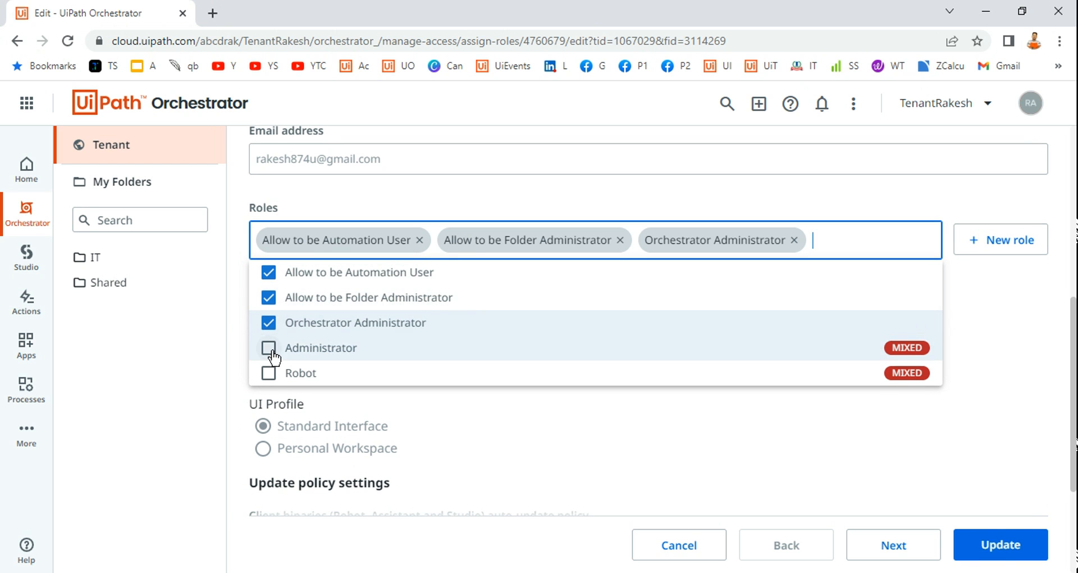
click(269, 348)
click(268, 396)
scroll(357, 378, up, 4)
scroll(389, 421, down, 4)
scroll(352, 444, down, 2)
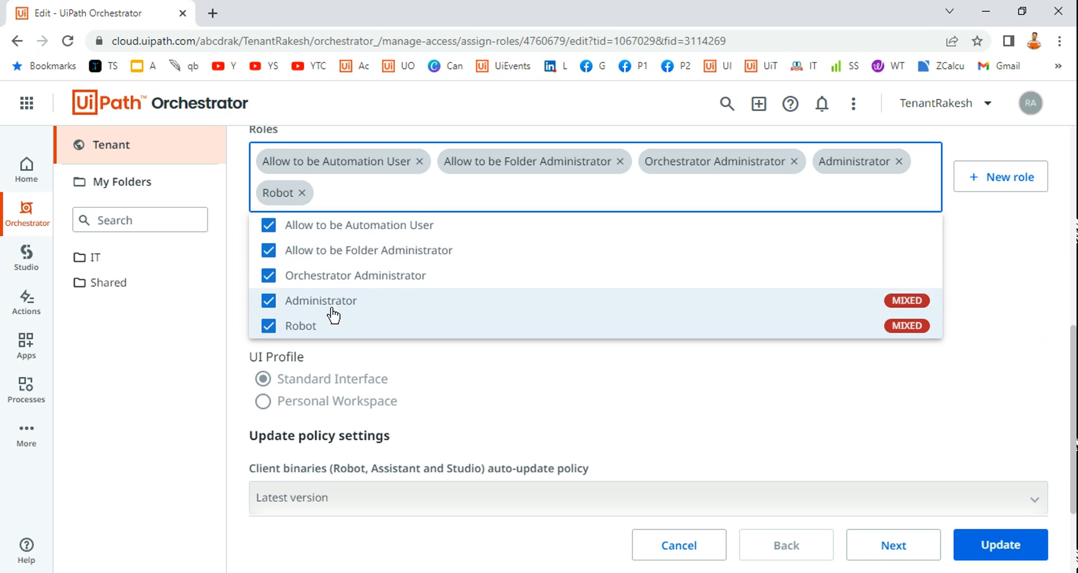
click(1011, 320)
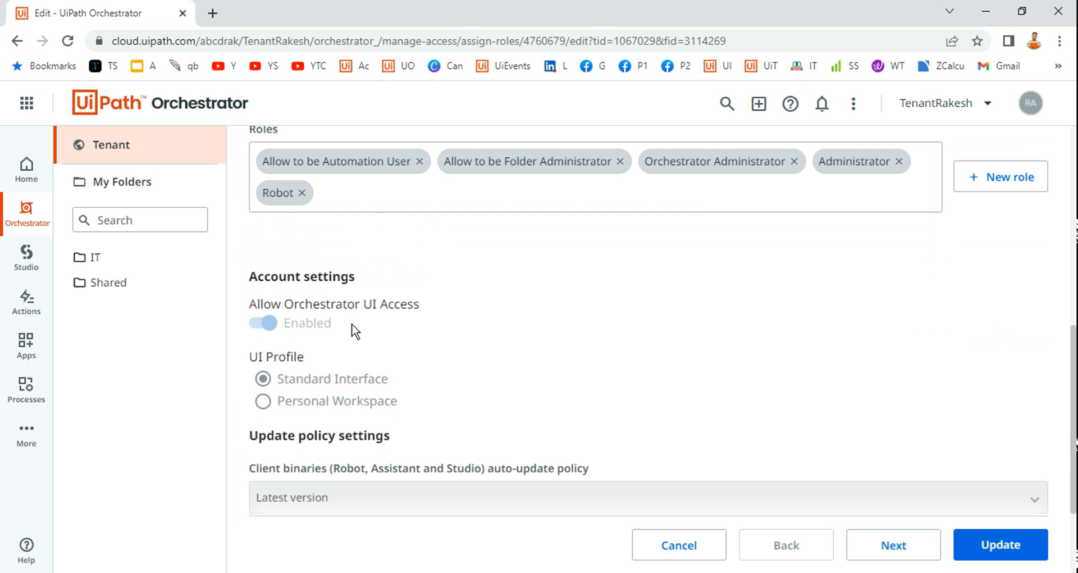
Review the user's general details, proceed to Robot setup, and enable the Attended Robot.
scroll(355, 331, down, 2)
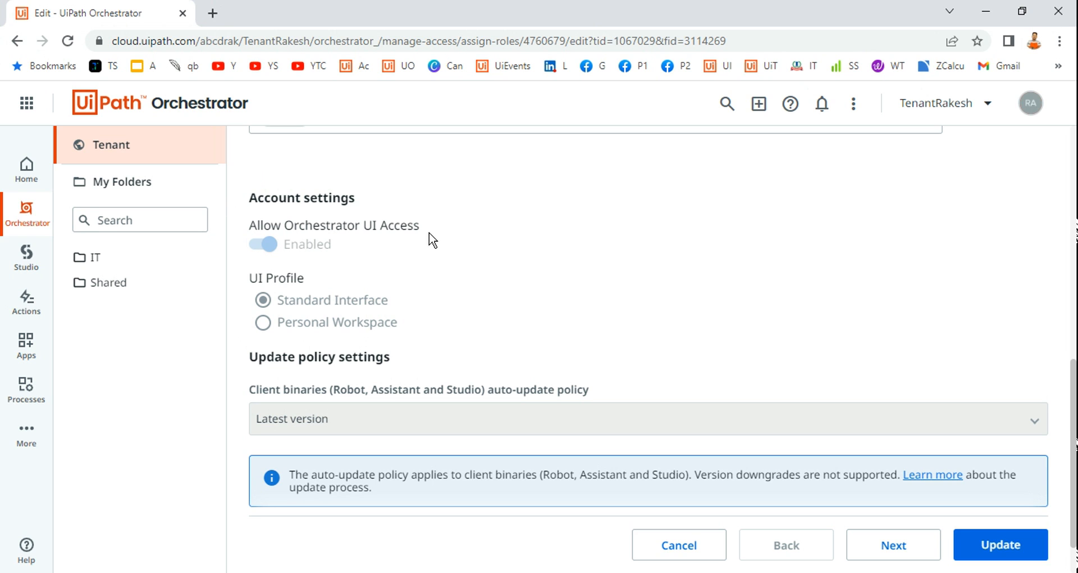
scroll(320, 373, down, 1)
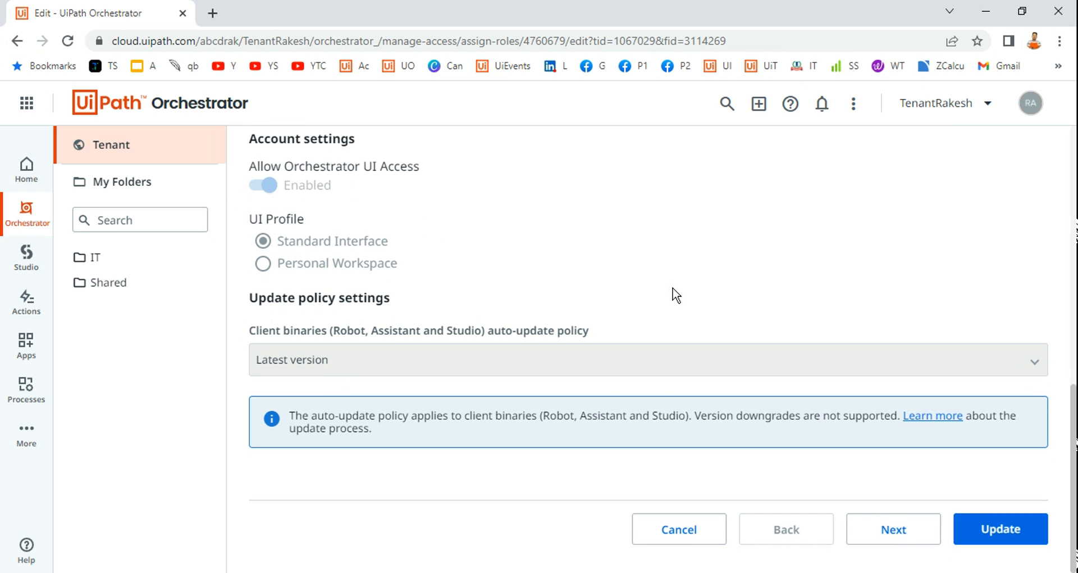
scroll(402, 290, up, 9)
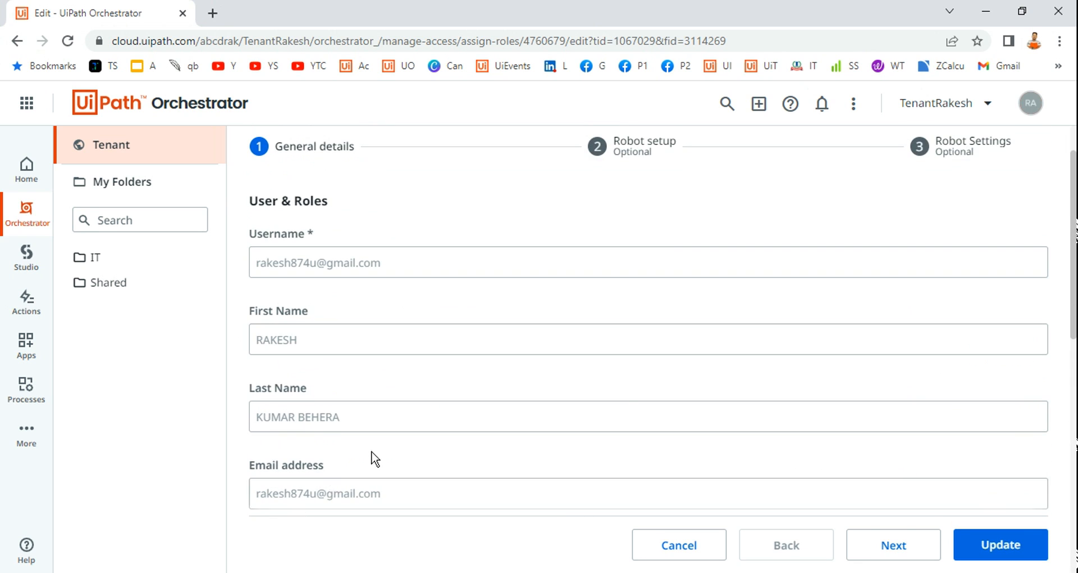
scroll(356, 462, down, 3)
scroll(674, 458, down, 5)
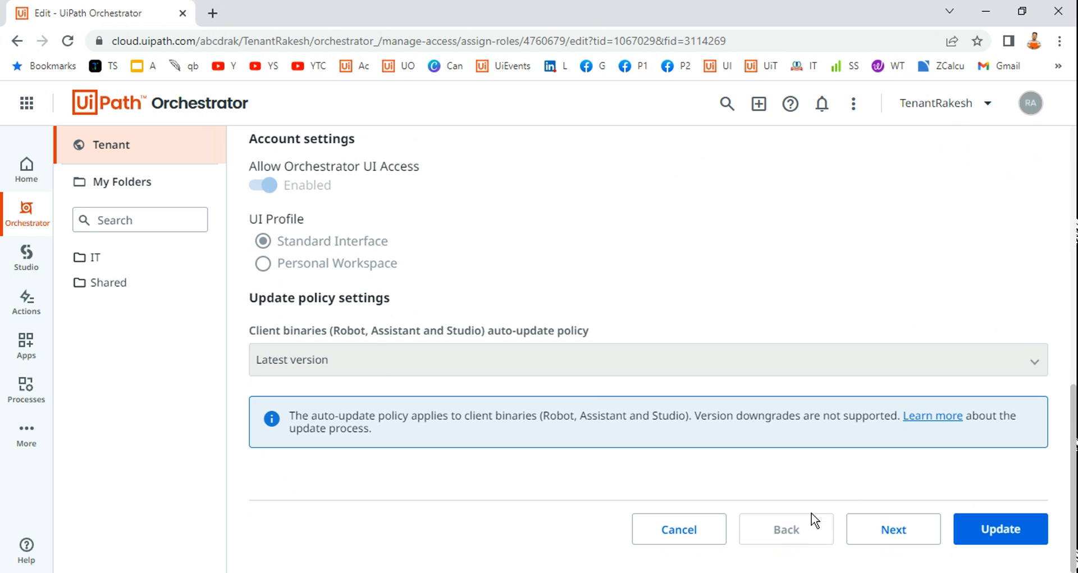
click(896, 535)
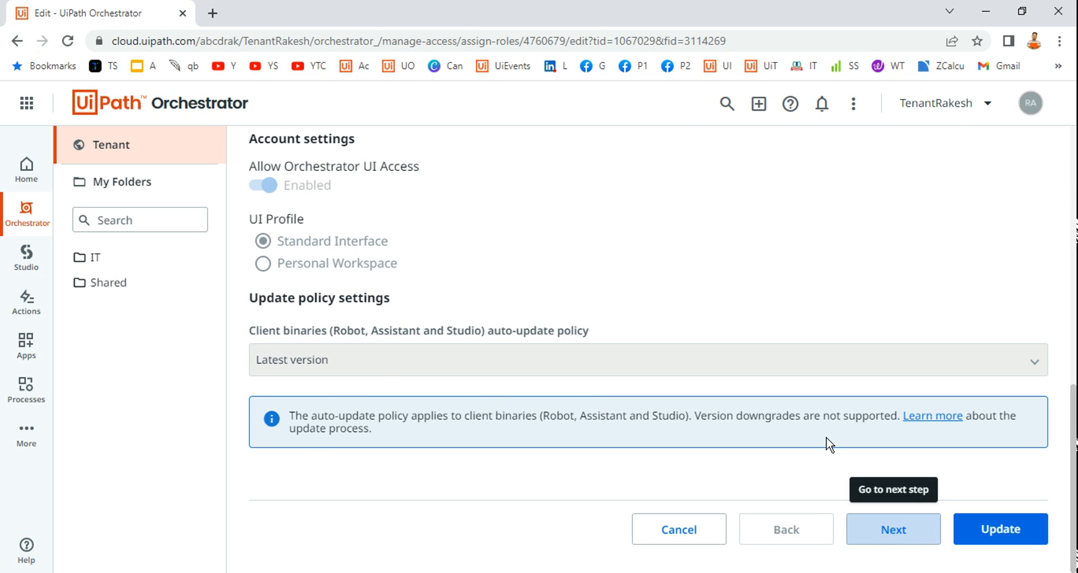
scroll(593, 218, up, 6)
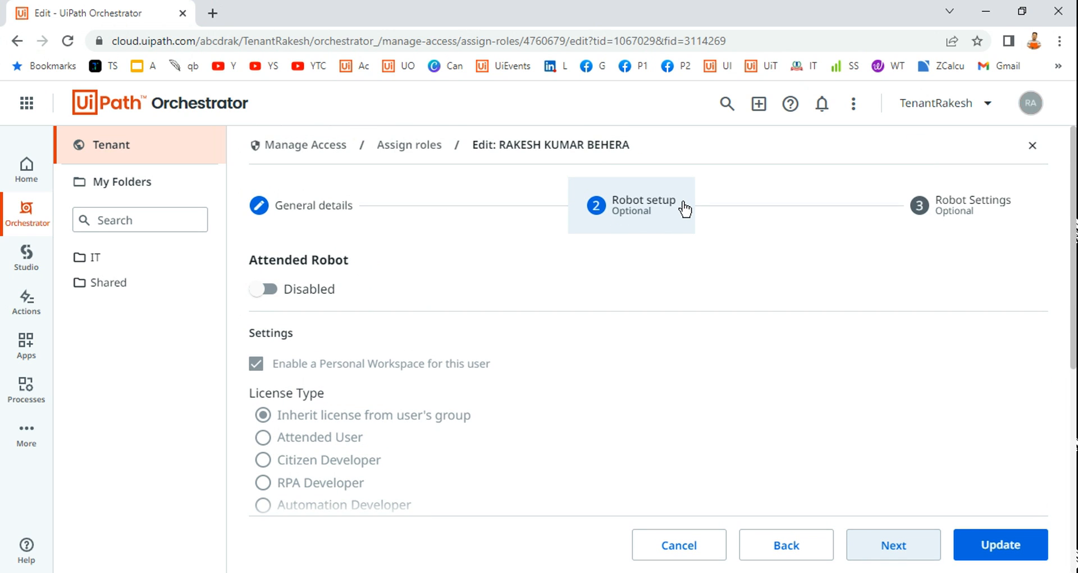
click(268, 292)
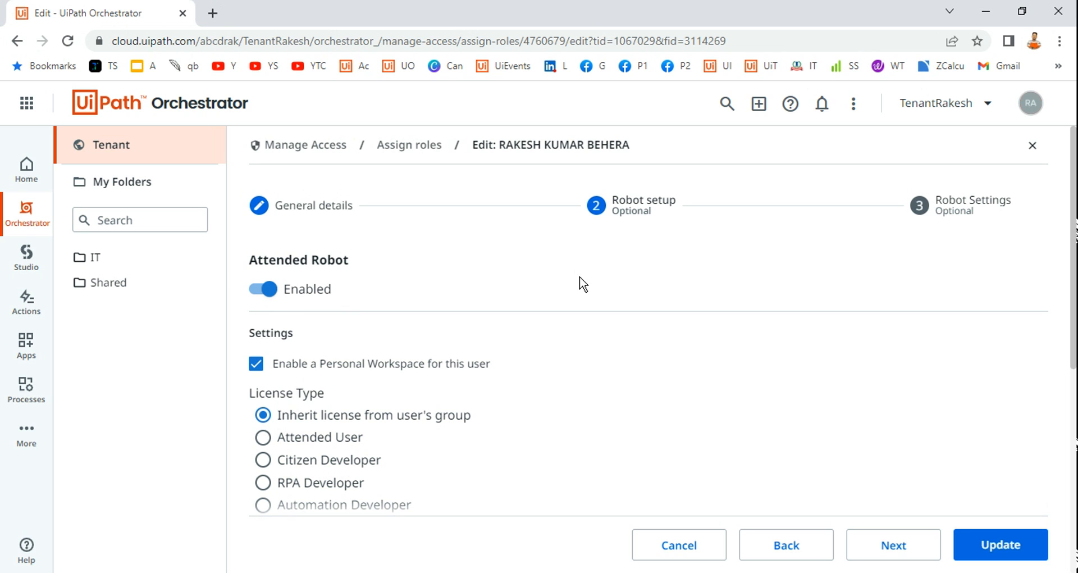
Enable the Unattended Robot for the user and turn on its Machine login credentials.
scroll(449, 304, down, 3)
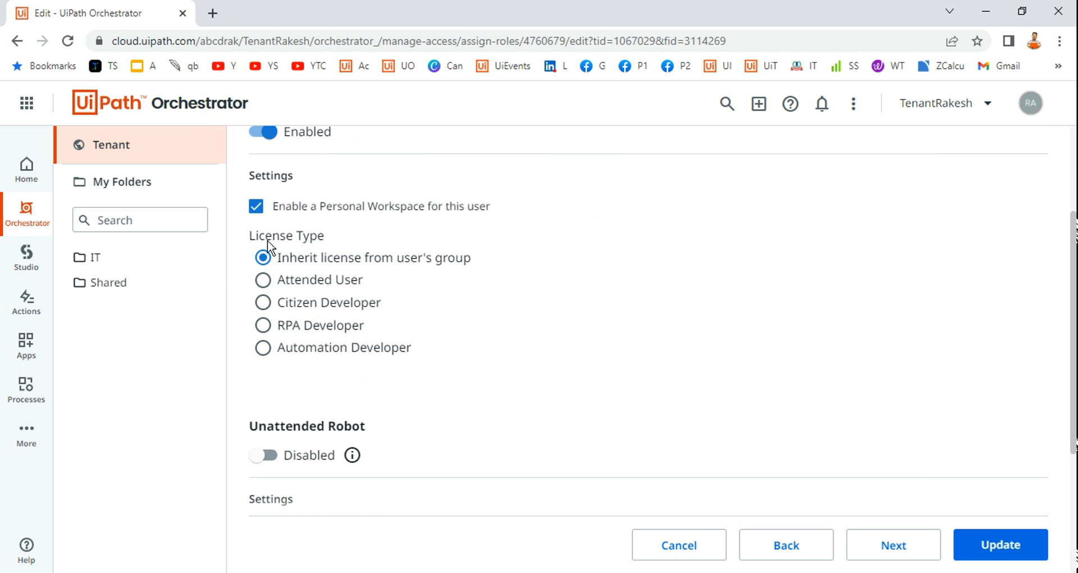
scroll(352, 326, down, 3)
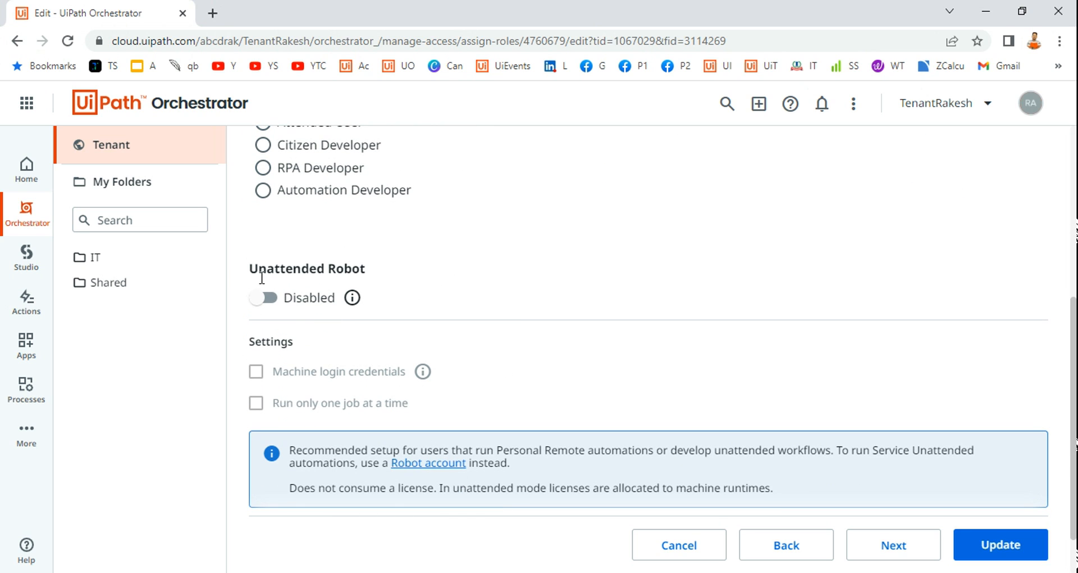
click(270, 297)
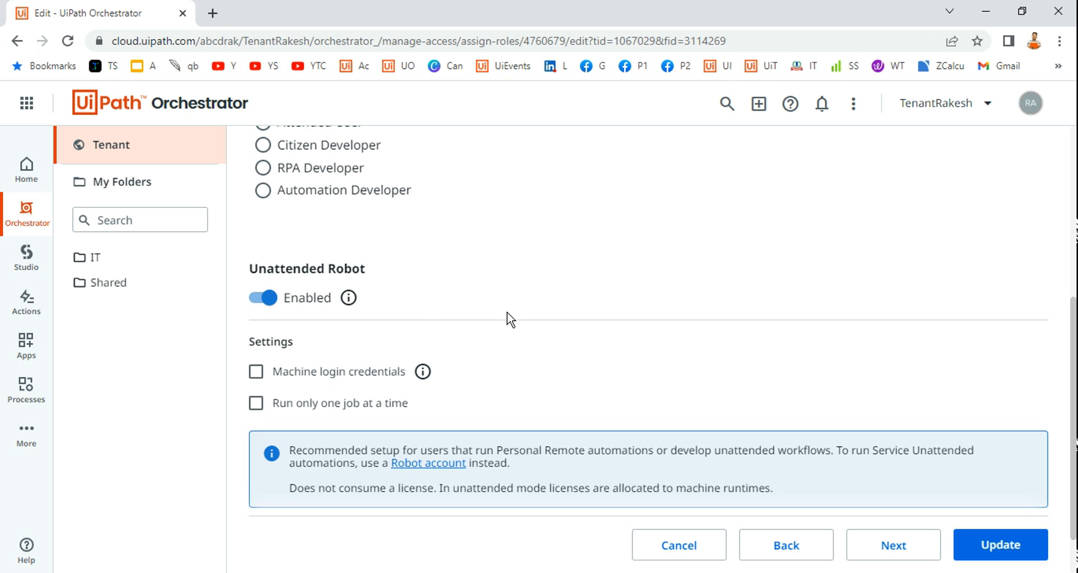
scroll(509, 319, down, 1)
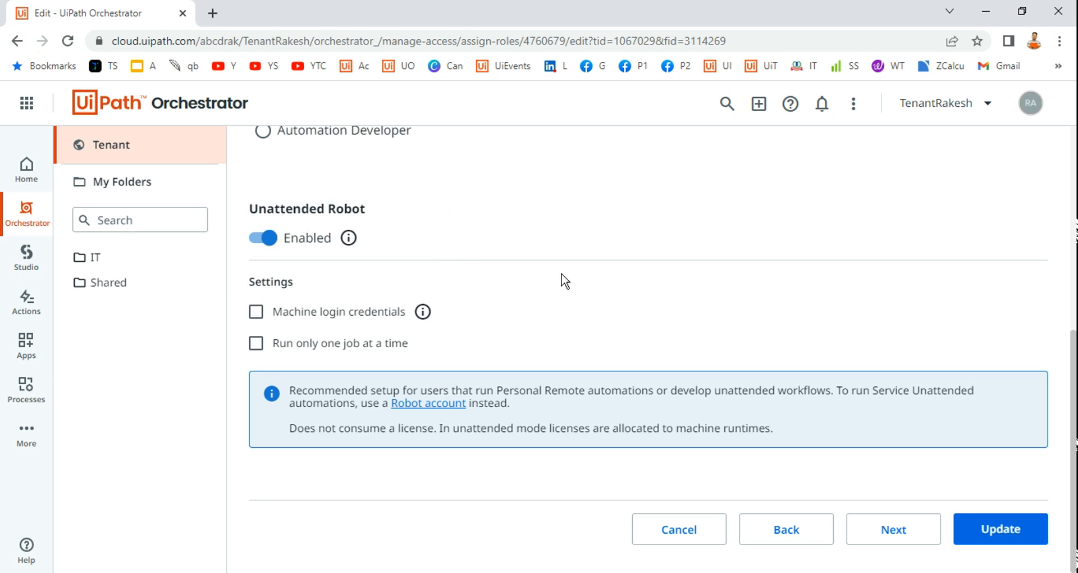
click(256, 313)
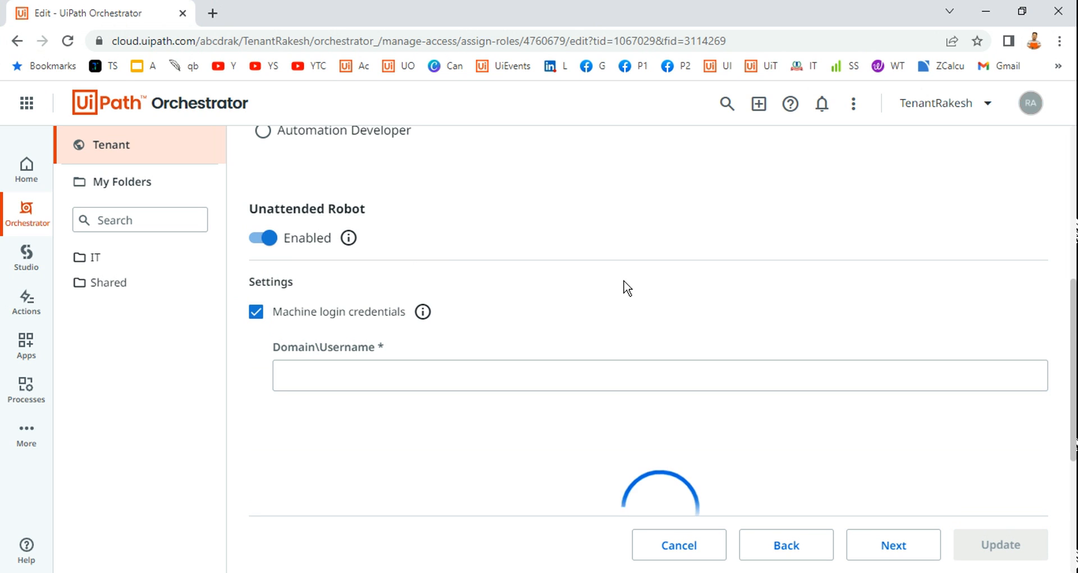
scroll(624, 287, down, 3)
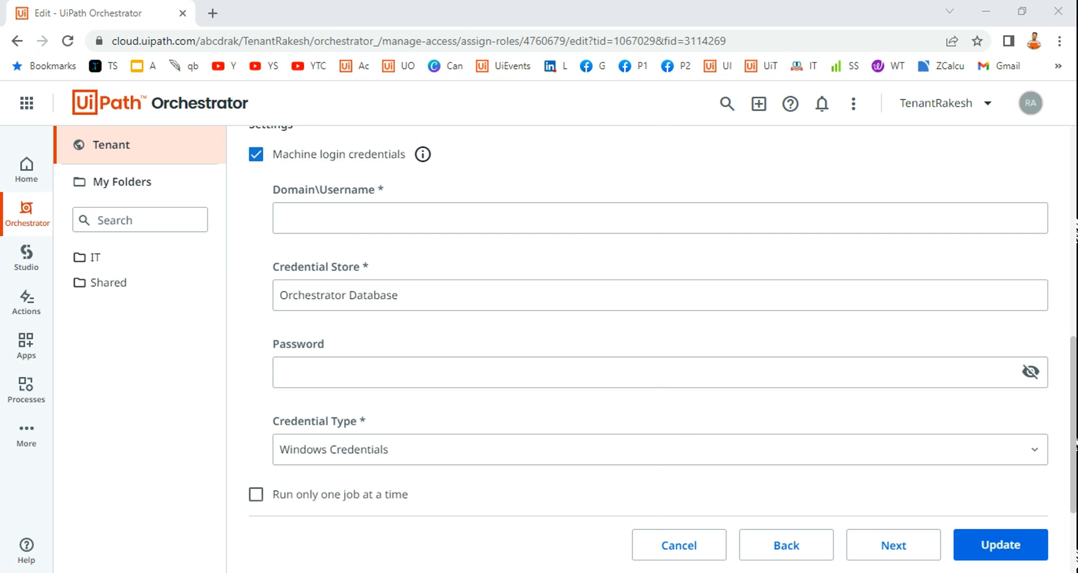
Open Command Prompt, run whoami, and copy the machine's domain and username from the output.
key(super)
text(cmd)
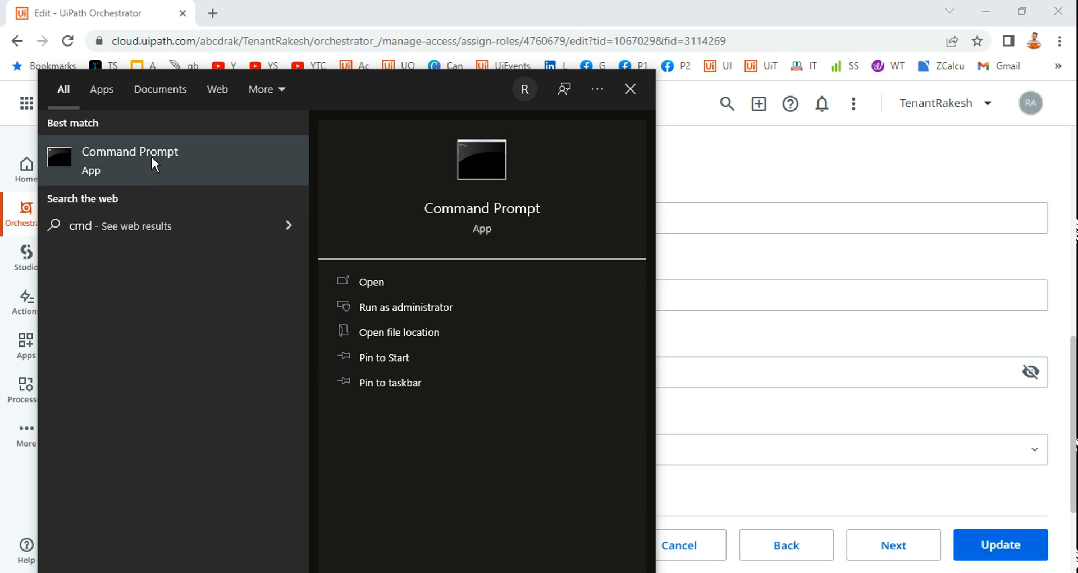
key(Return)
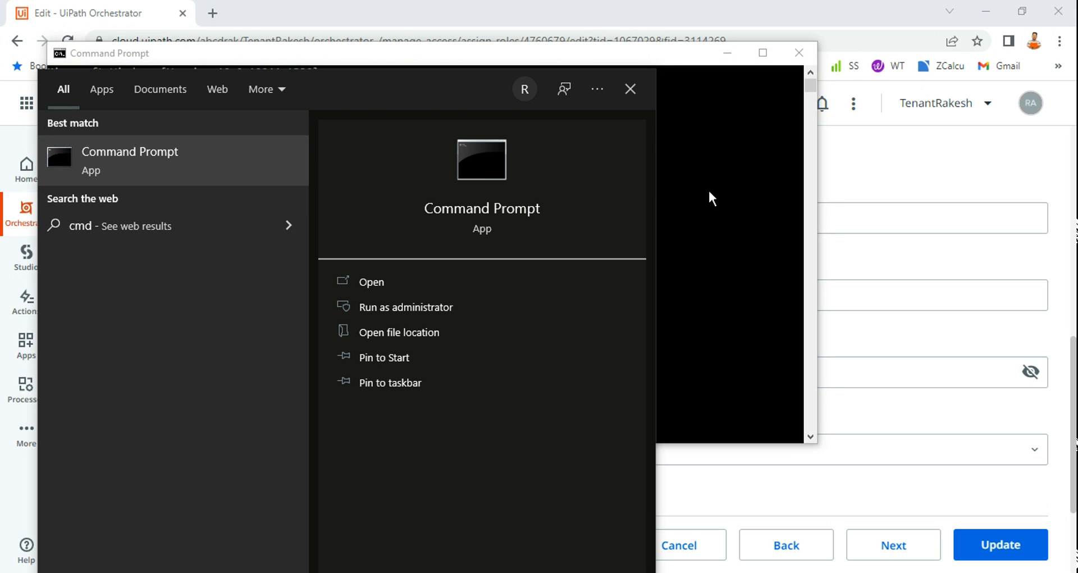
click(230, 118)
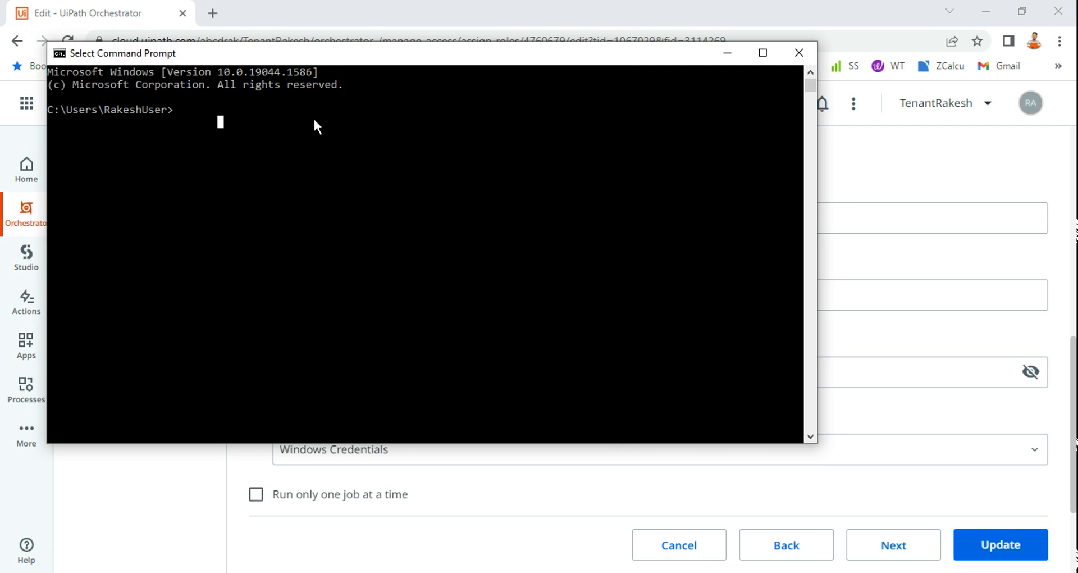
text(whoami)
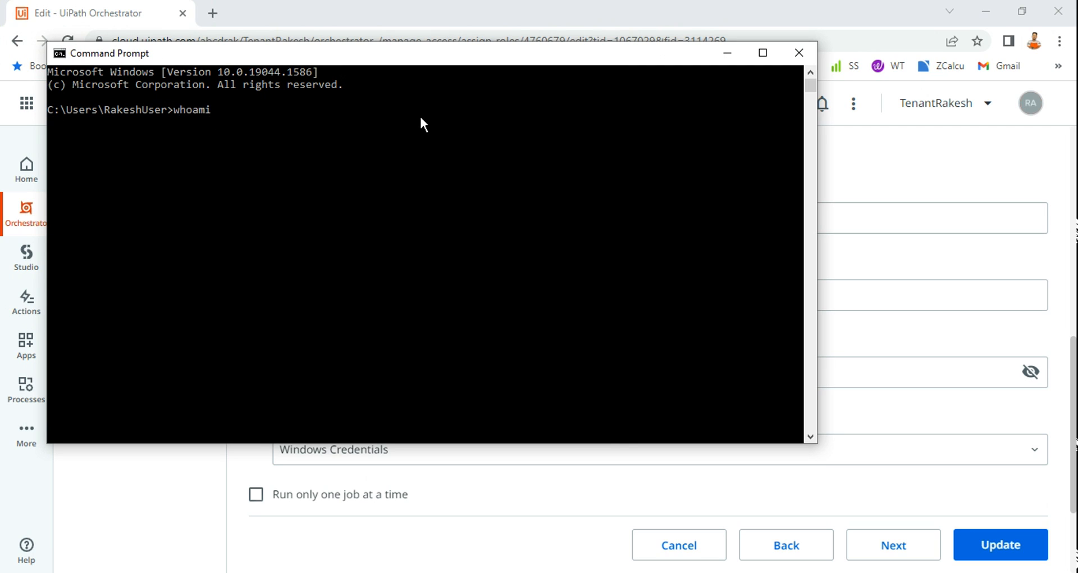
key(Return)
drag(179, 118, 53, 123)
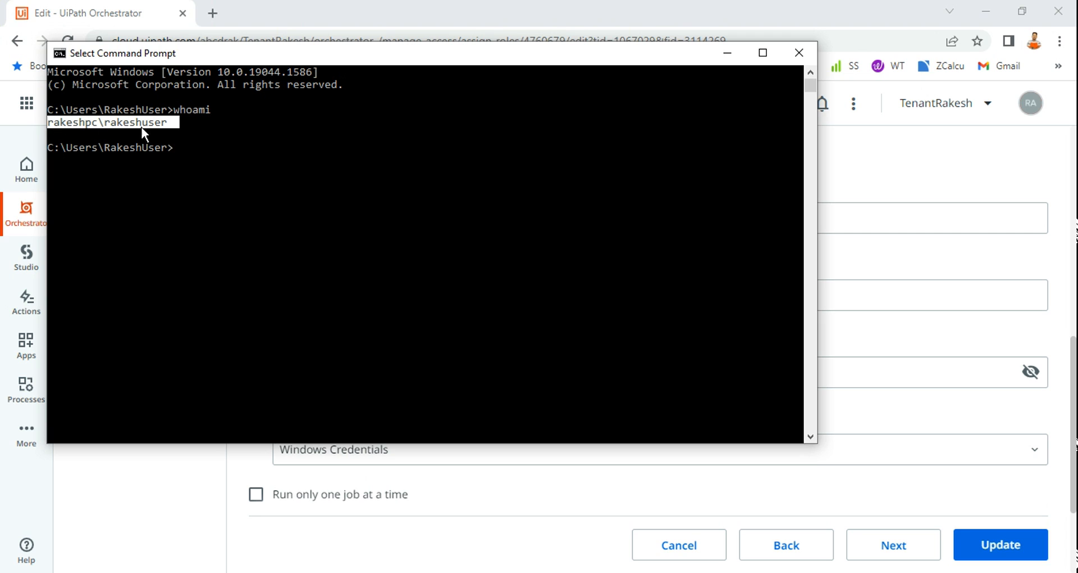
key(ctrl+c)
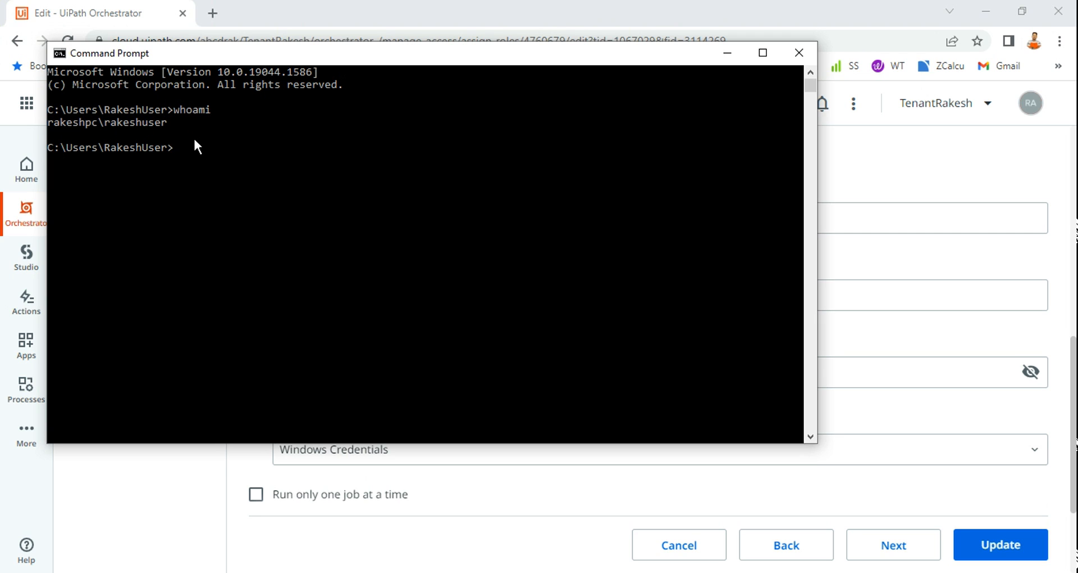
Back in Orchestrator, paste the copied domain and username into the Domain\Username field of the machine login credentials.
click(891, 175)
click(318, 221)
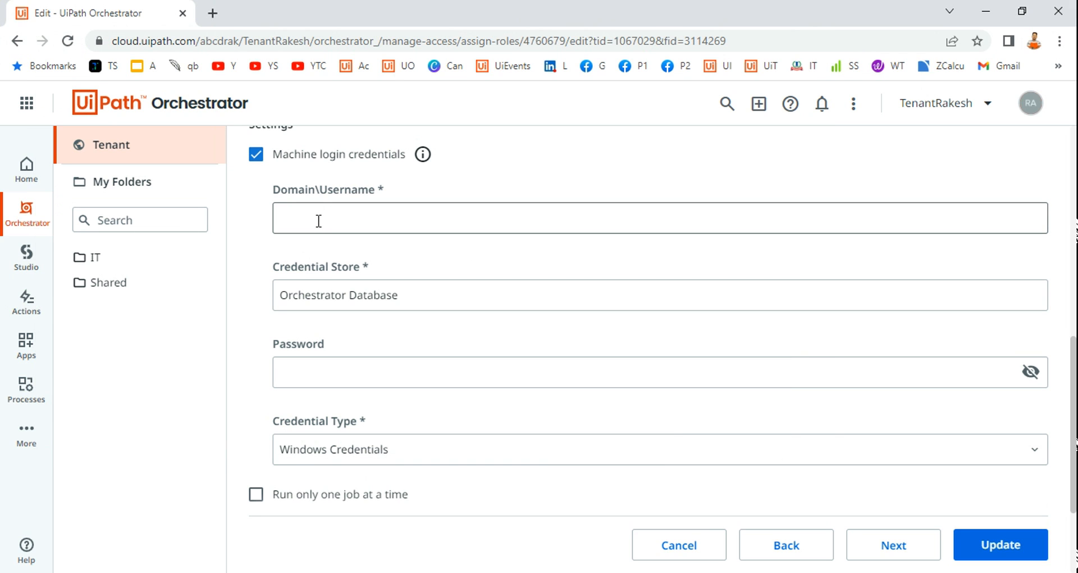
key(ctrl+v)
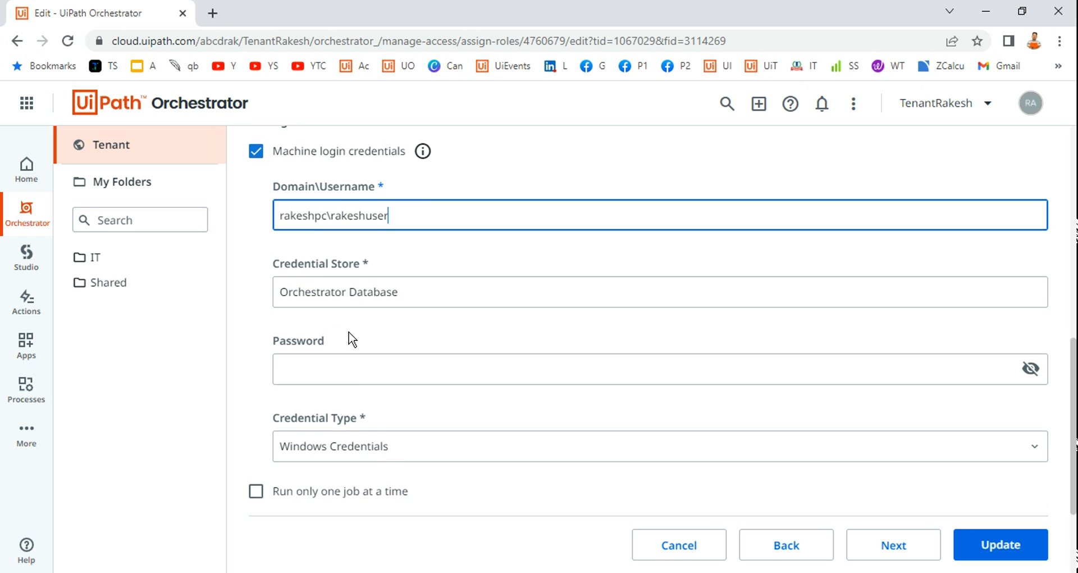
Enter the Windows account password in the Password field of the Unattended Robot's machine login credentials.
scroll(359, 337, down, 2)
scroll(382, 337, up, 4)
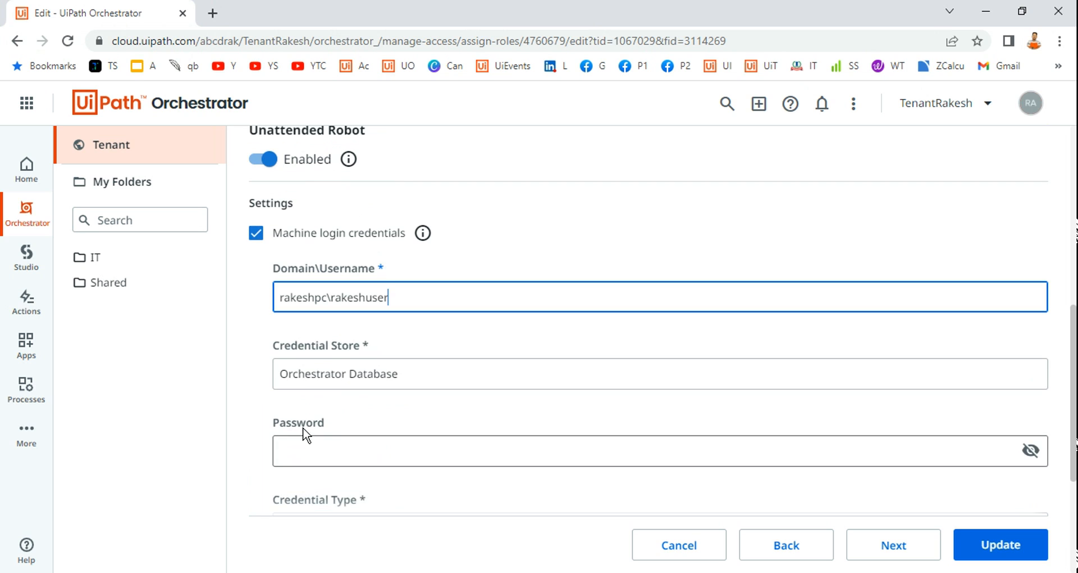
scroll(306, 436, down, 2)
click(299, 371)
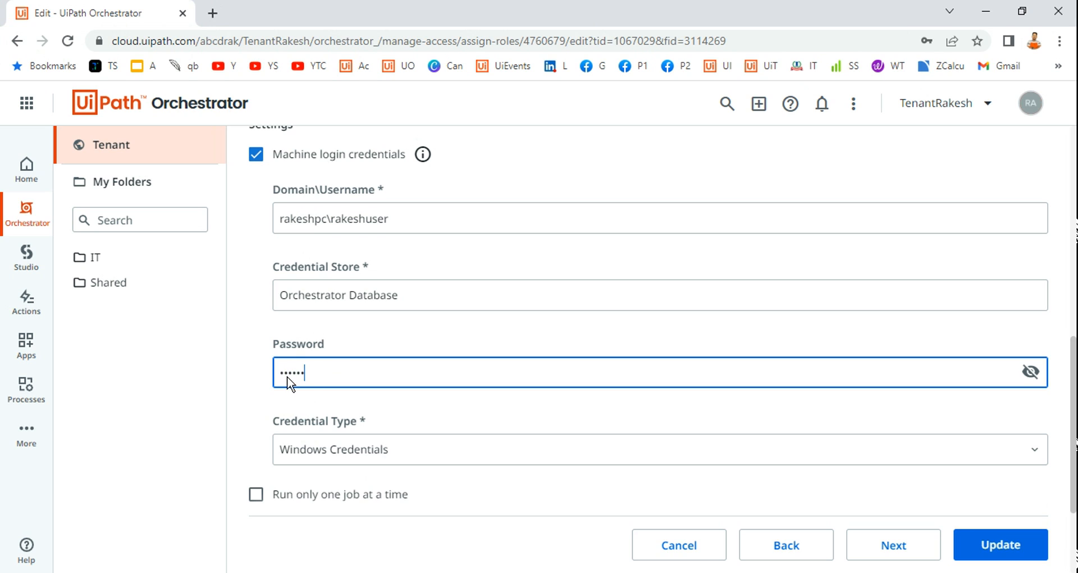
click(259, 403)
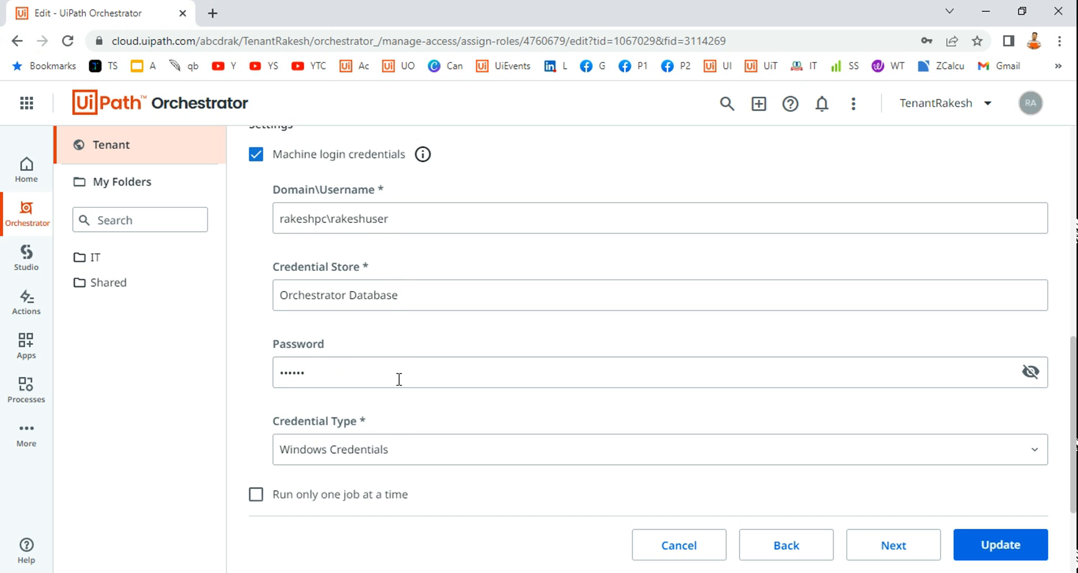
scroll(402, 393, down, 2)
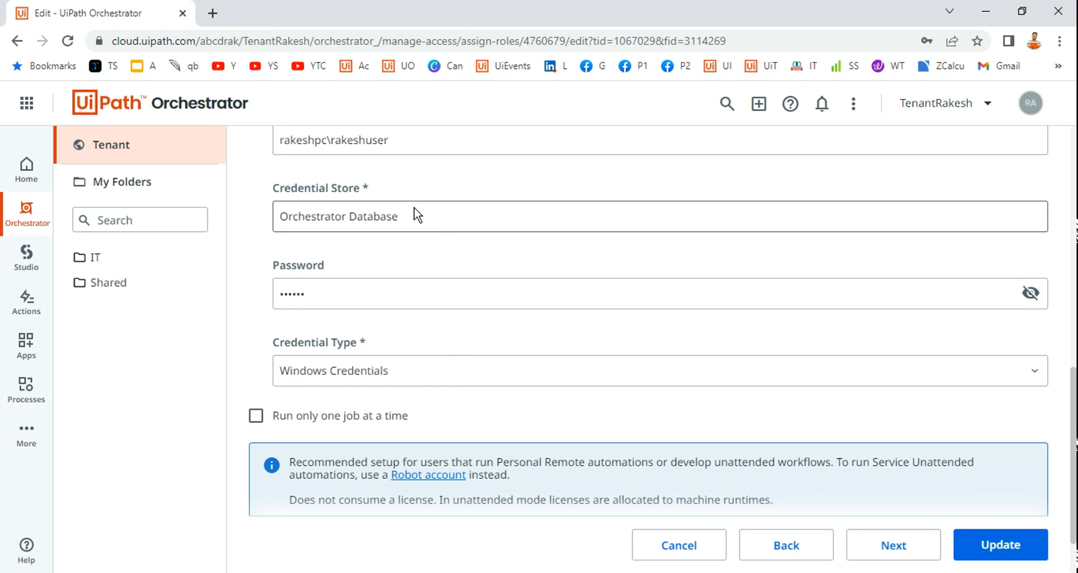
scroll(450, 380, down, 2)
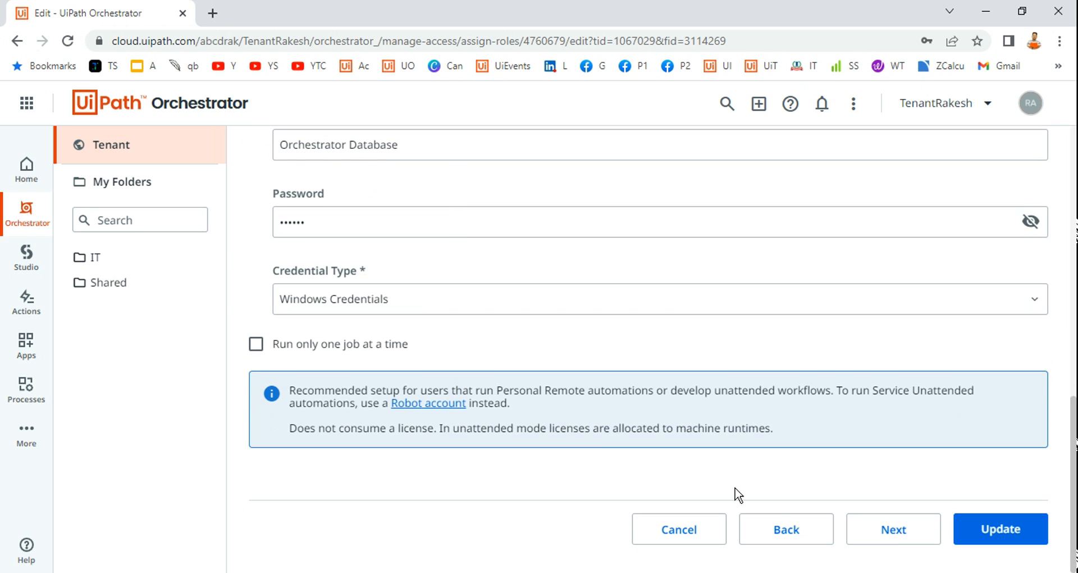
Proceed to Robot Settings, review the logging, resolution and other settings, and update the user.
click(899, 537)
scroll(561, 357, up, 5)
scroll(336, 281, up, 2)
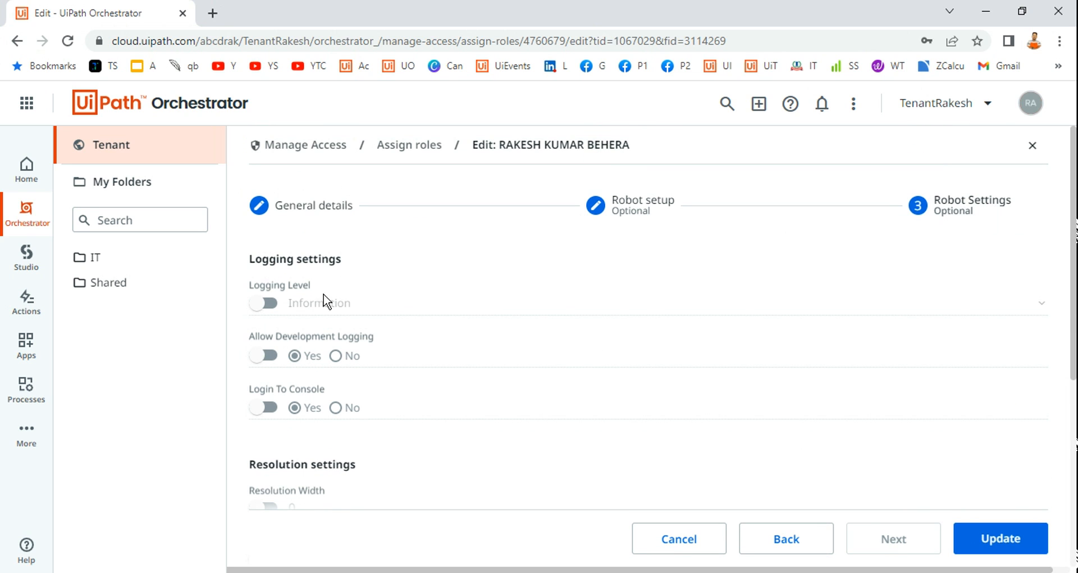
scroll(333, 295, down, 2)
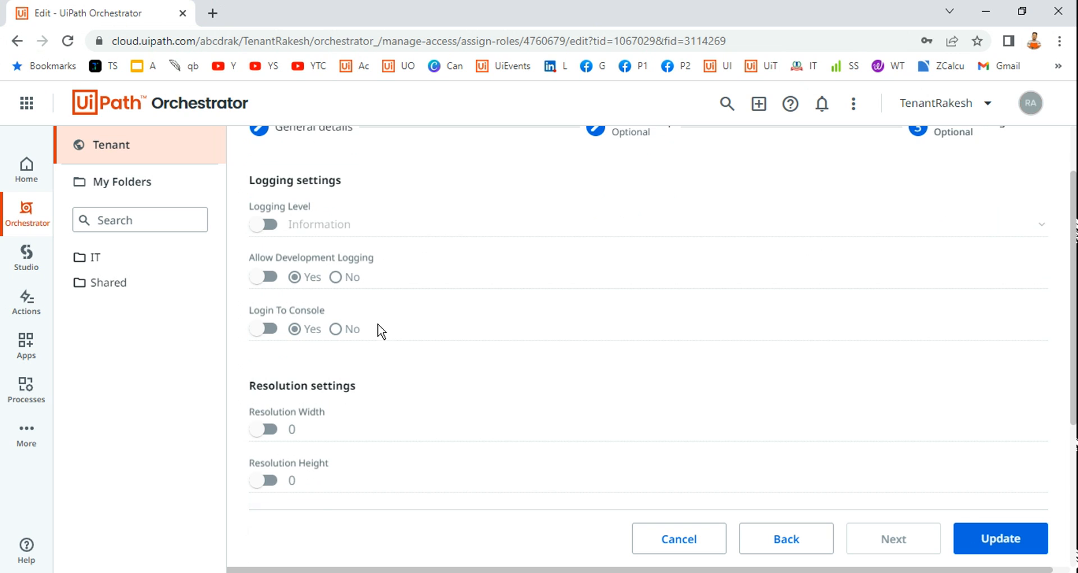
scroll(272, 256, down, 3)
scroll(386, 288, down, 2)
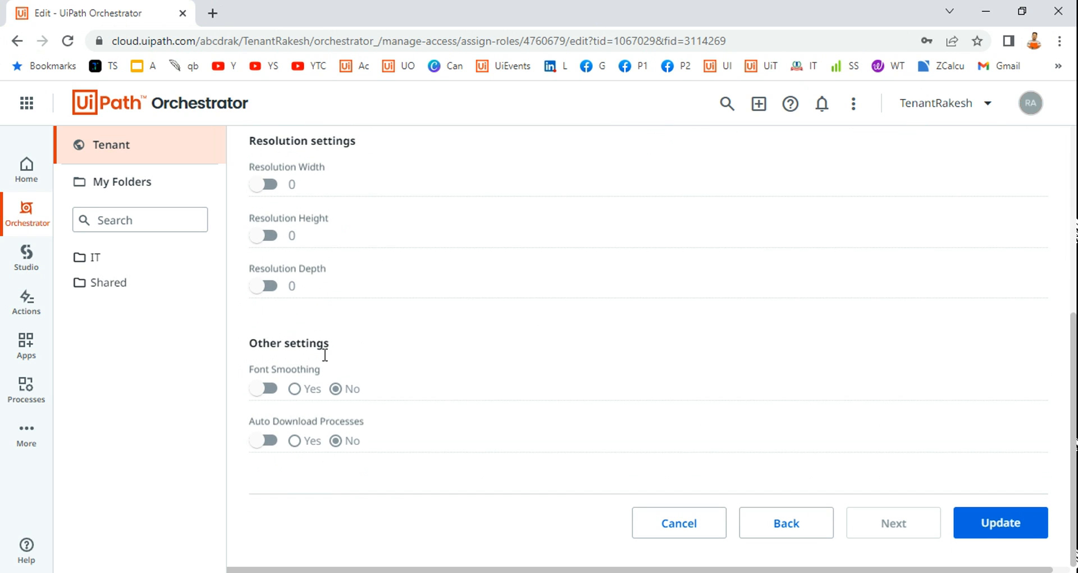
scroll(318, 298, up, 6)
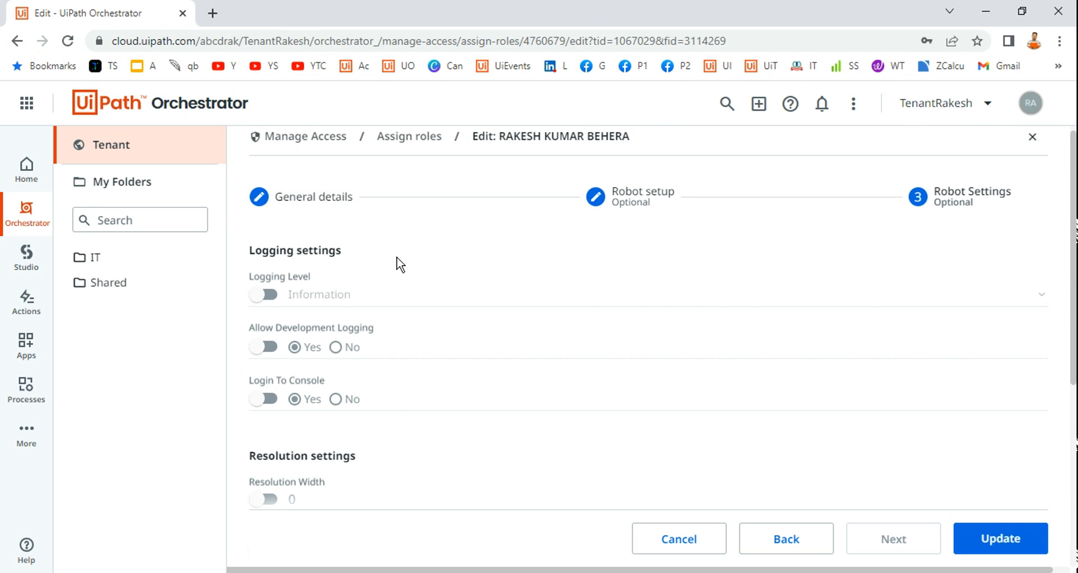
scroll(331, 298, down, 4)
scroll(318, 212, up, 3)
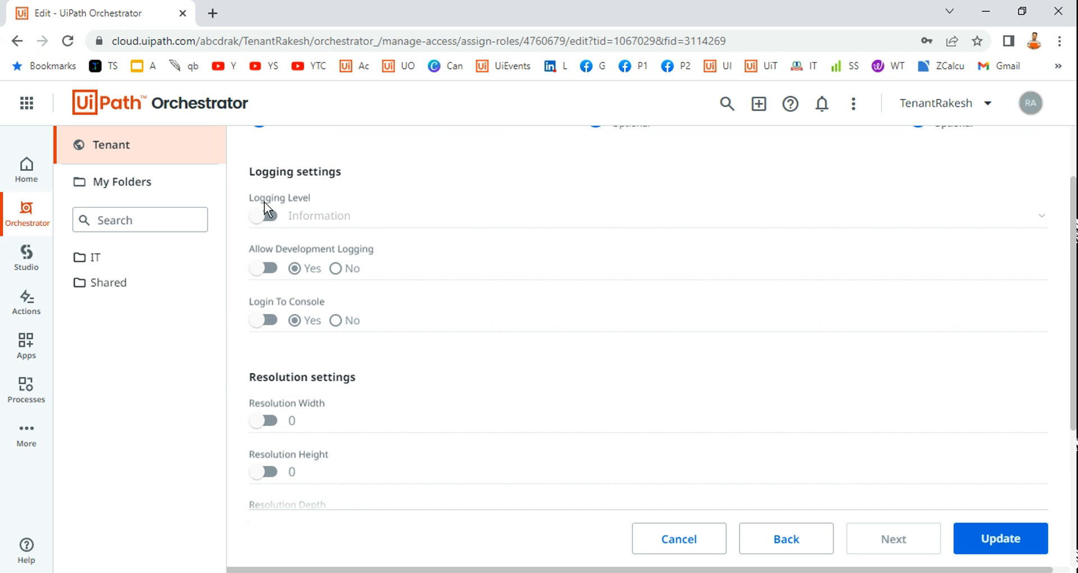
scroll(520, 427, down, 4)
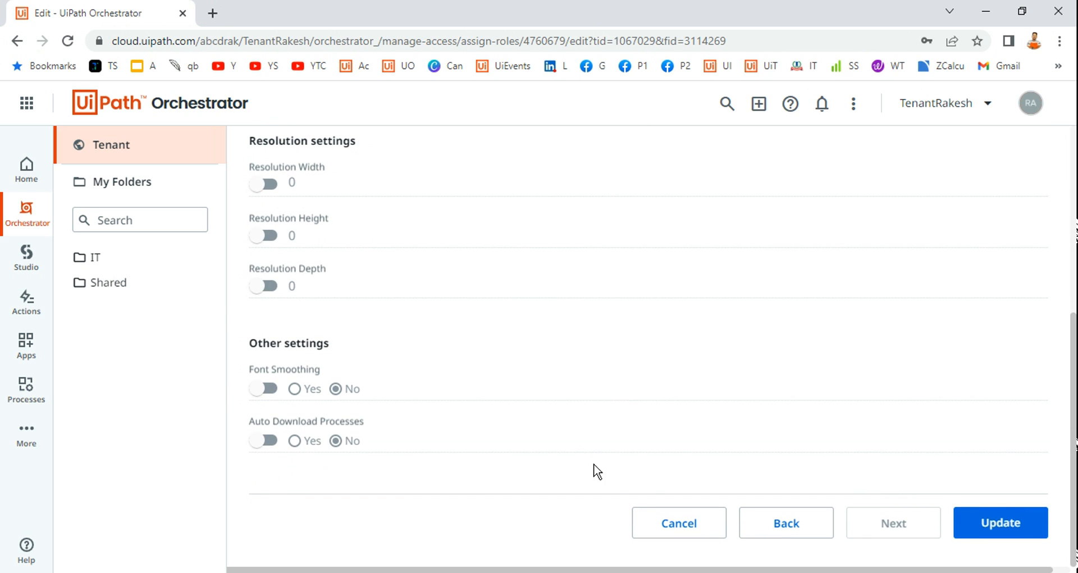
scroll(647, 385, up, 6)
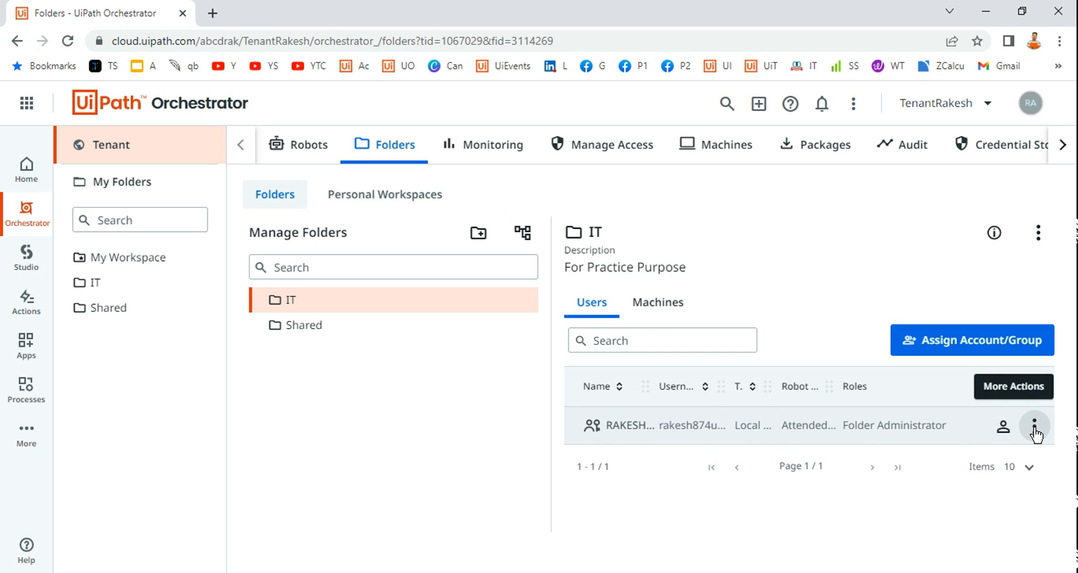
Assign the RAKESHPC machine template to the IT folder and save the update.
click(664, 303)
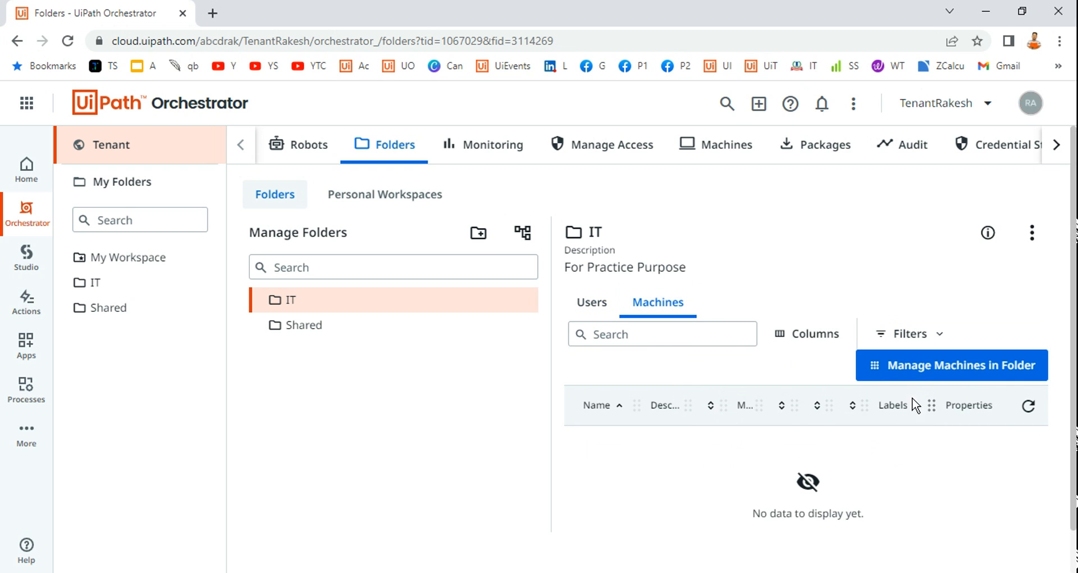
click(944, 368)
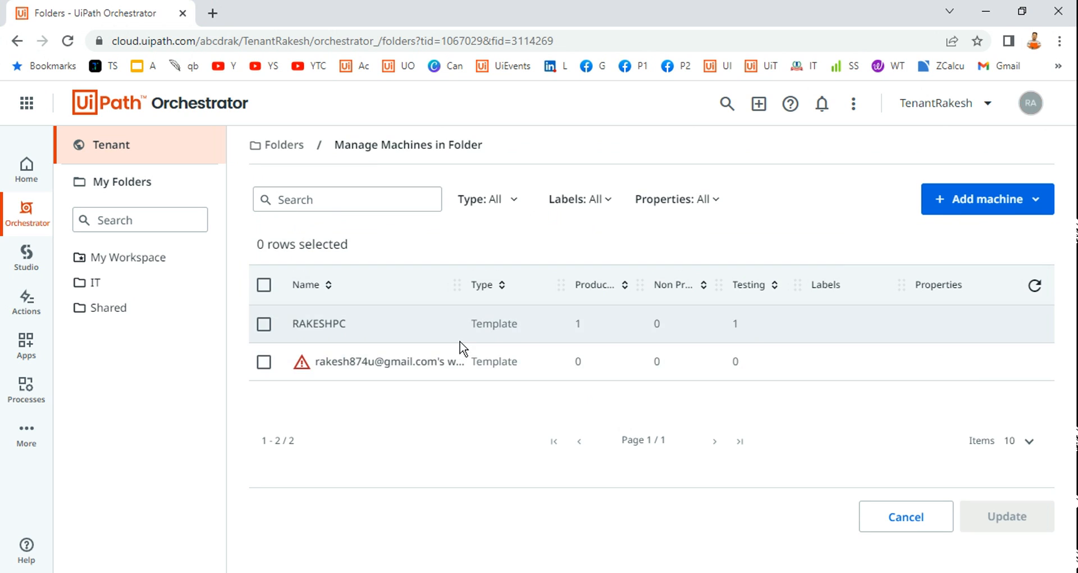
click(264, 324)
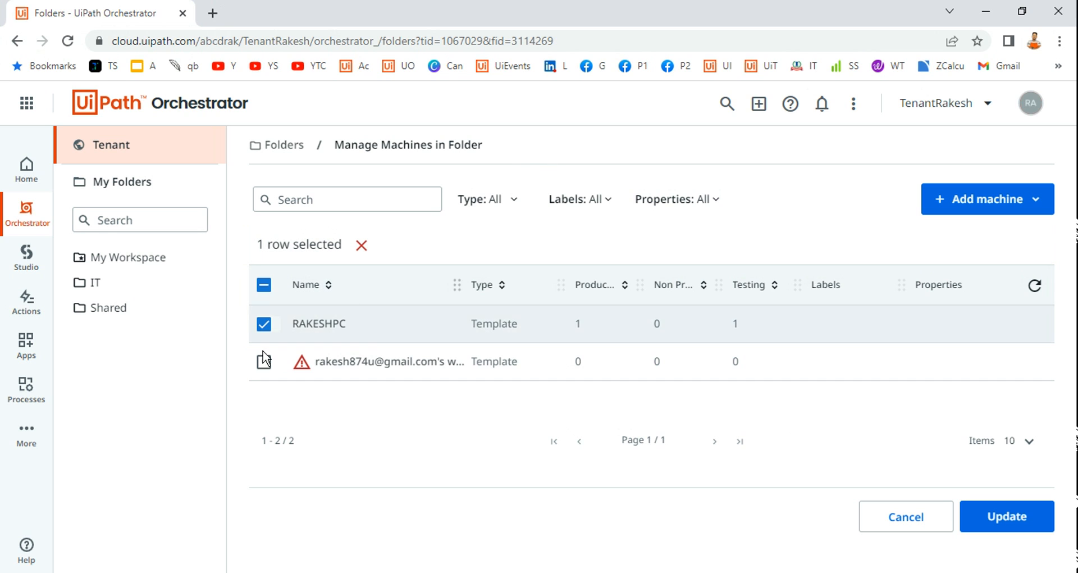
click(1020, 523)
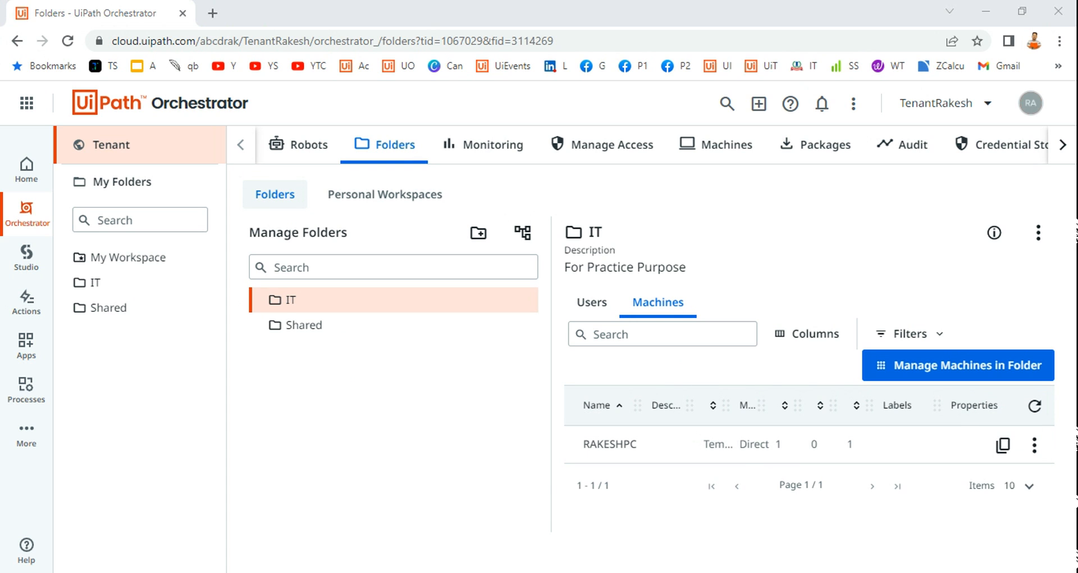
Switch to UiPath Assistant and check the robot's Orchestrator connection and license status in its preferences and main window.
click(665, 527)
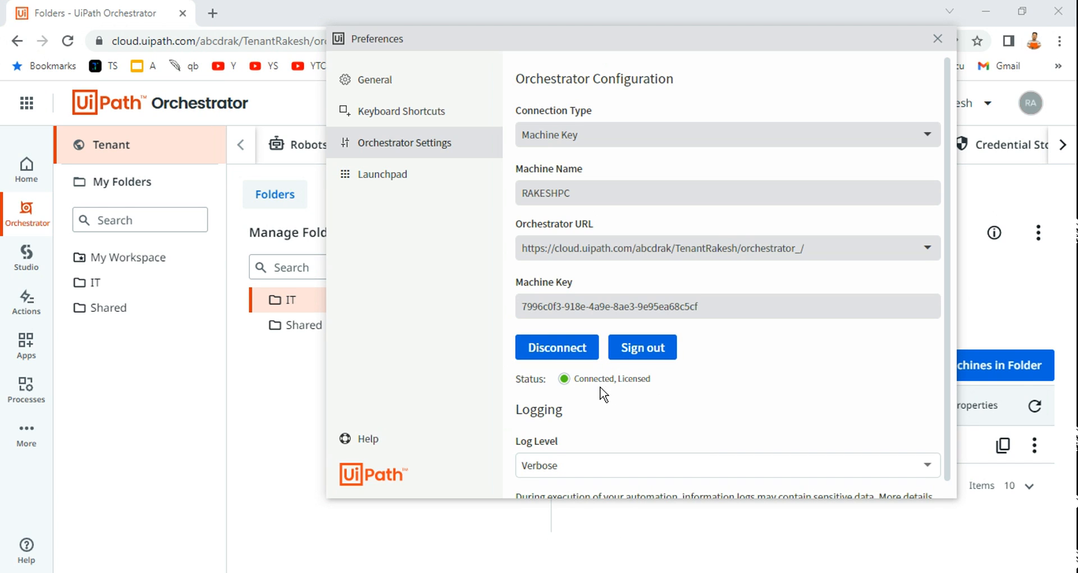
drag(564, 387, 665, 389)
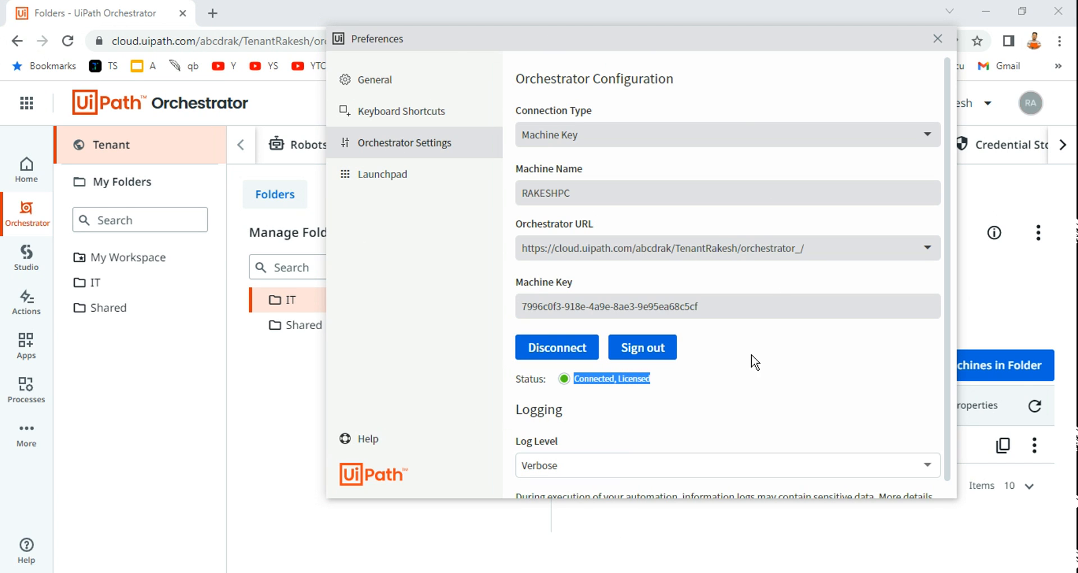
click(938, 39)
click(672, 511)
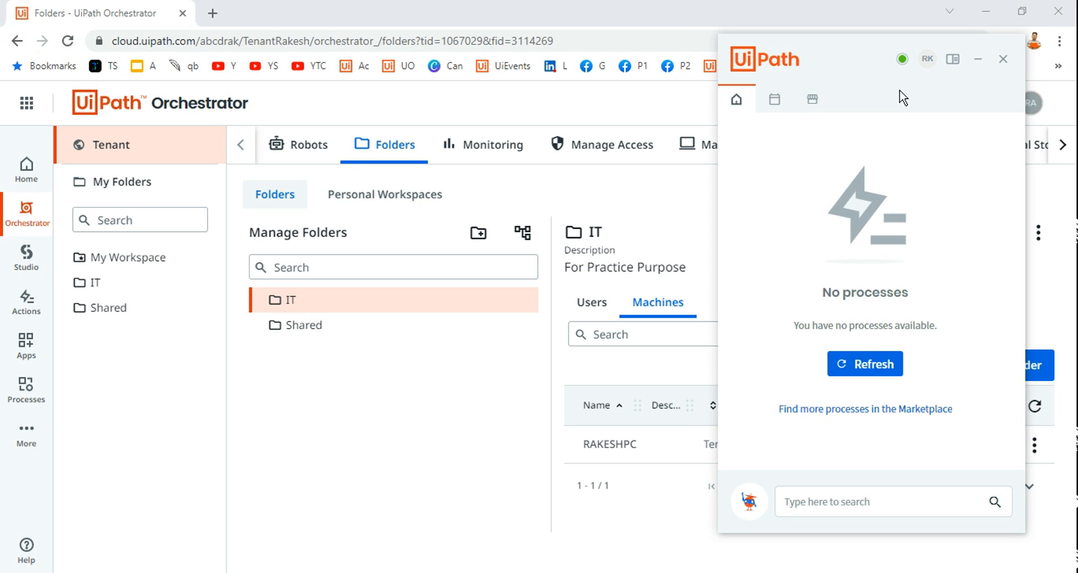
mouse_move(901, 62)
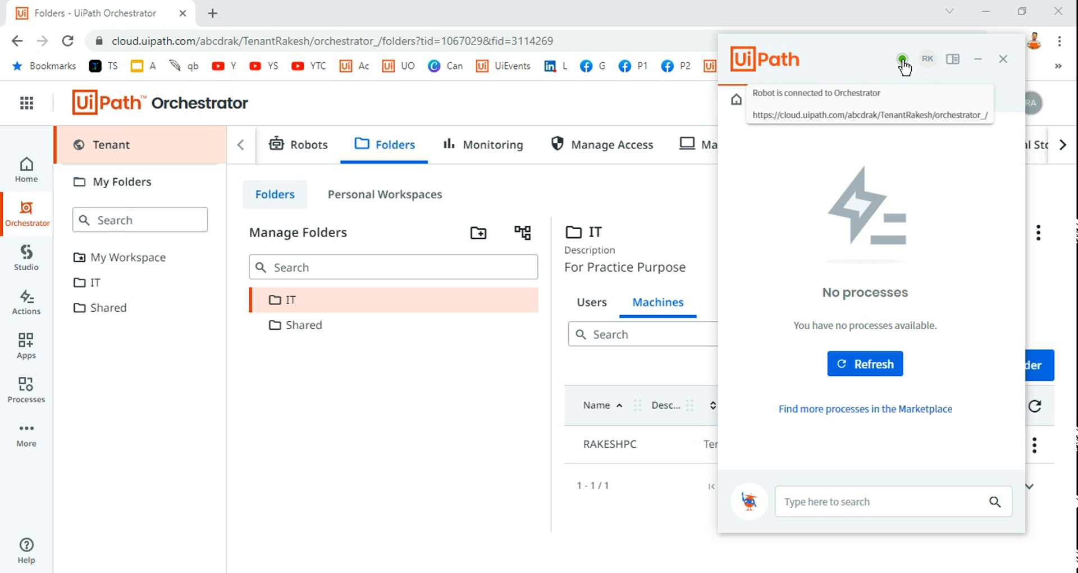
click(440, 412)
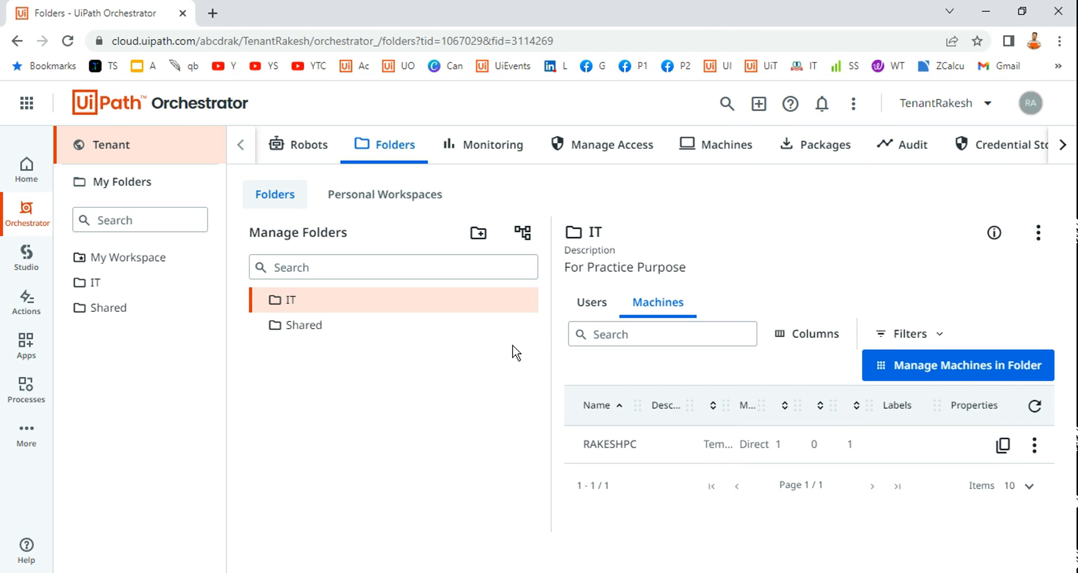
Review the role assignment of the user in the IT folder and leave it without saving changes.
click(592, 306)
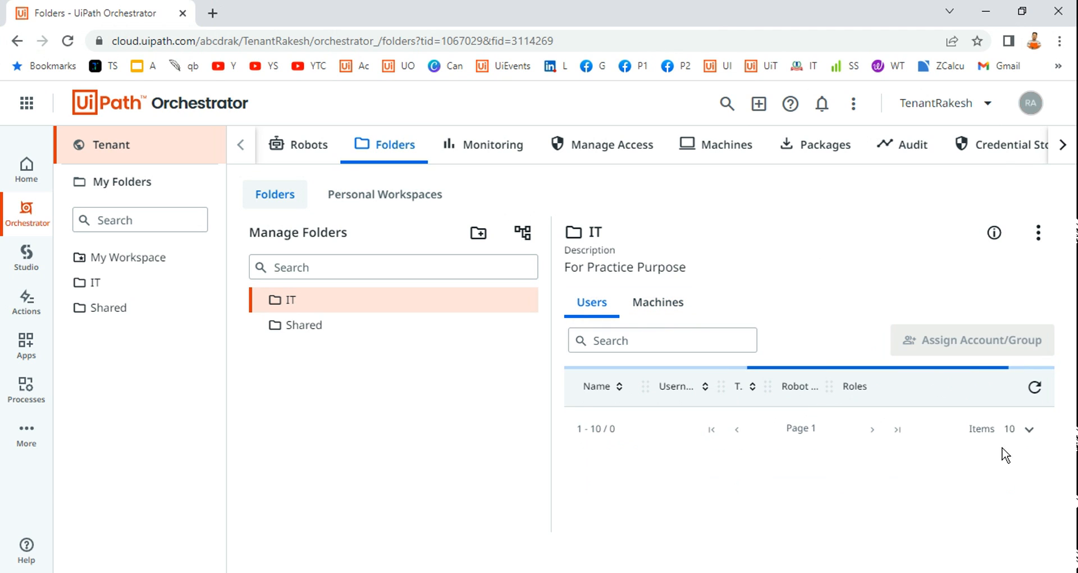
click(1035, 429)
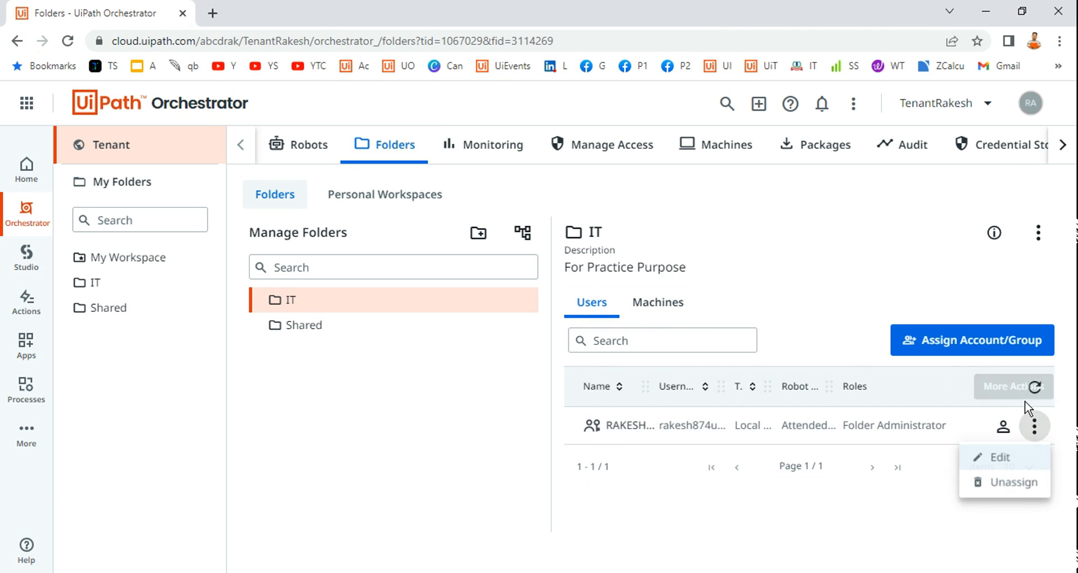
click(997, 456)
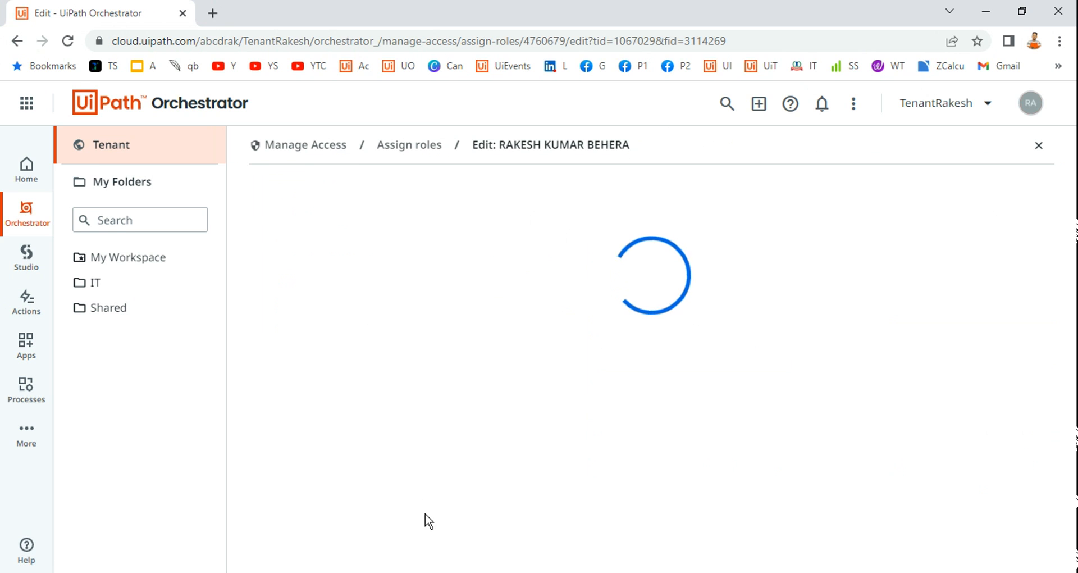
scroll(489, 428, down, 7)
scroll(491, 428, up, 3)
click(694, 560)
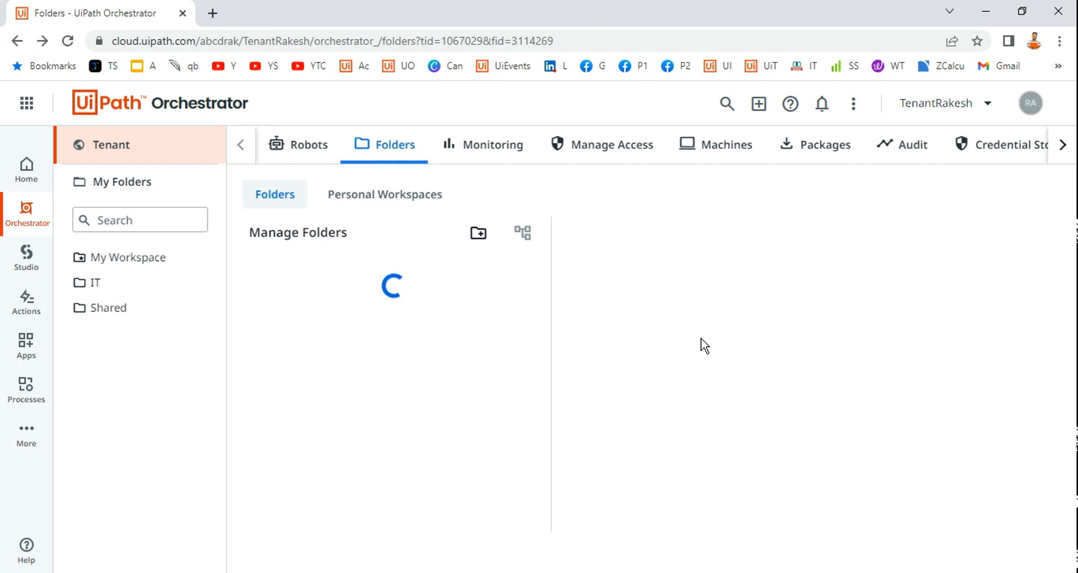
Review the machines assigned to the IT folder and check the robot's connection status in UiPath Assistant.
click(665, 306)
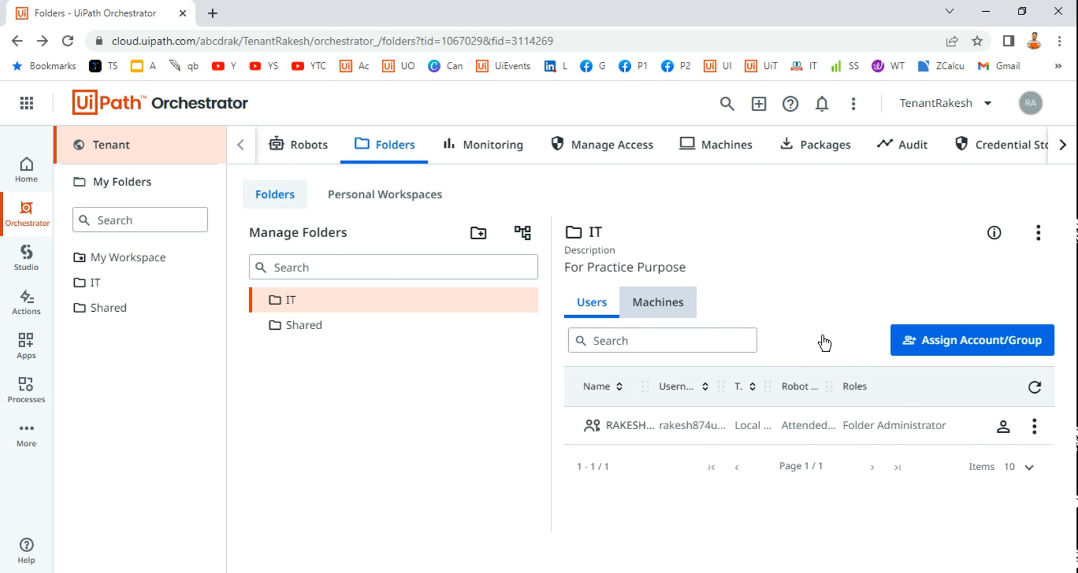
click(979, 369)
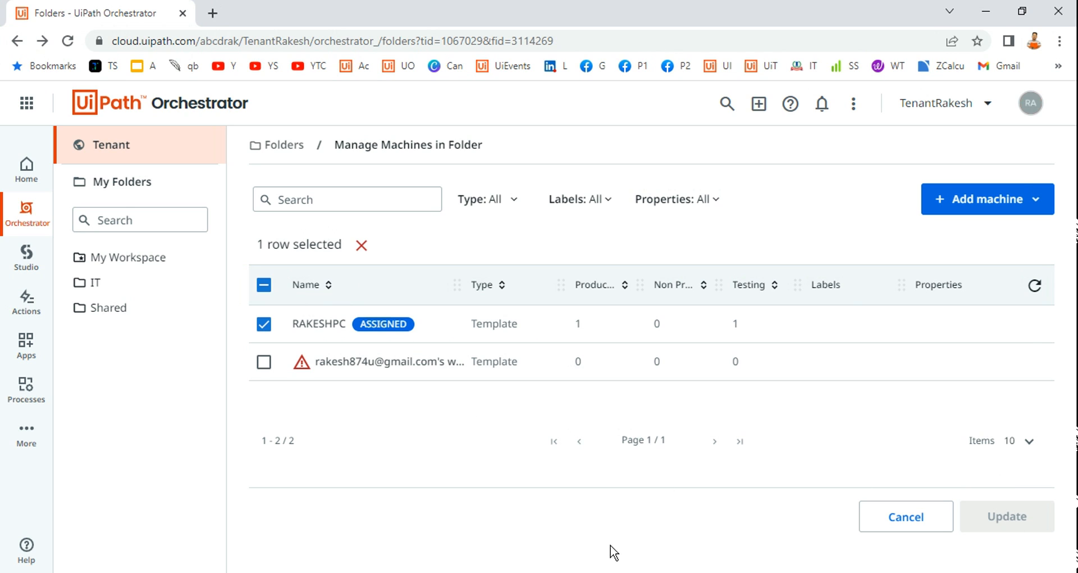
click(664, 571)
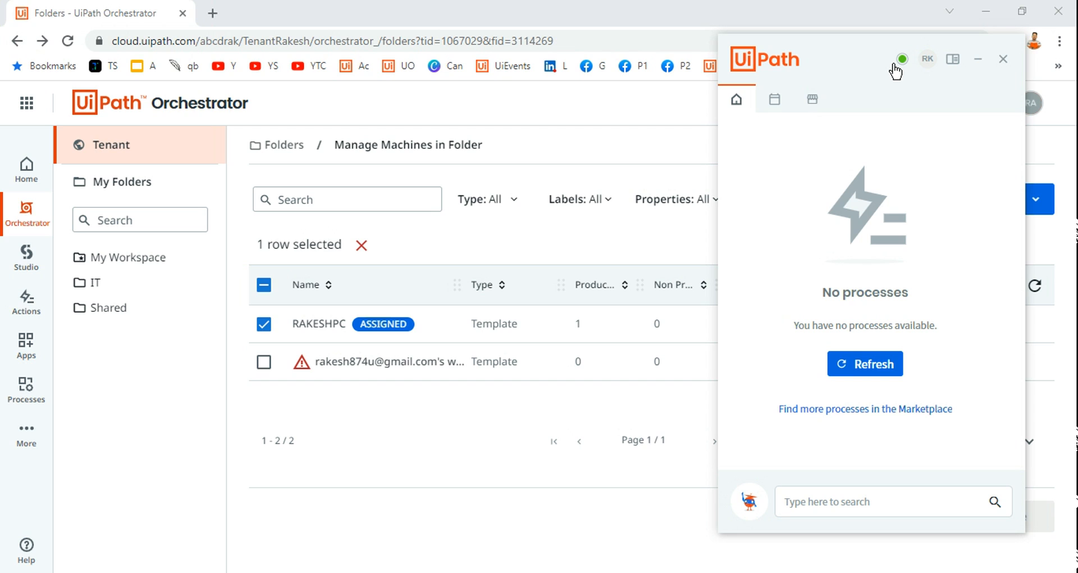
Switch to UiPath Studio, dismiss the welcome dialog and open the recent Blank Process project in the maximized window.
click(415, 486)
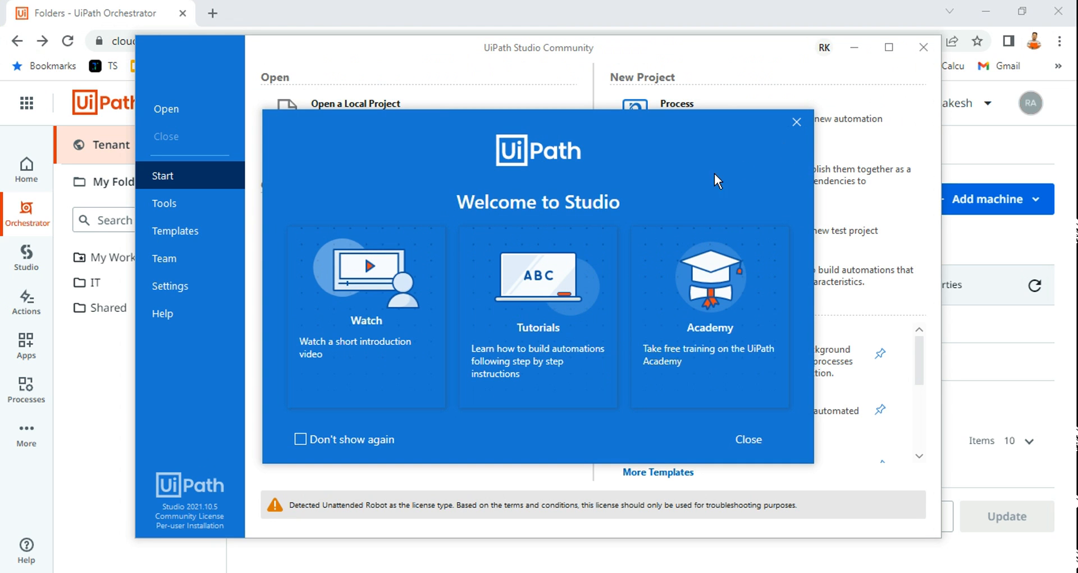
click(797, 123)
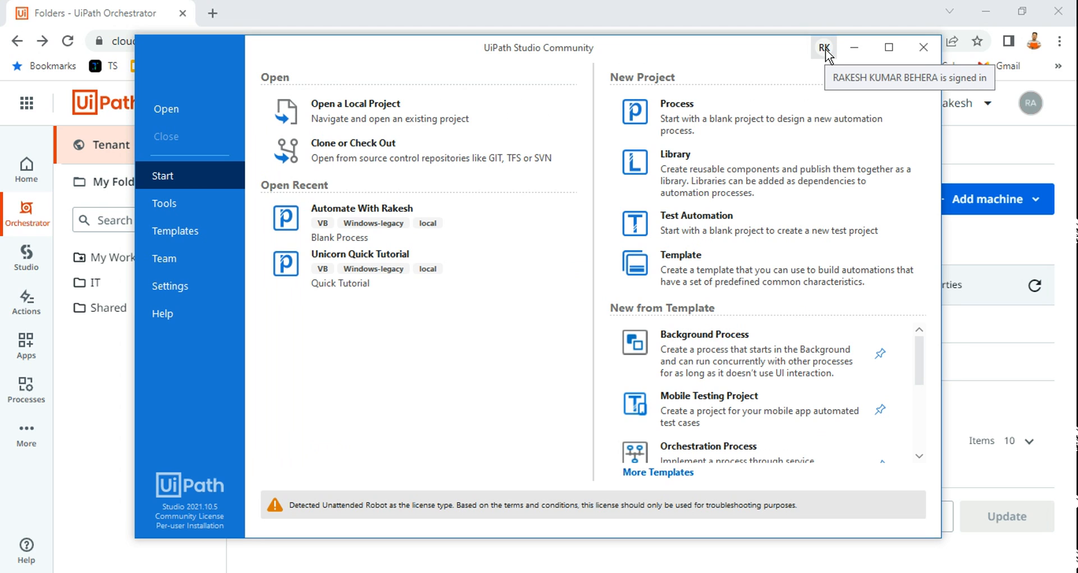
click(889, 47)
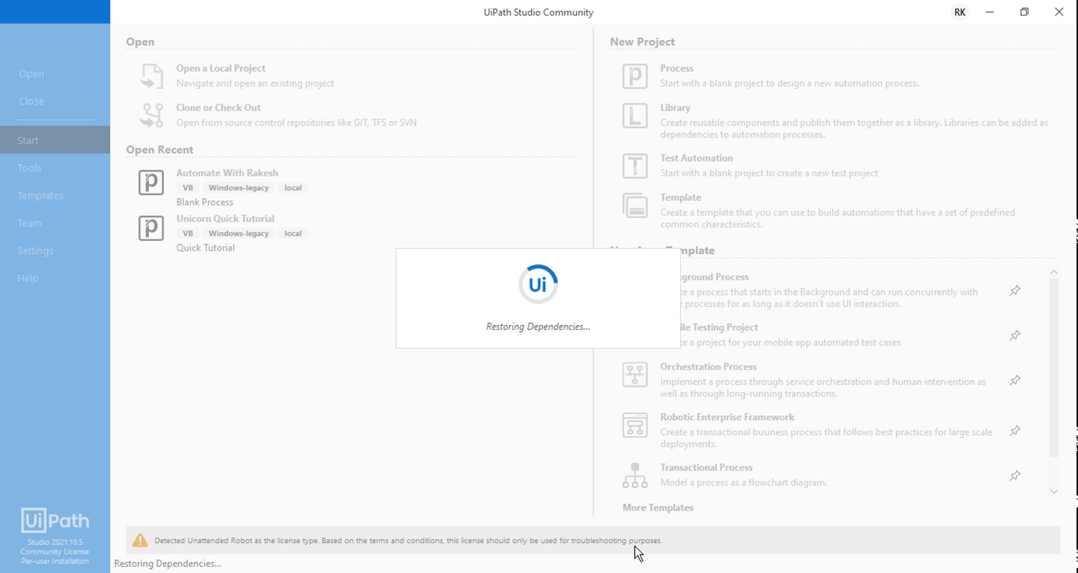
Switch to Orchestrator and UiPath Assistant to check the machine assignment and robot status, and return to UiPath Studio.
mouse_move(483, 572)
click(551, 473)
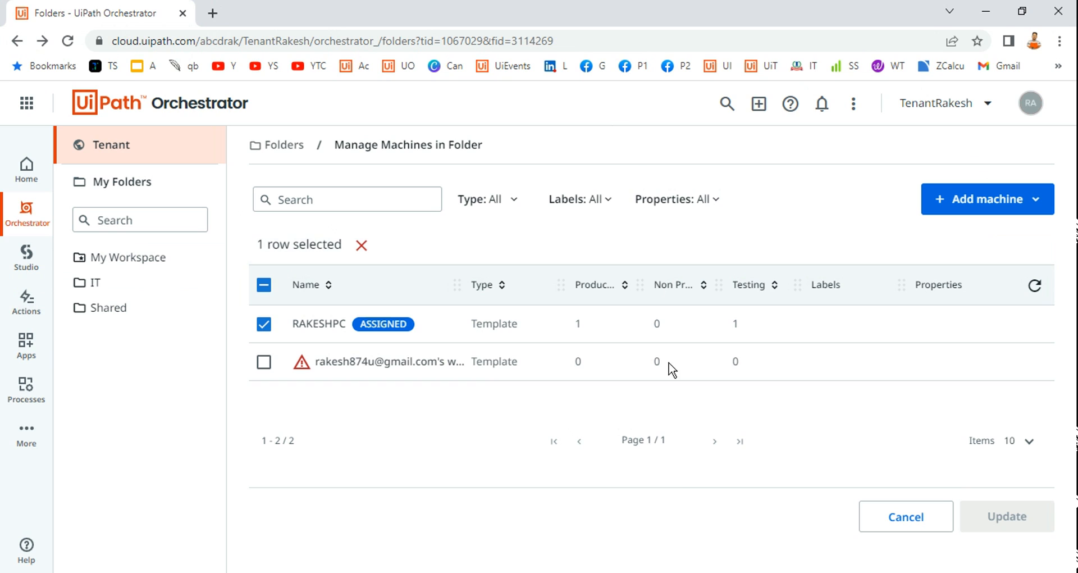
click(674, 572)
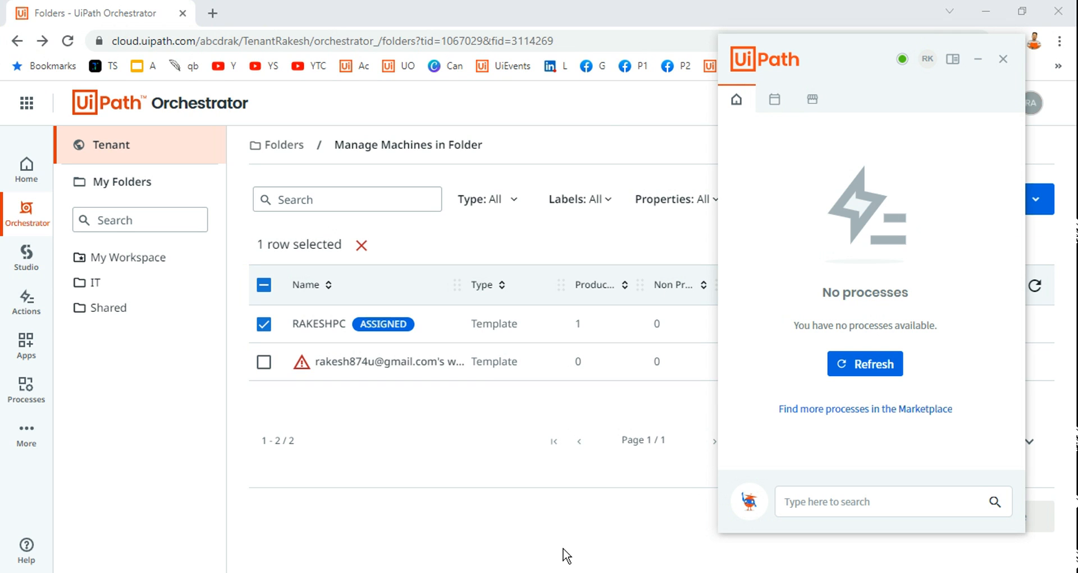
mouse_move(589, 532)
click(584, 510)
drag(833, 54, 836, 75)
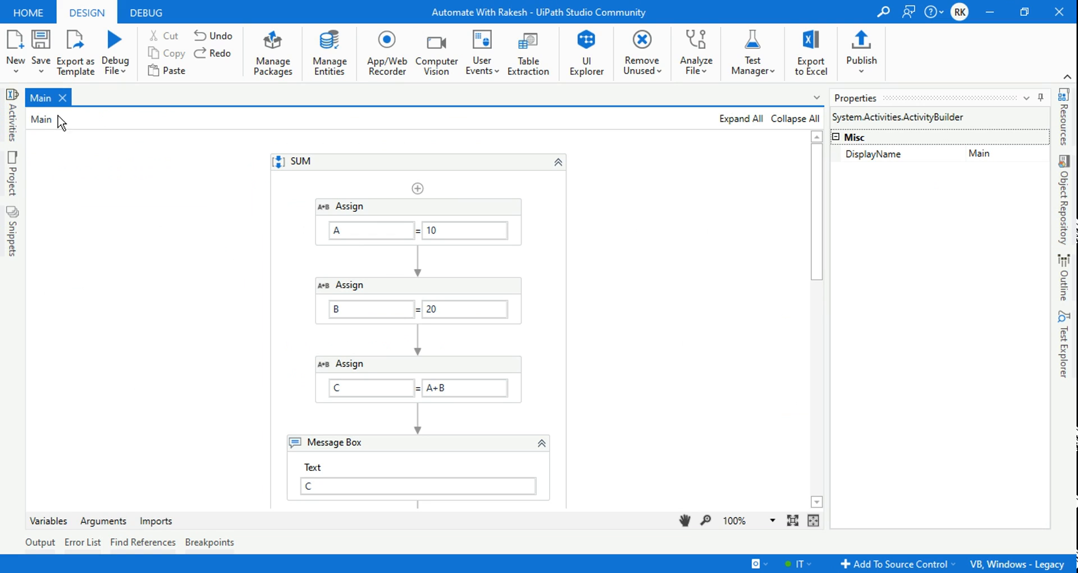
Examine the Assign, Message Box and Log Message activities of the SUM sequence in the Main workflow.
click(432, 166)
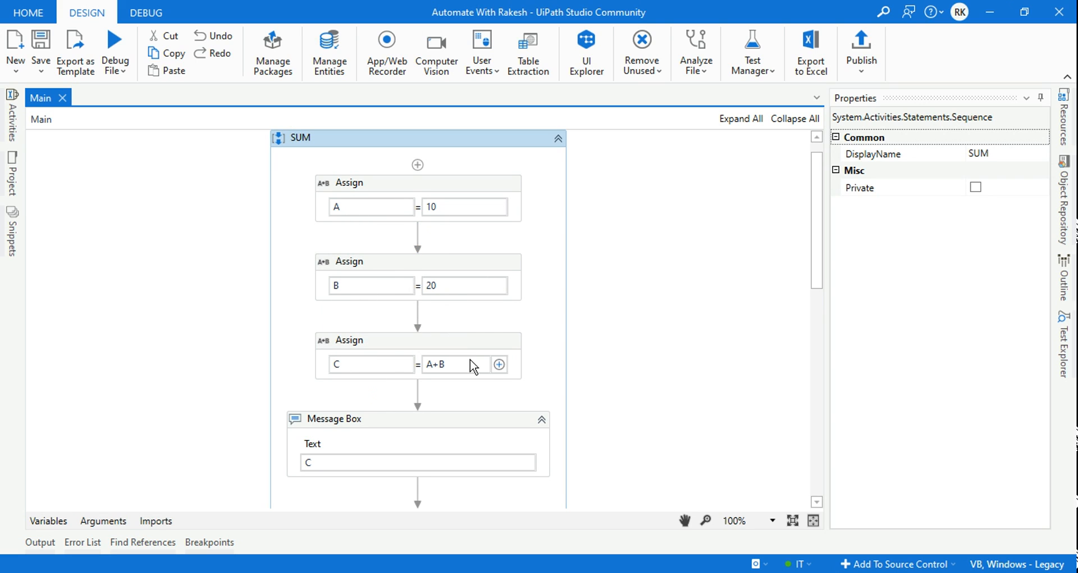
scroll(449, 414, down, 1)
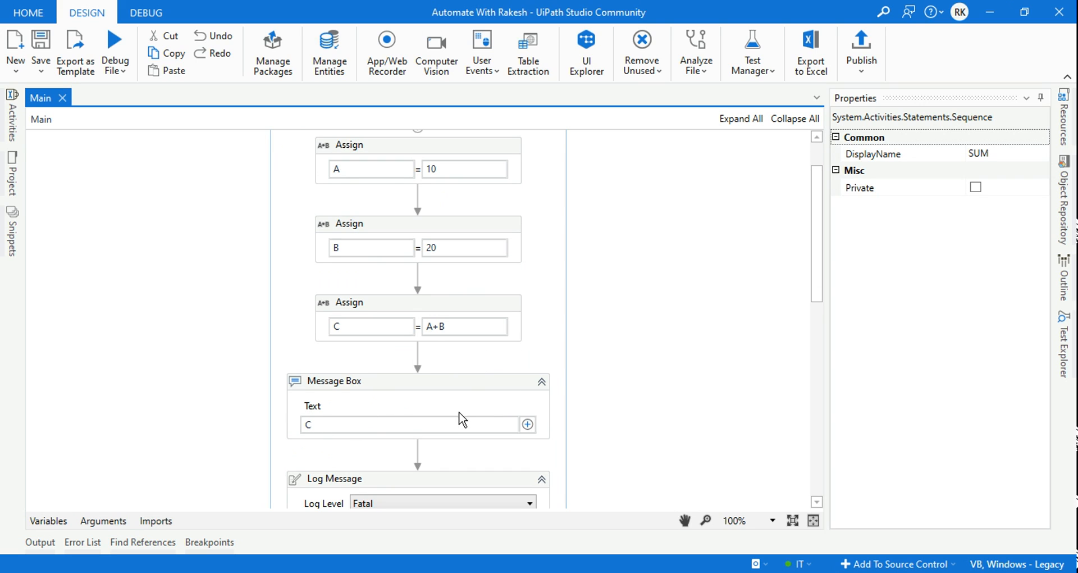
scroll(460, 418, down, 2)
scroll(560, 356, up, 4)
scroll(447, 233, down, 4)
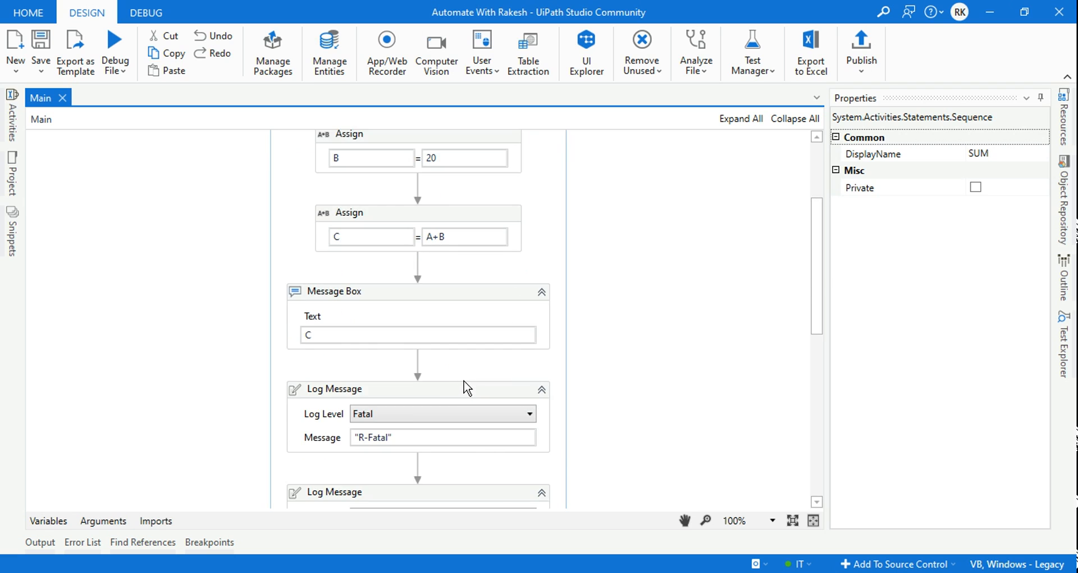
scroll(420, 400, up, 1)
scroll(421, 393, down, 3)
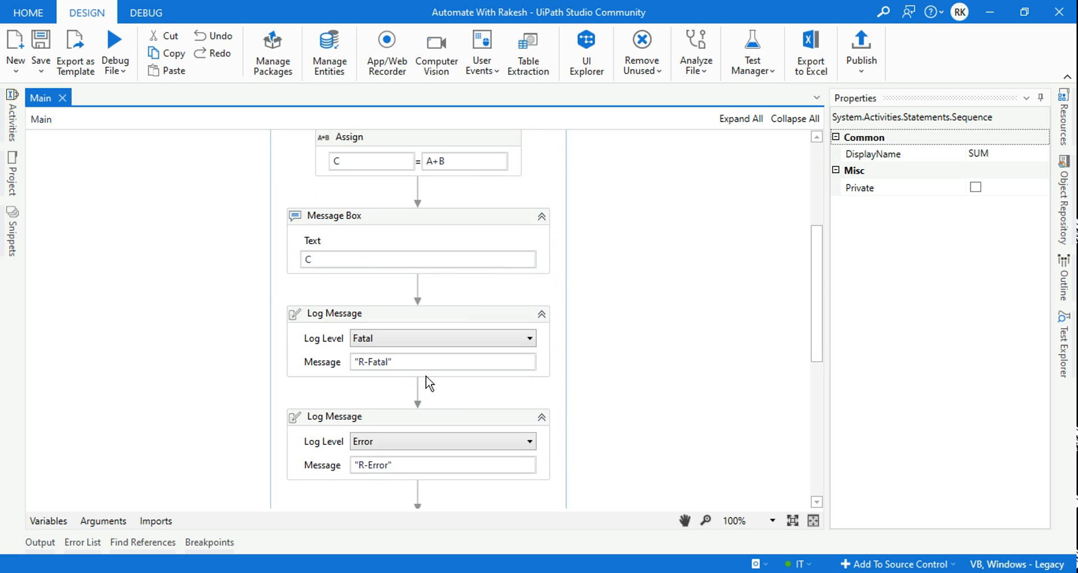
scroll(424, 377, up, 4)
scroll(419, 365, up, 2)
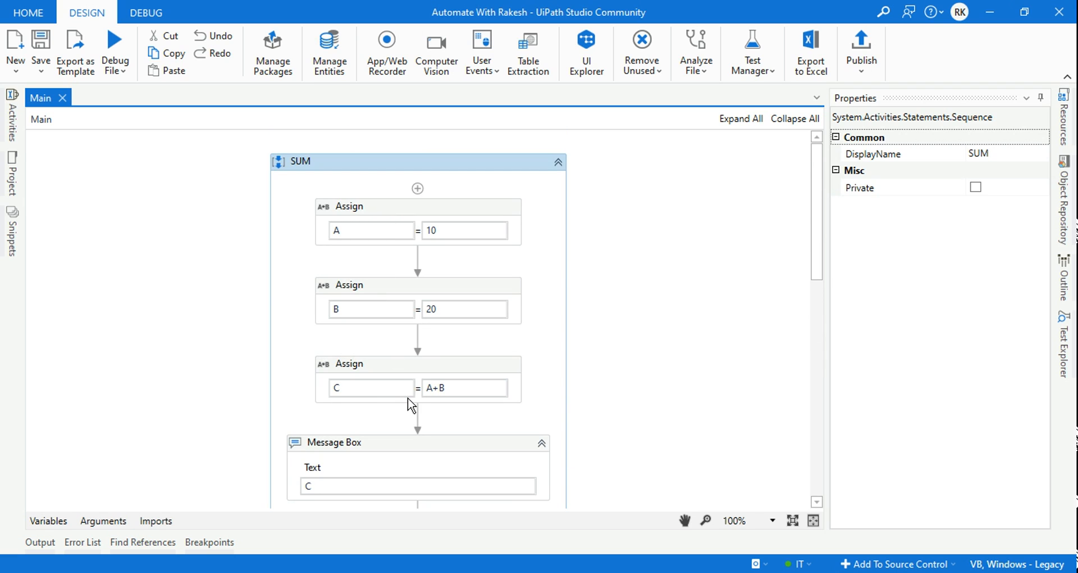
scroll(582, 373, down, 3)
scroll(580, 368, up, 3)
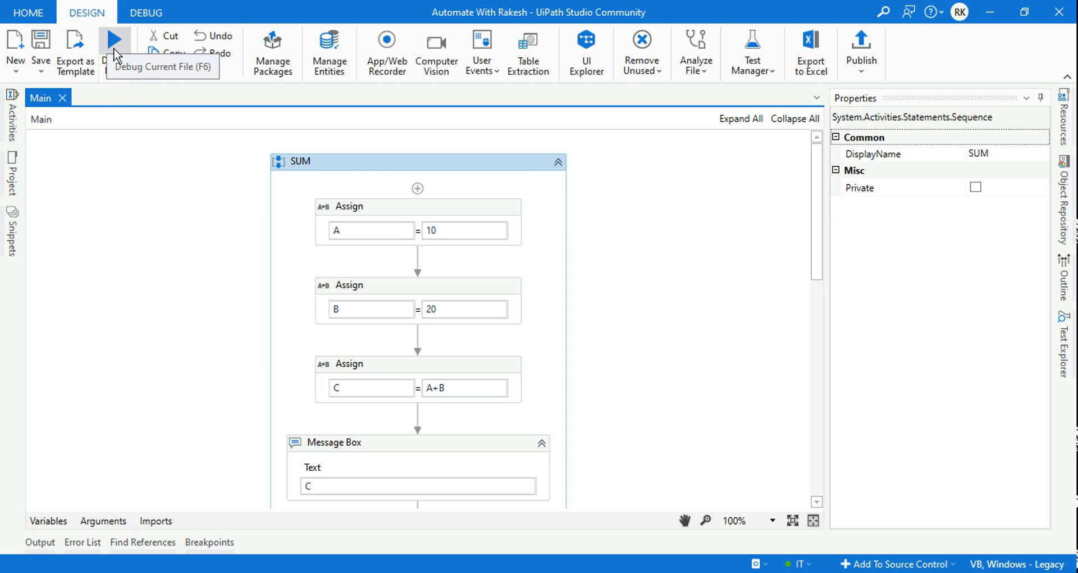
Look through the debug and run options for the workflow and check the robot's status in UiPath Assistant.
click(115, 71)
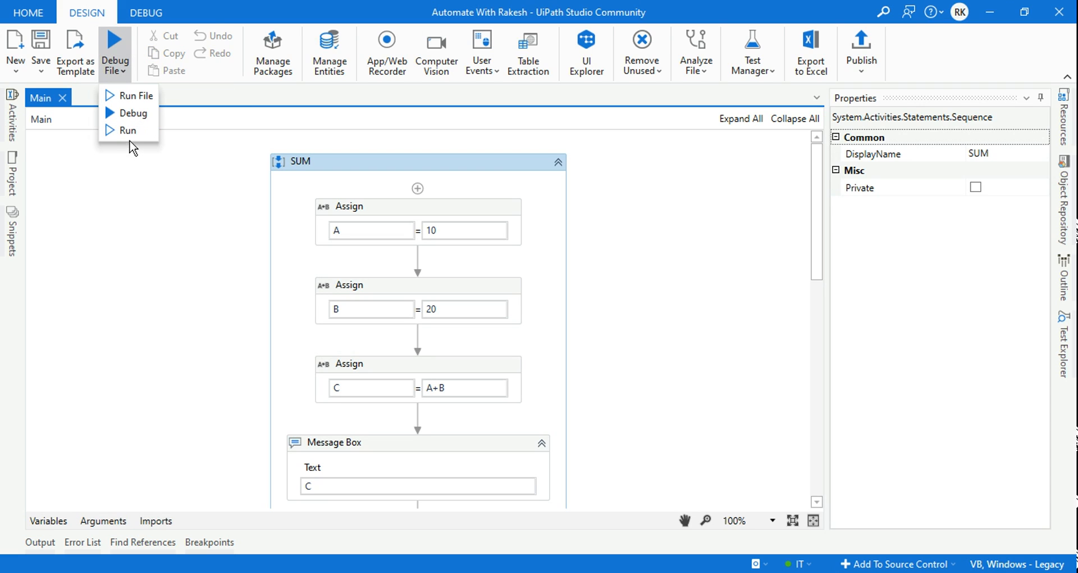
click(682, 395)
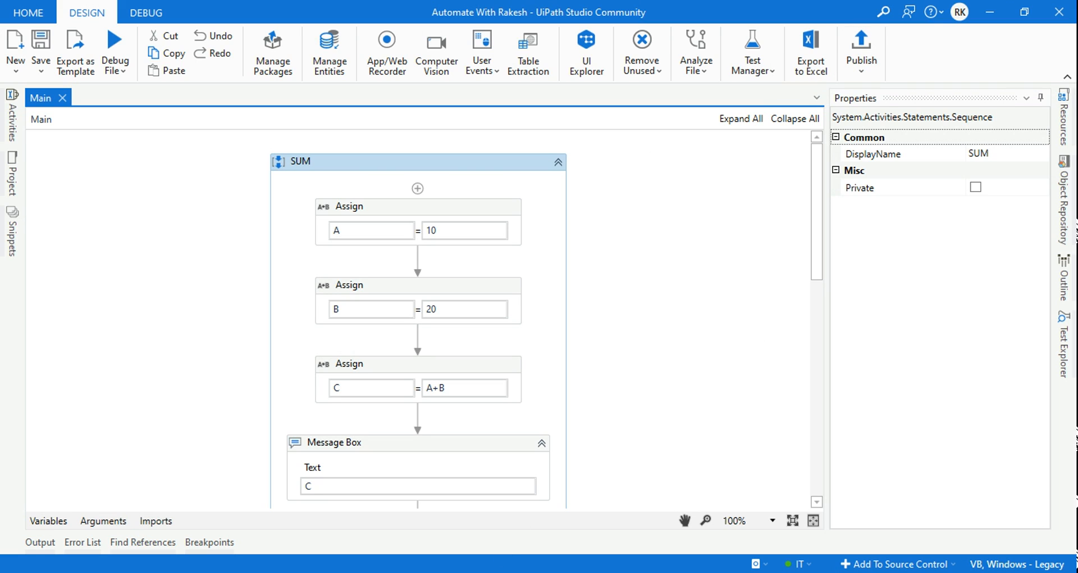
click(758, 572)
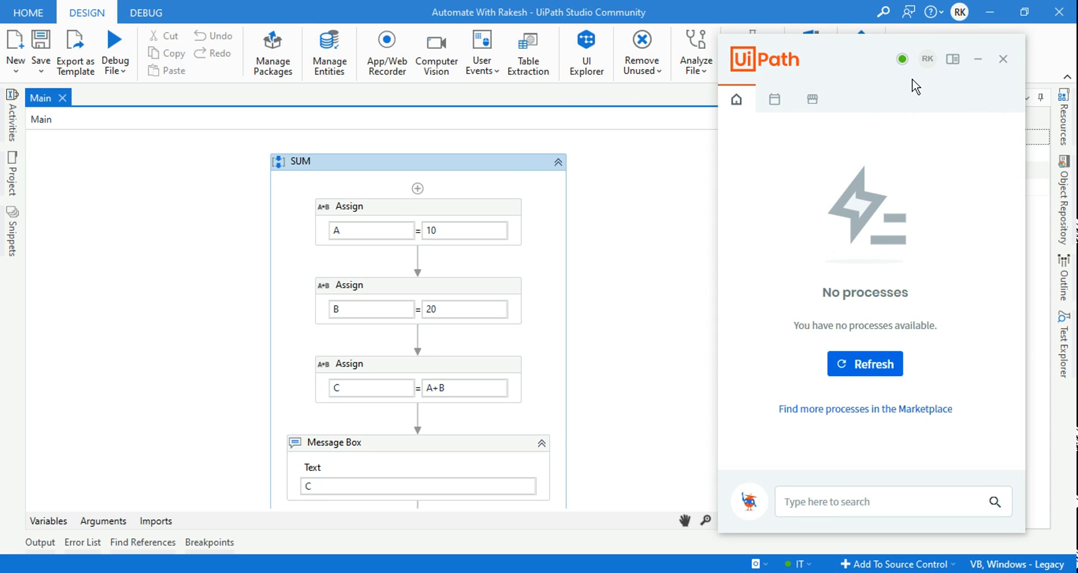
click(660, 259)
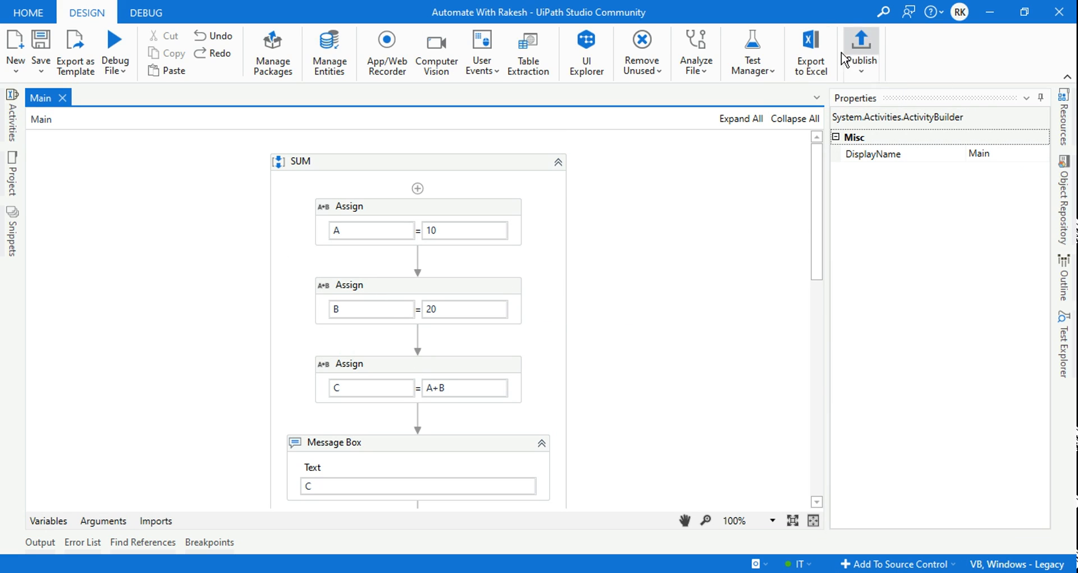
Review the process's package properties and publishing destinations, including Orchestrator Tenant Processes Feed, and close the dialog without publishing.
click(870, 58)
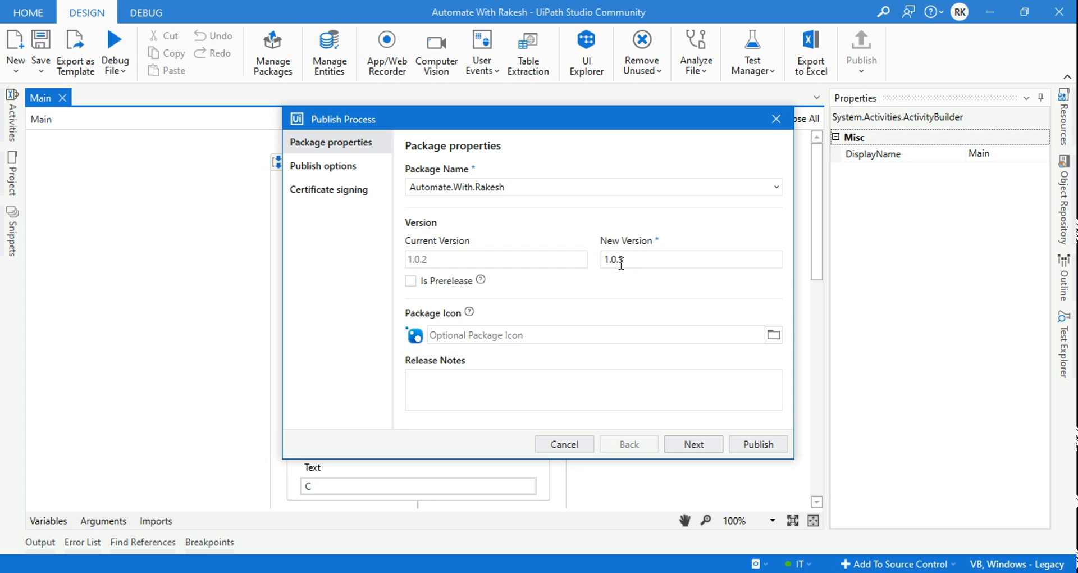
click(696, 446)
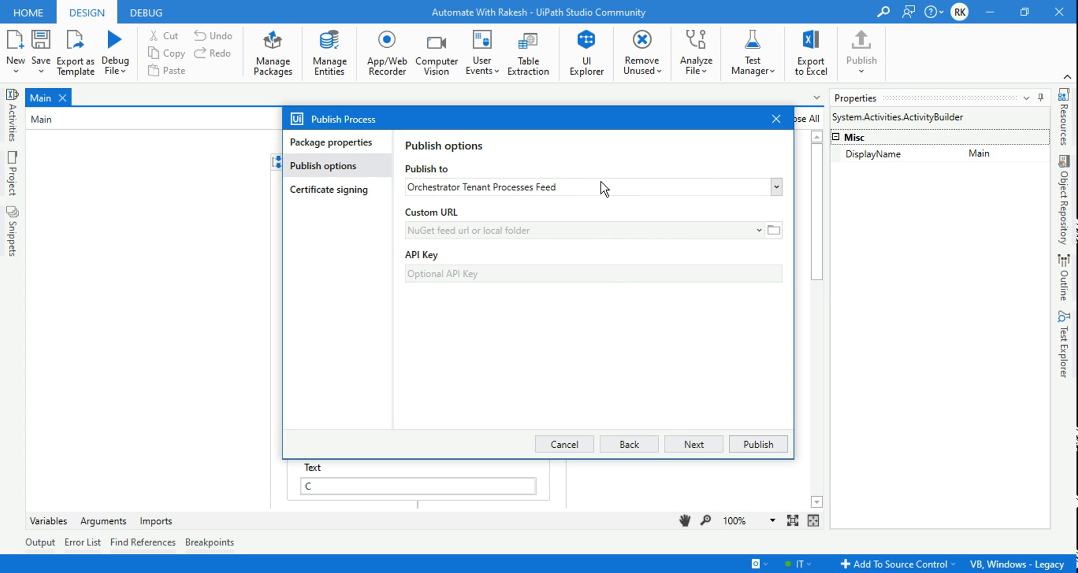
click(776, 189)
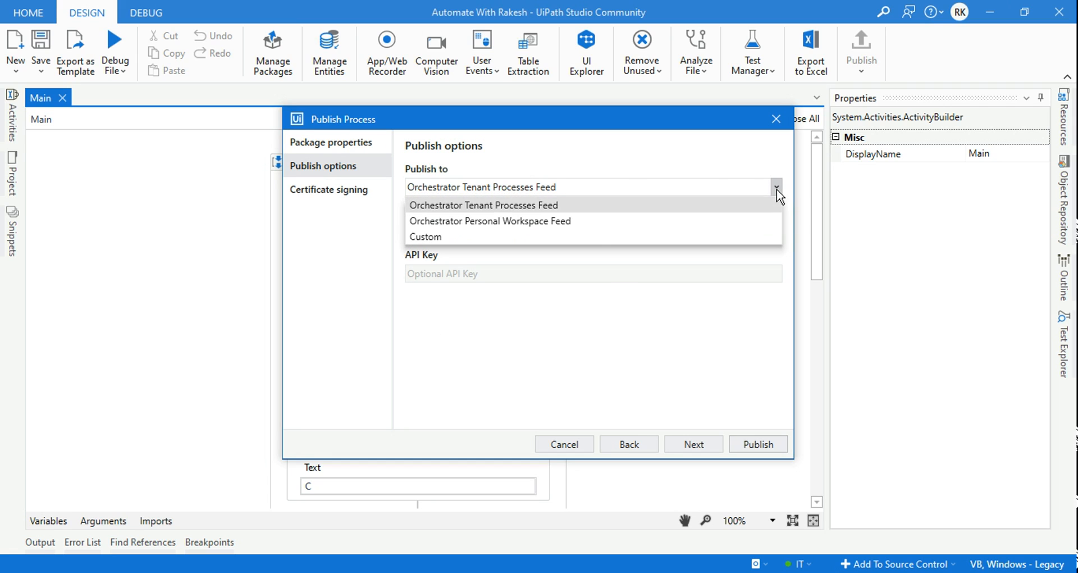
click(590, 206)
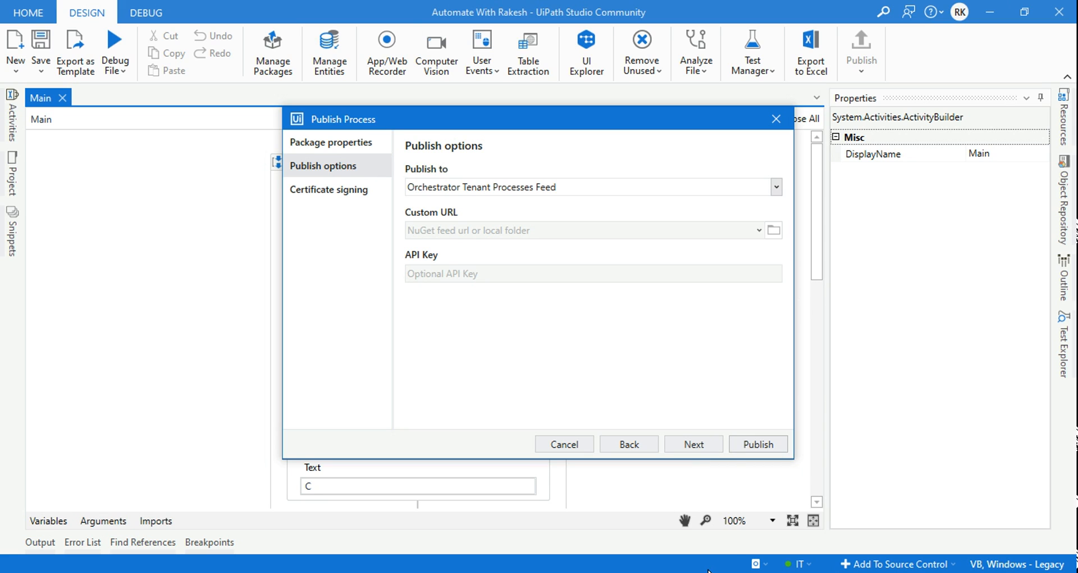
click(785, 125)
Switch to Orchestrator, cancel out of managing the folder's machines and open the IT folder's overview.
mouse_move(792, 567)
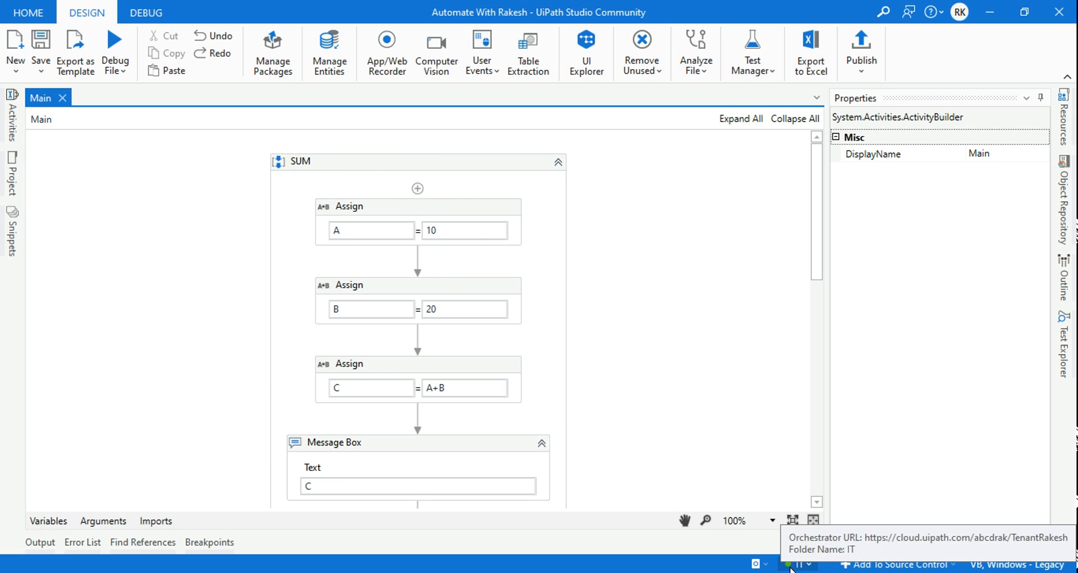
mouse_move(483, 572)
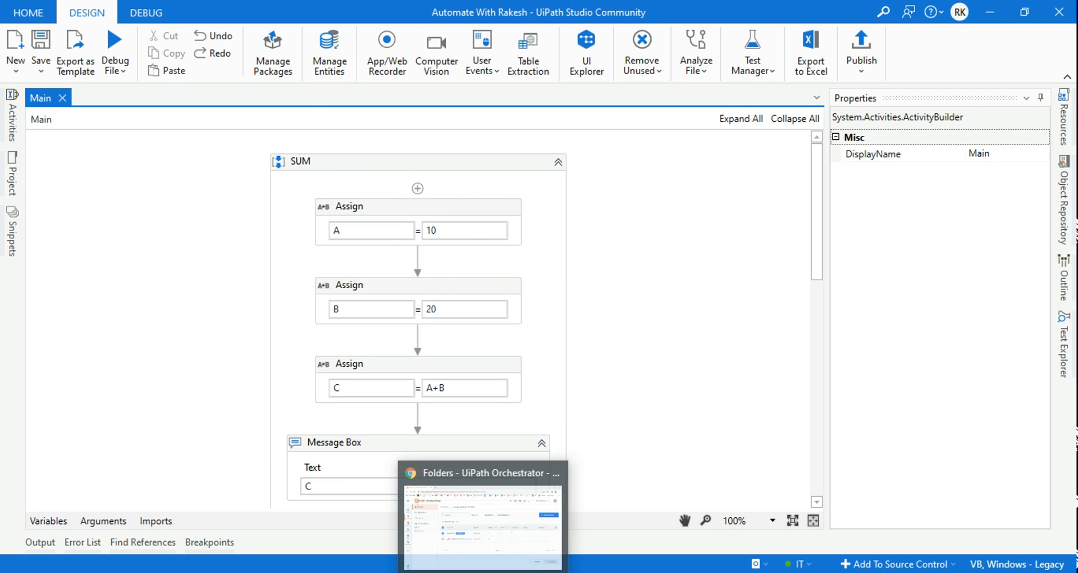
click(473, 516)
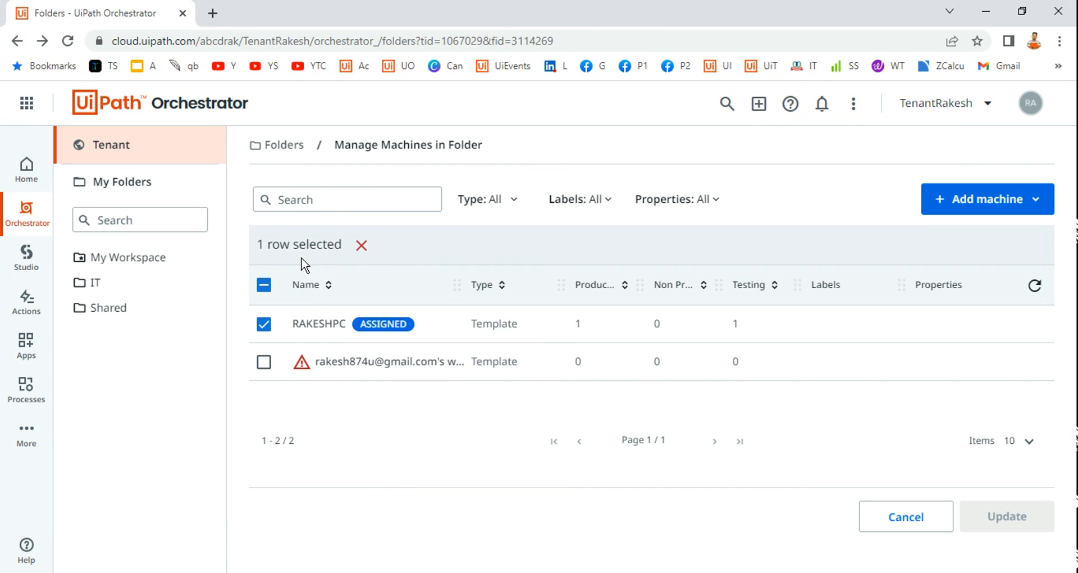
click(91, 285)
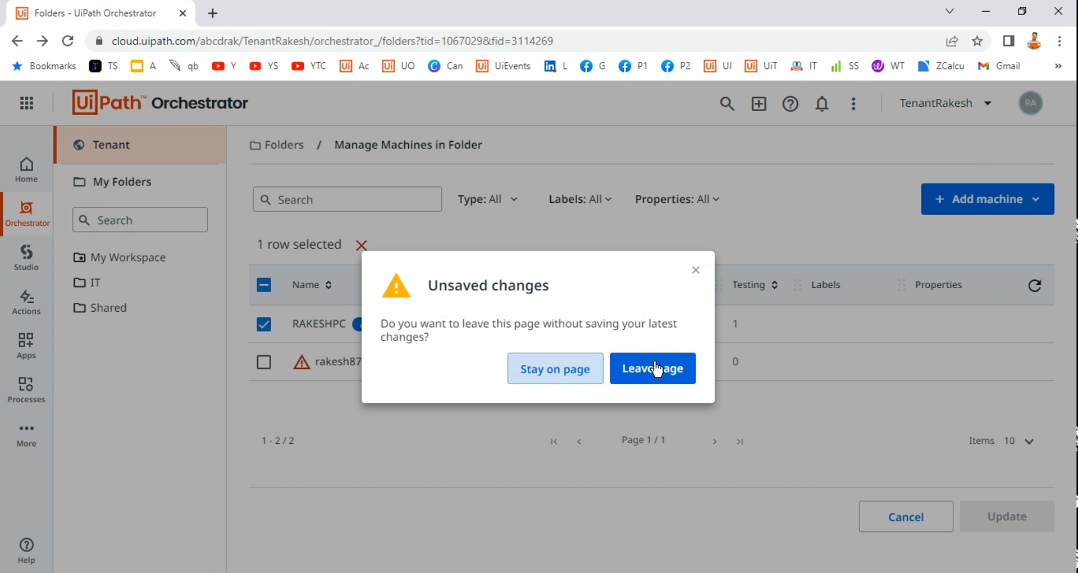
click(696, 270)
click(917, 521)
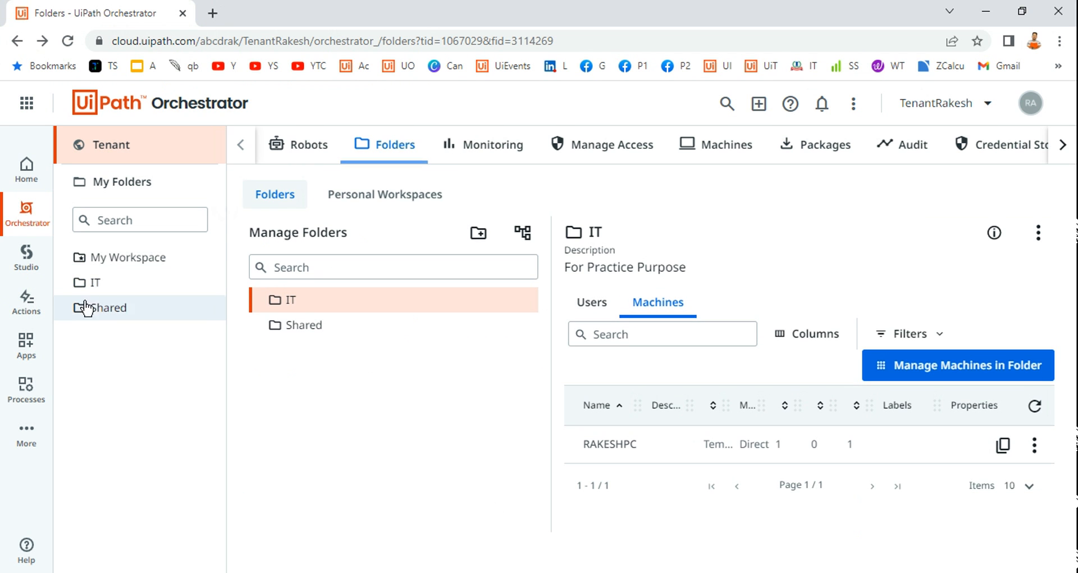
click(101, 289)
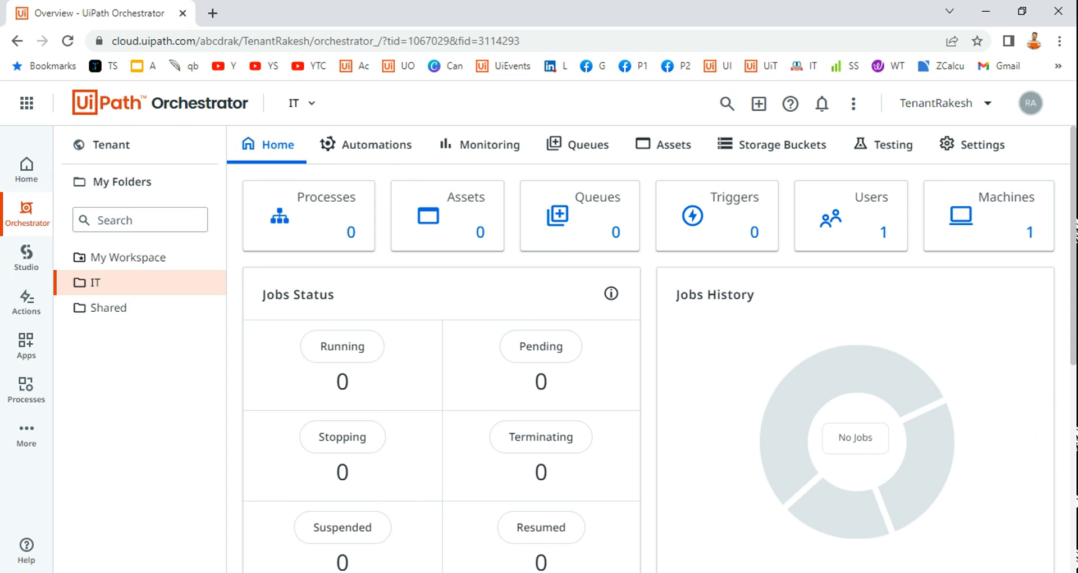
Switch to UiPath Studio and select IT as the active Orchestrator folder.
key(alt+Tab)
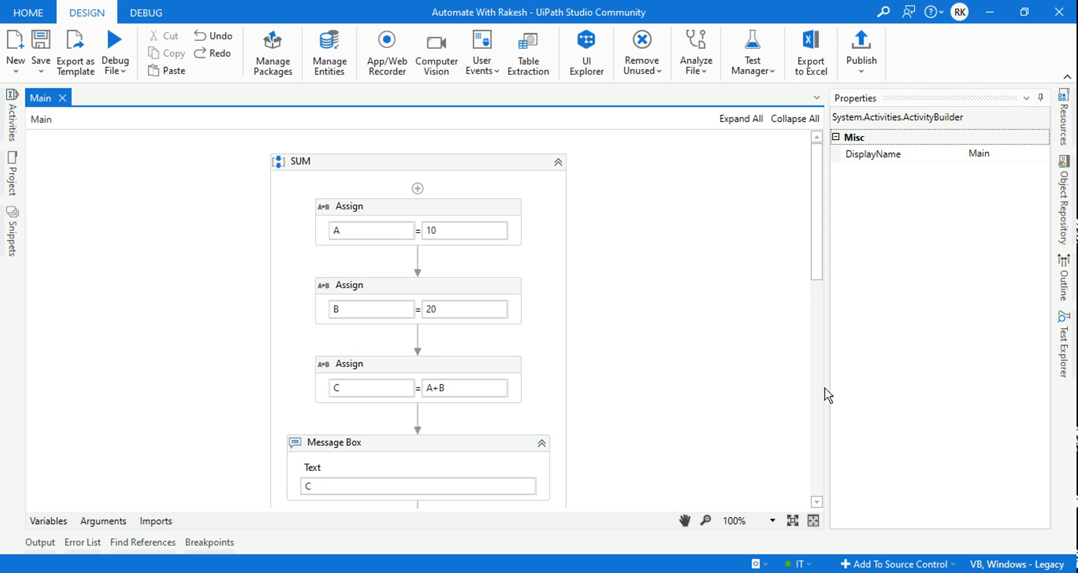
click(809, 565)
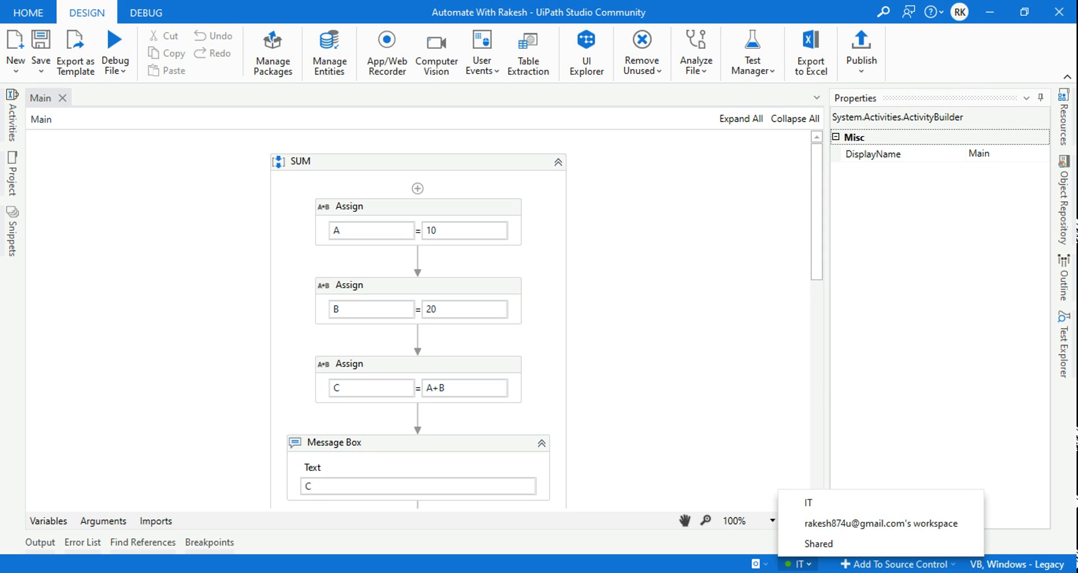
click(820, 510)
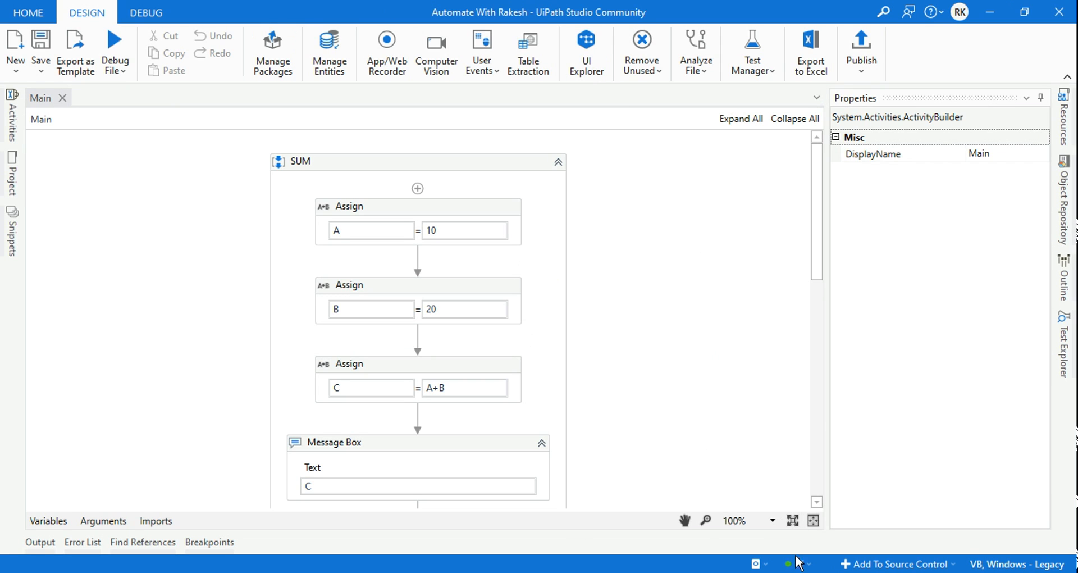
Publish the project as package Automate.With.Rakesh version 1.0.3 to the Orchestrator Tenant Processes Feed, without a signing certificate.
click(863, 58)
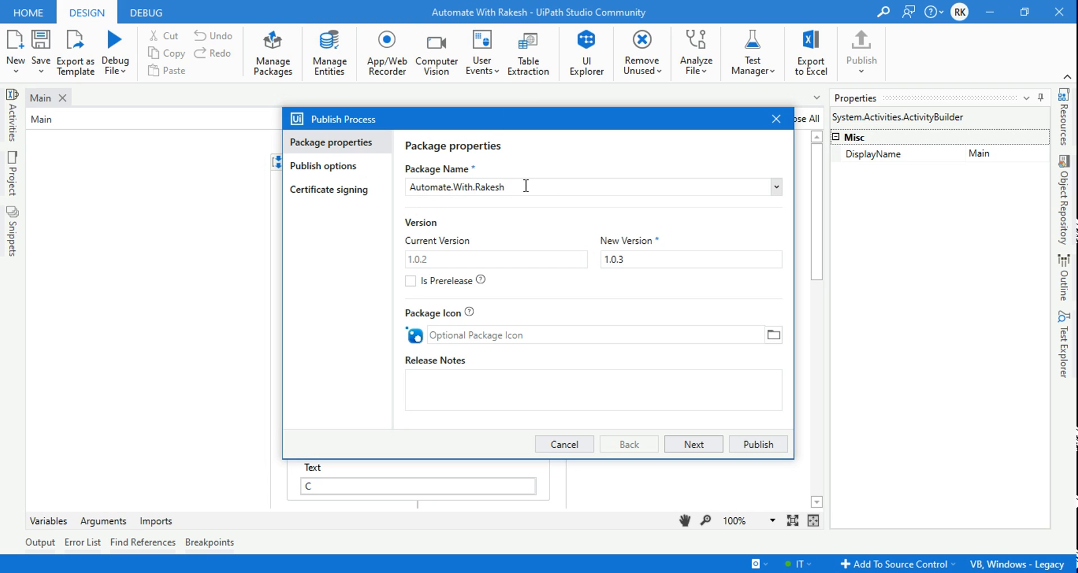
click(696, 443)
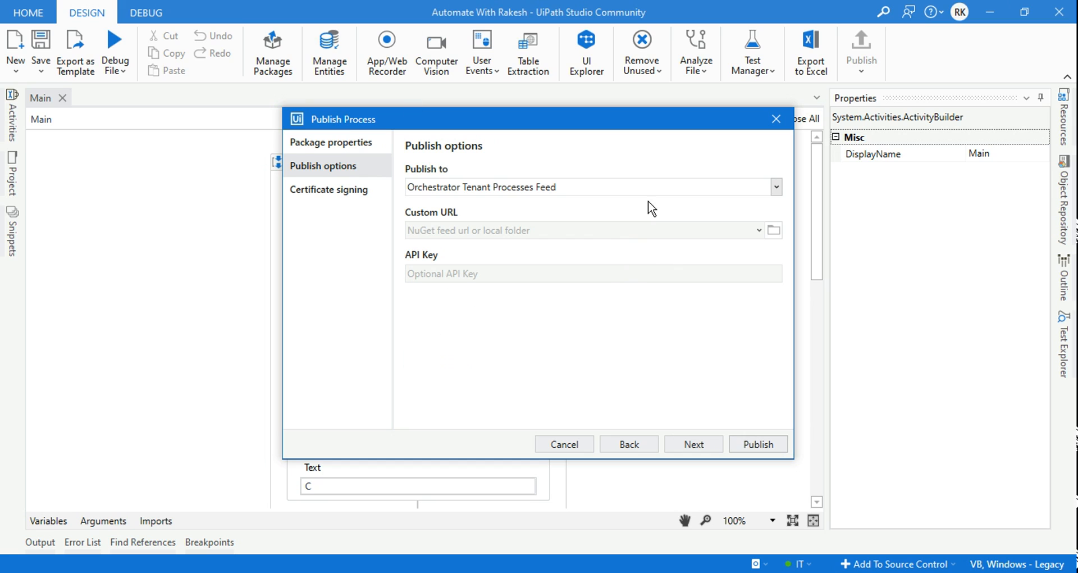
click(702, 443)
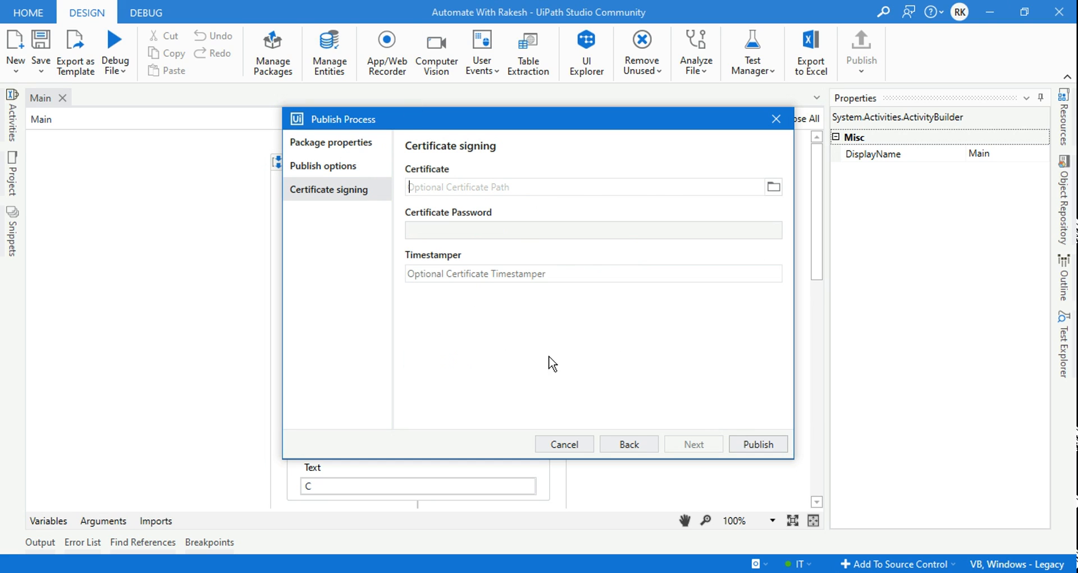
click(758, 444)
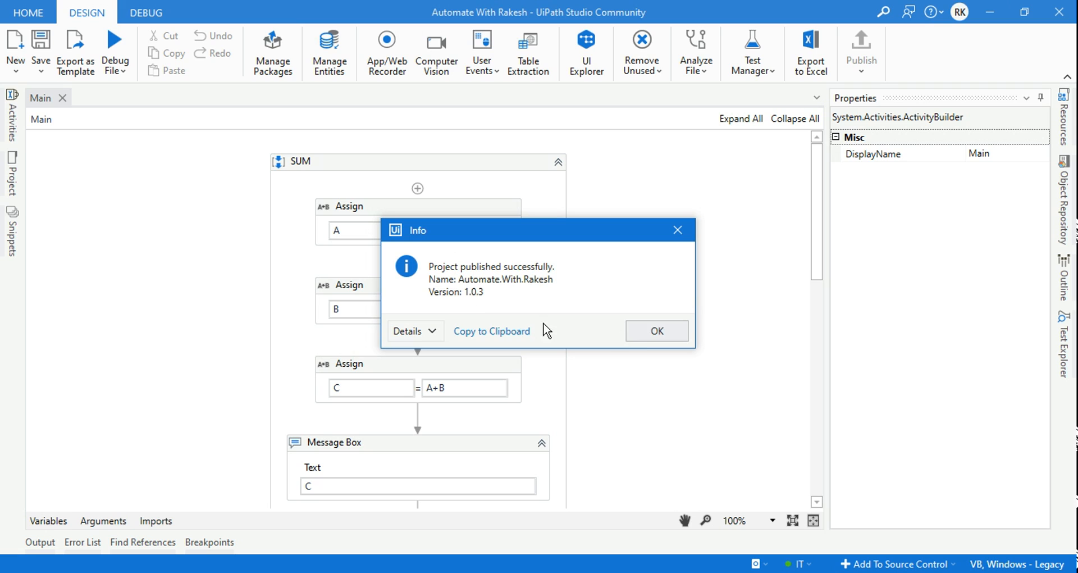
click(657, 331)
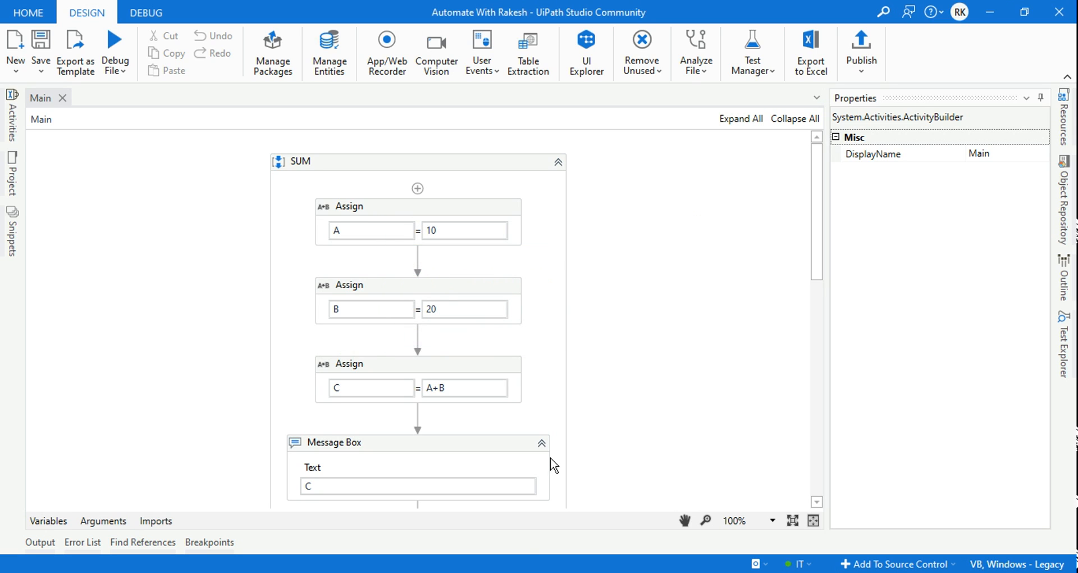
Switch to Orchestrator and check the versions of the Automate.With.Rakesh package among the tenant's packages.
click(501, 571)
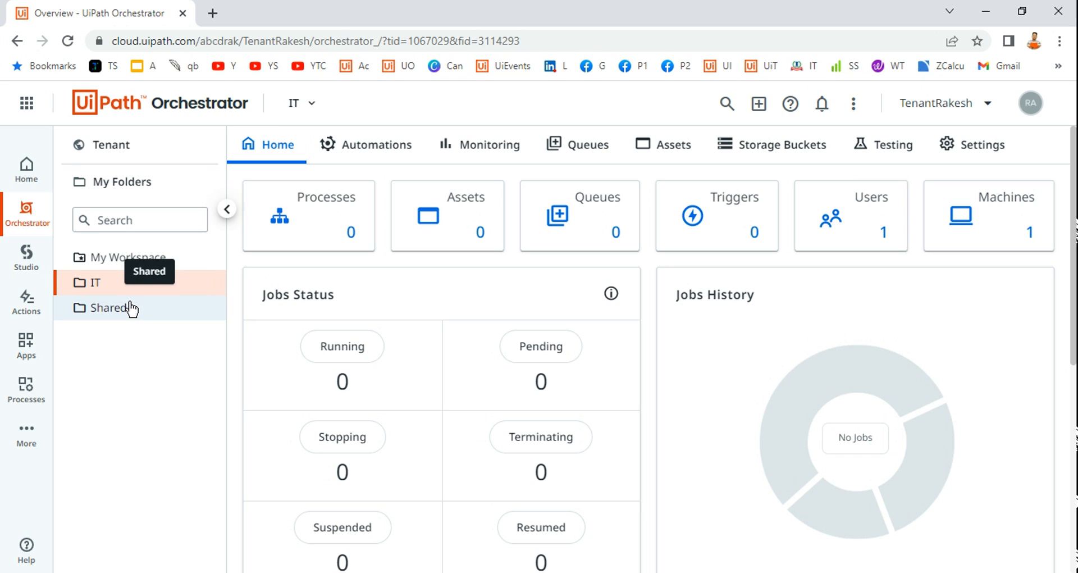
click(123, 156)
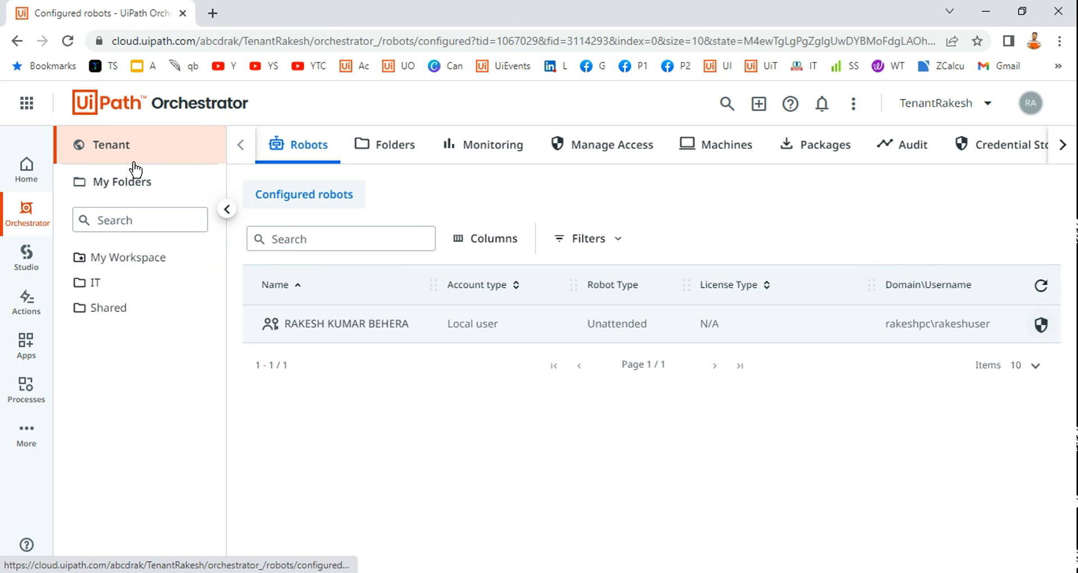
click(830, 152)
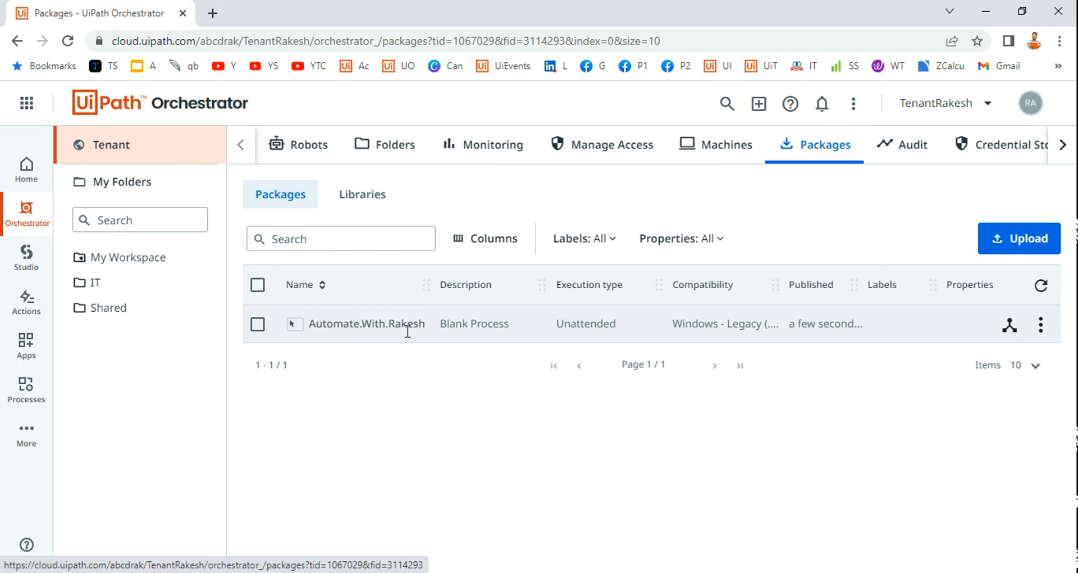
click(1041, 326)
click(991, 365)
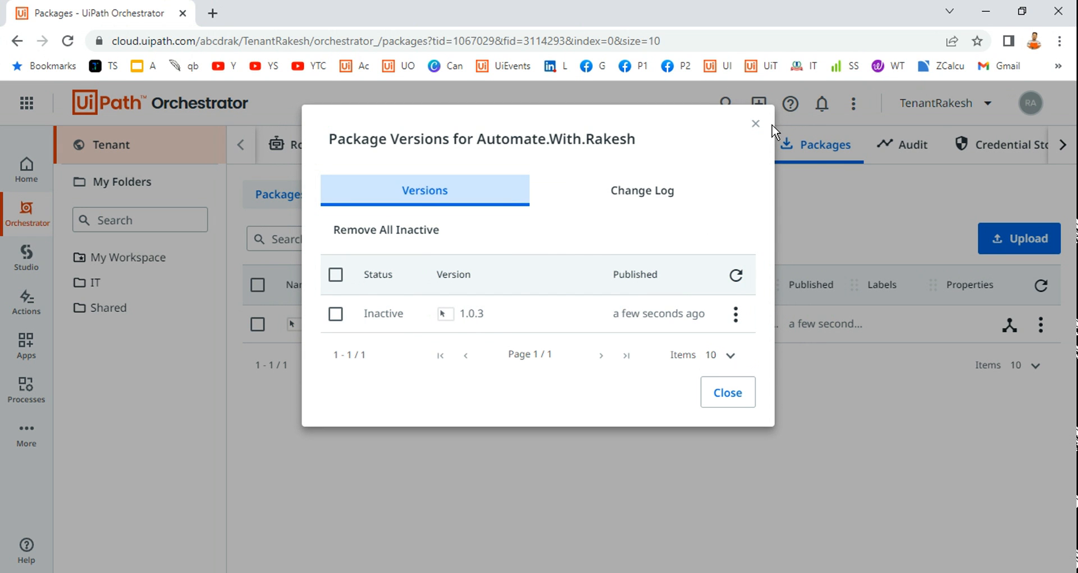
click(756, 124)
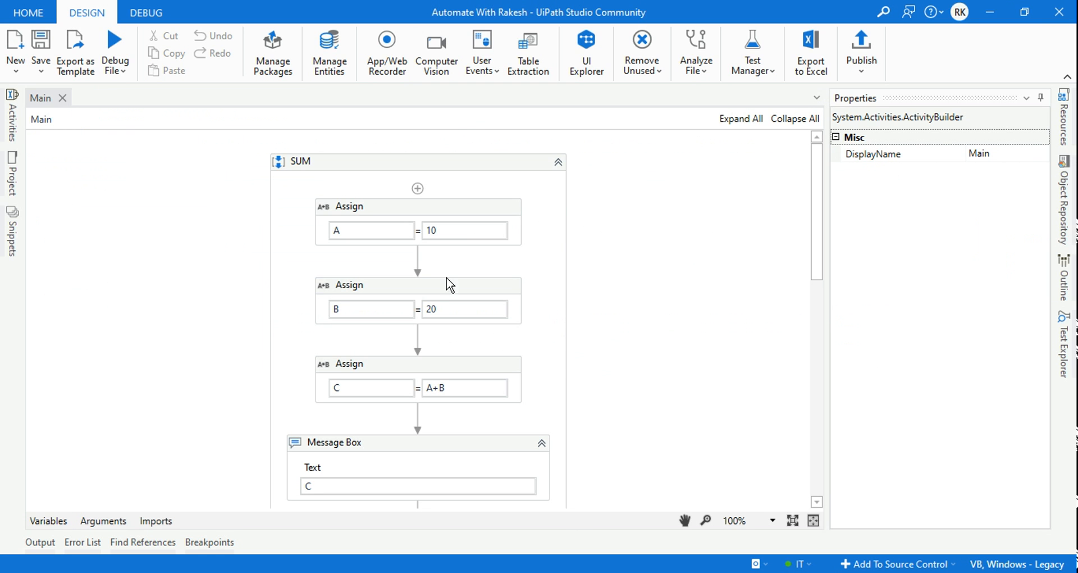
Minimize Studio and check UiPath Assistant for available processes.
click(990, 12)
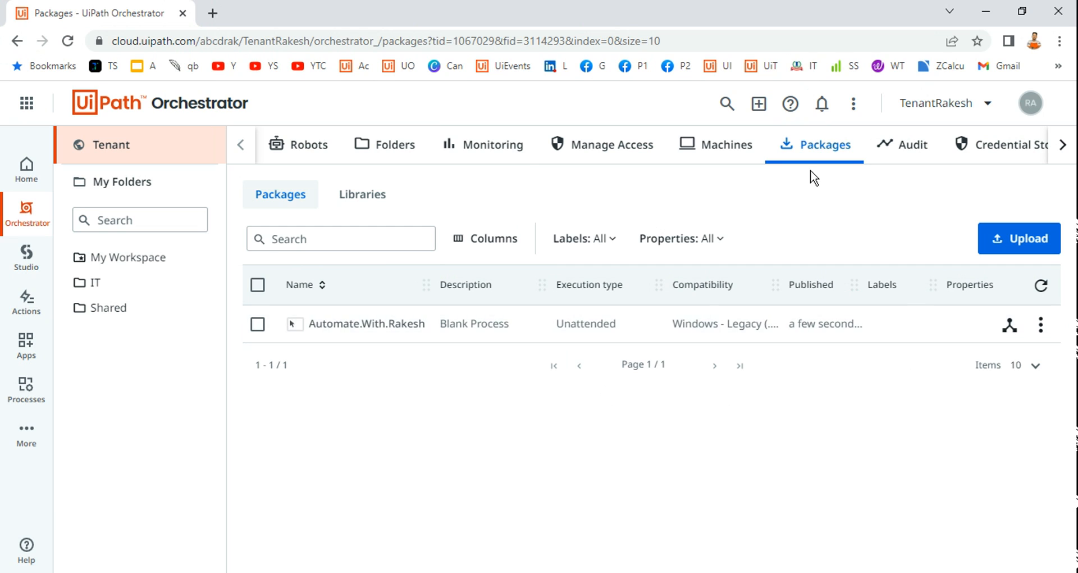
click(831, 572)
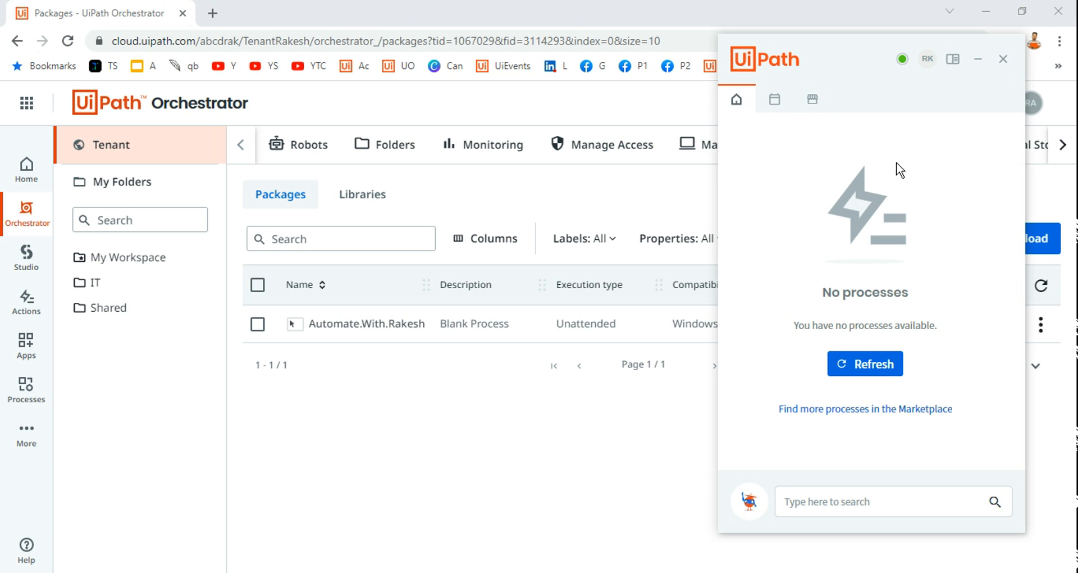
triple_click(836, 299)
click(504, 458)
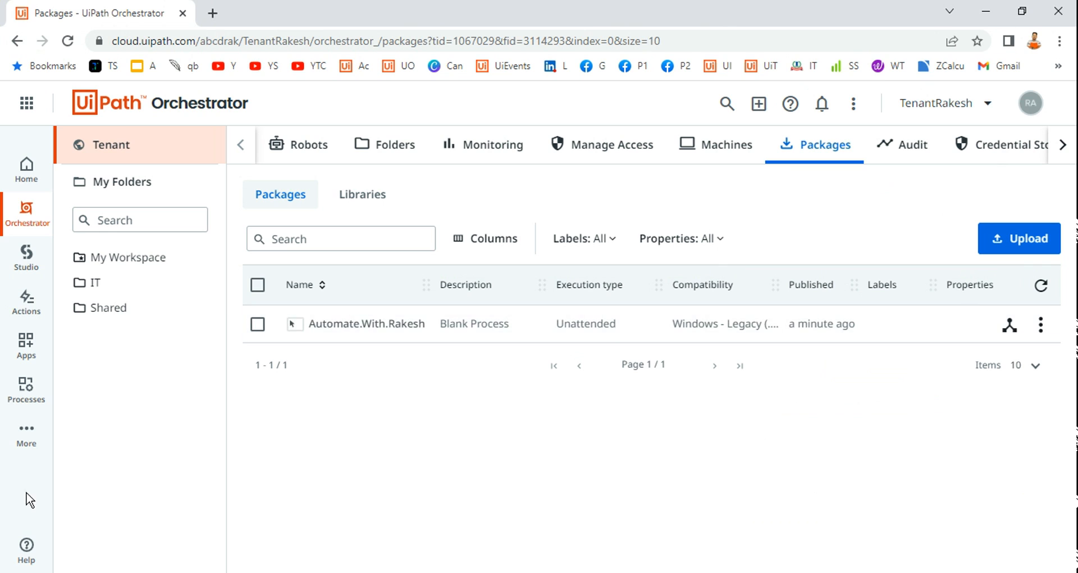
Start adding a process to the IT folder from package Automate.With.Rakesh, version 1.0.3, with Main.xaml as the entry point.
click(97, 287)
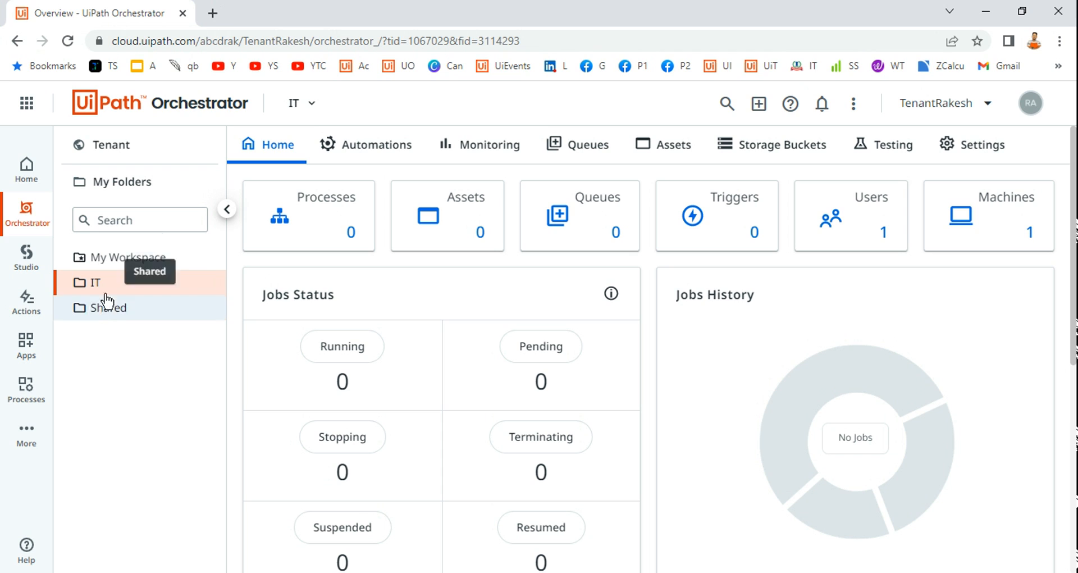
click(322, 241)
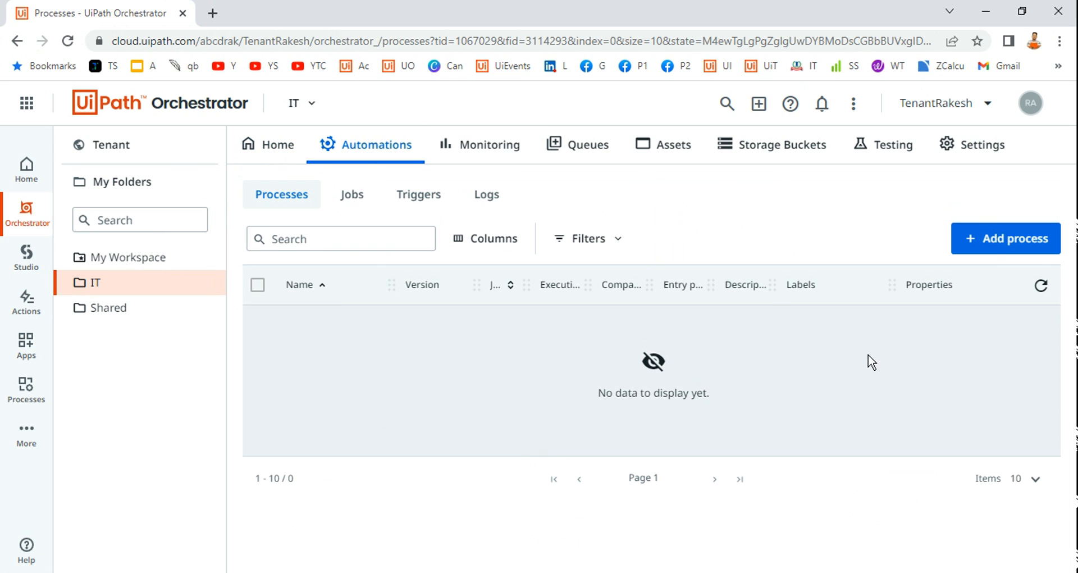
click(1002, 251)
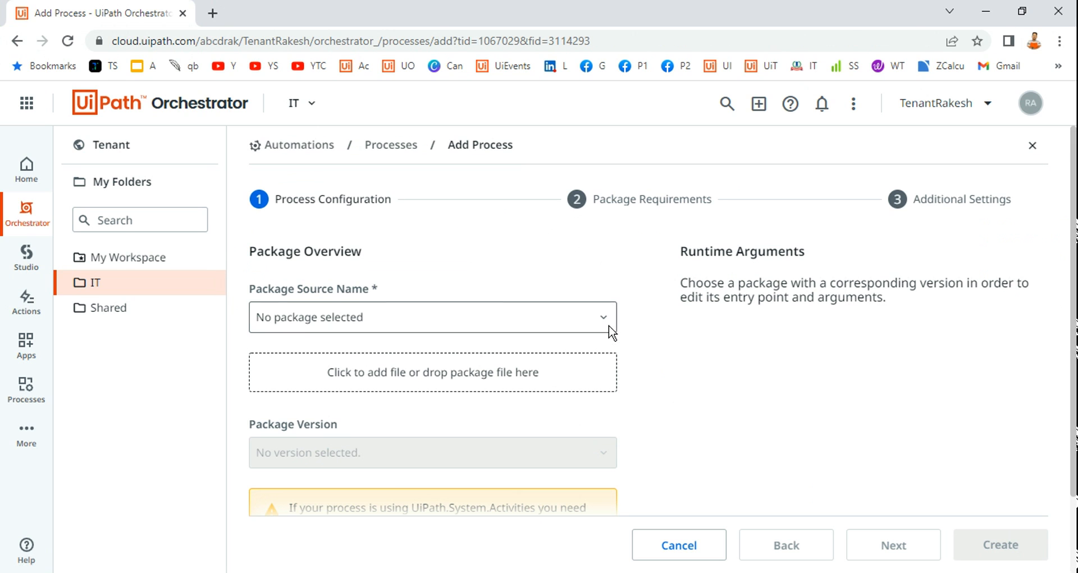
click(539, 323)
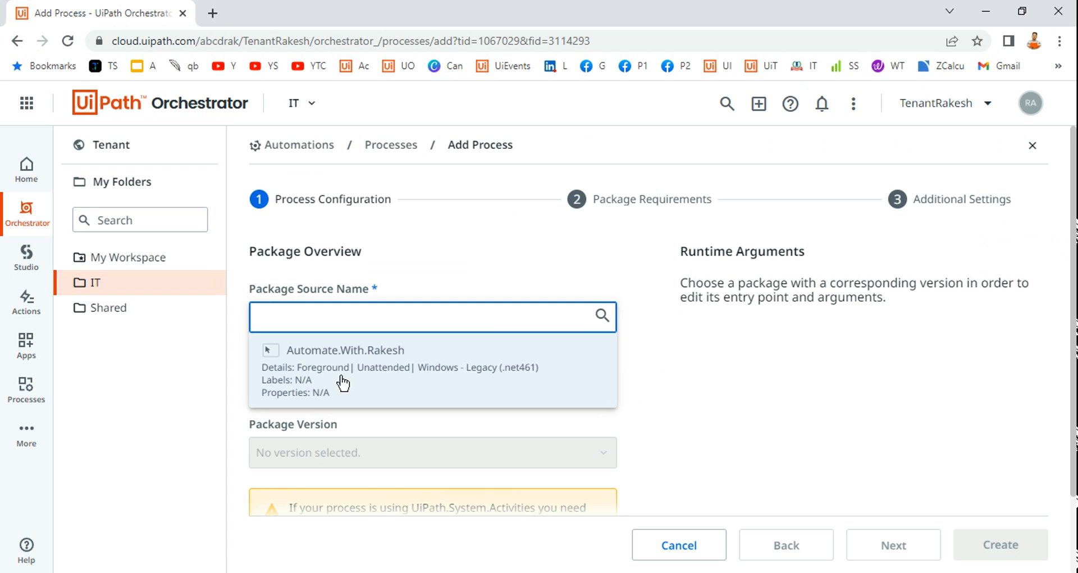
click(358, 364)
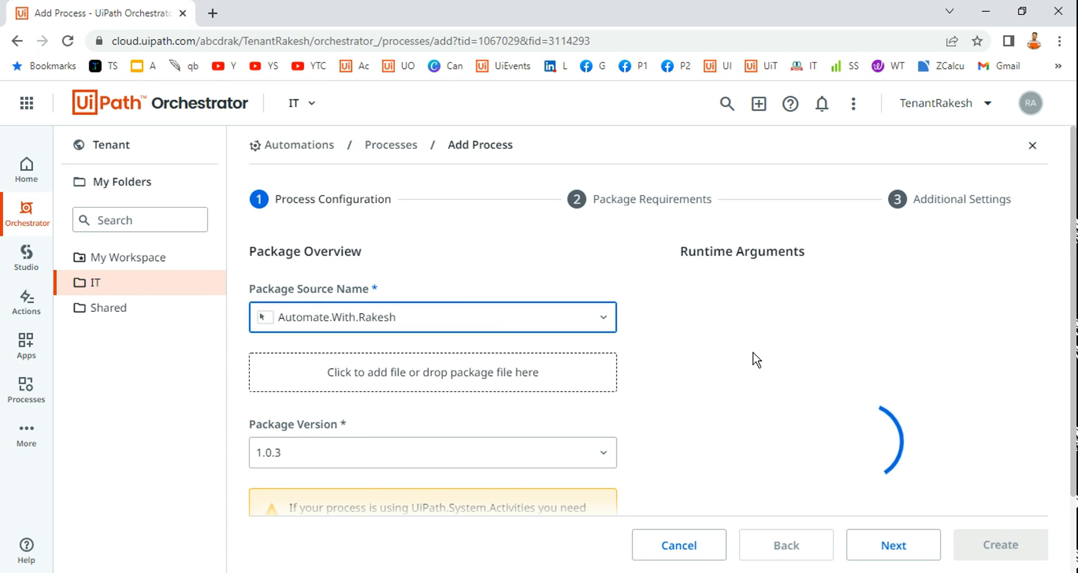
scroll(337, 404, down, 2)
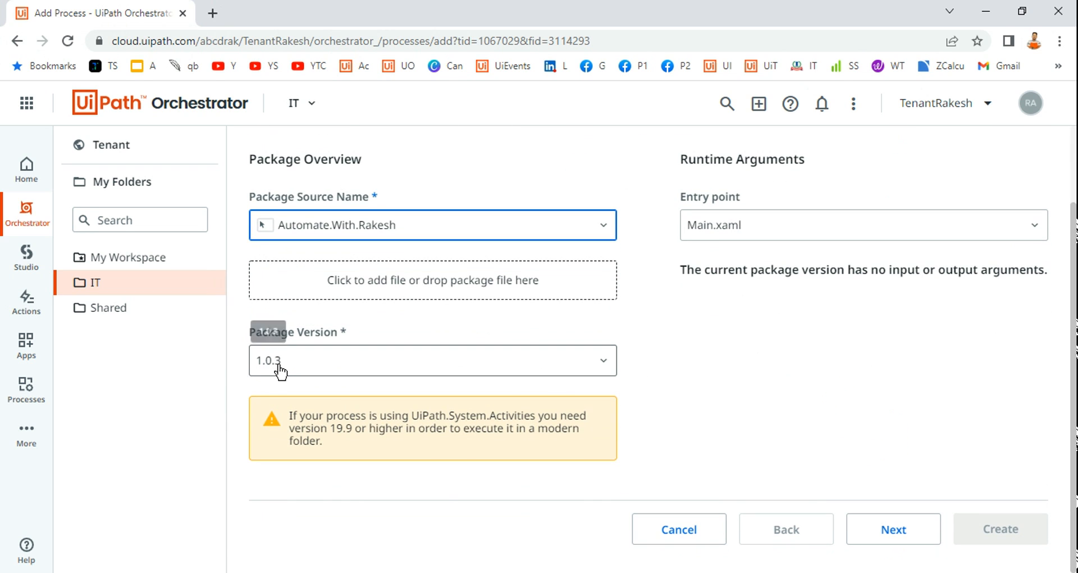
click(954, 231)
click(730, 254)
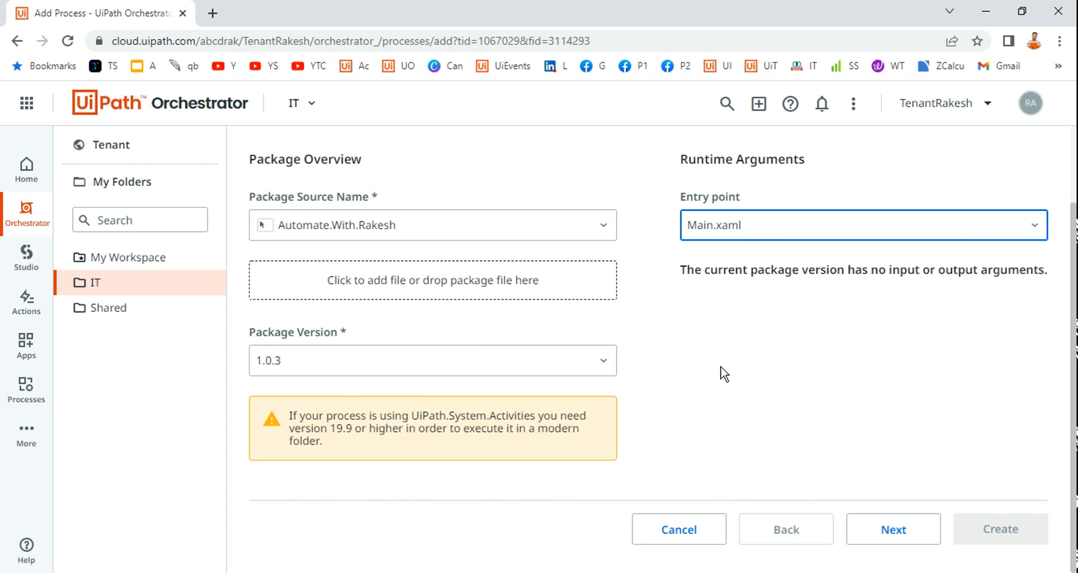
Review the package requirements for the process and continue to its additional settings.
click(896, 531)
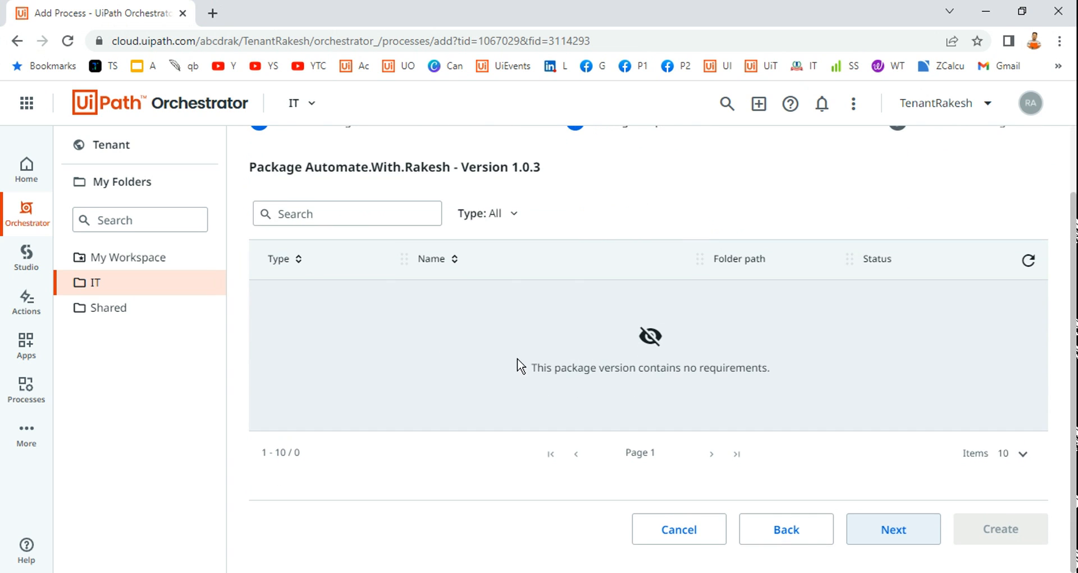
scroll(385, 268, up, 1)
scroll(614, 349, down, 2)
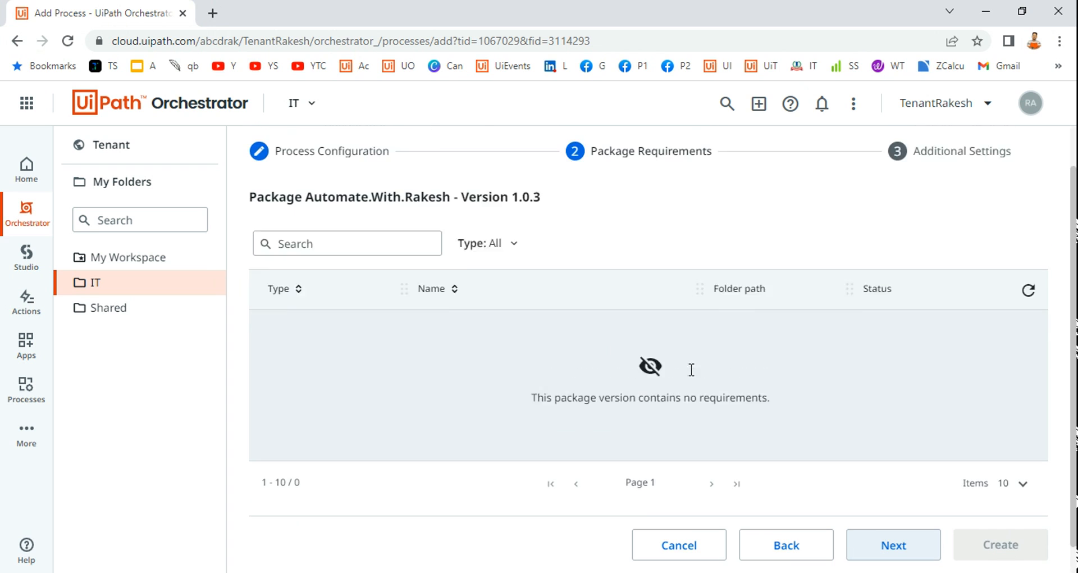
scroll(591, 224, up, 2)
scroll(510, 414, down, 2)
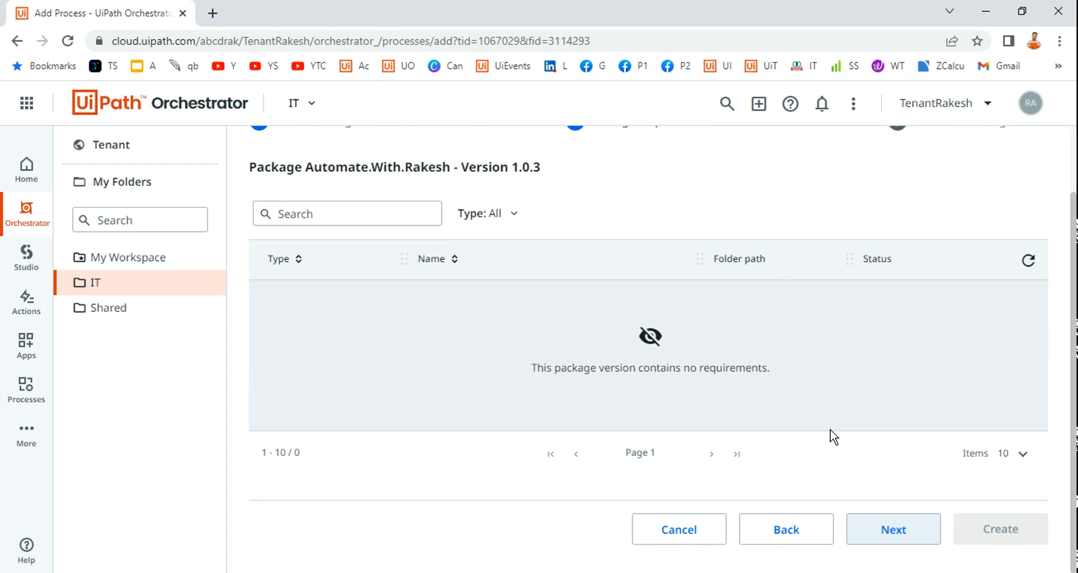
scroll(780, 395, up, 2)
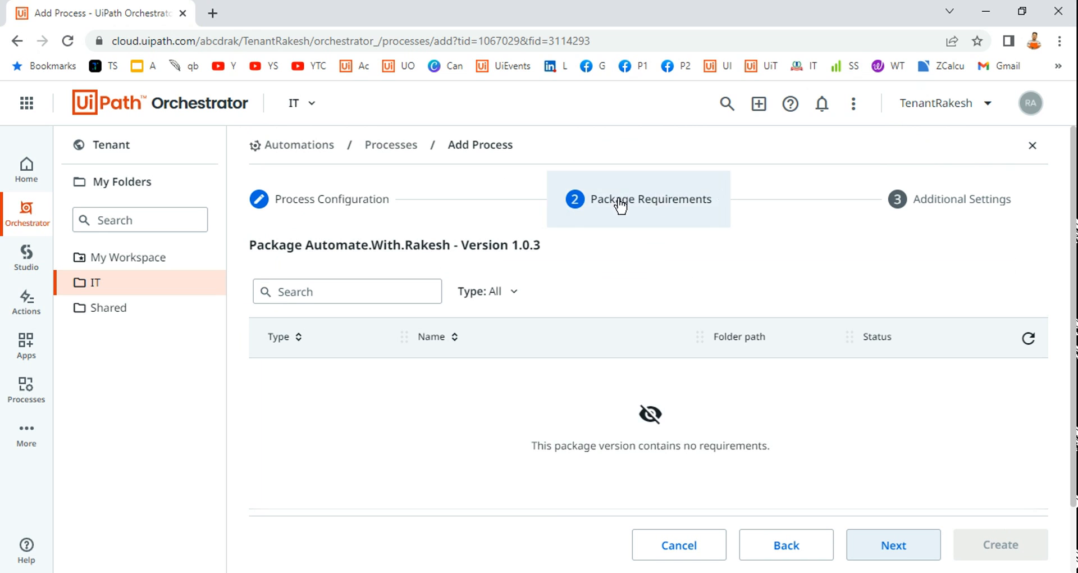
scroll(543, 260, down, 2)
scroll(638, 309, up, 2)
scroll(843, 427, down, 2)
click(910, 538)
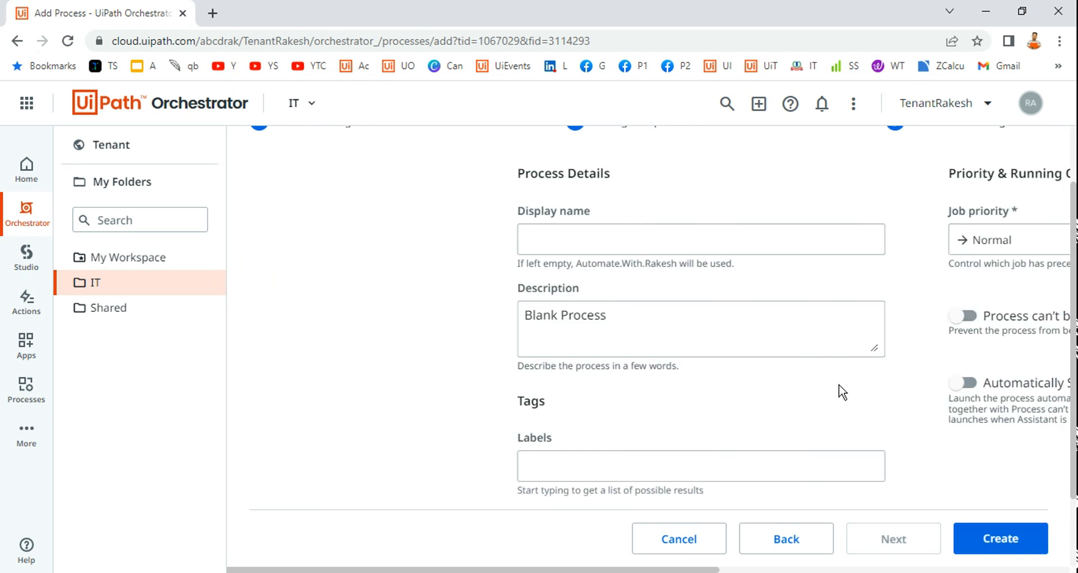
Set the process's display name to Automate With Rakesh, keep the Blank Process description and Normal job priority, and create the process.
scroll(840, 392, up, 2)
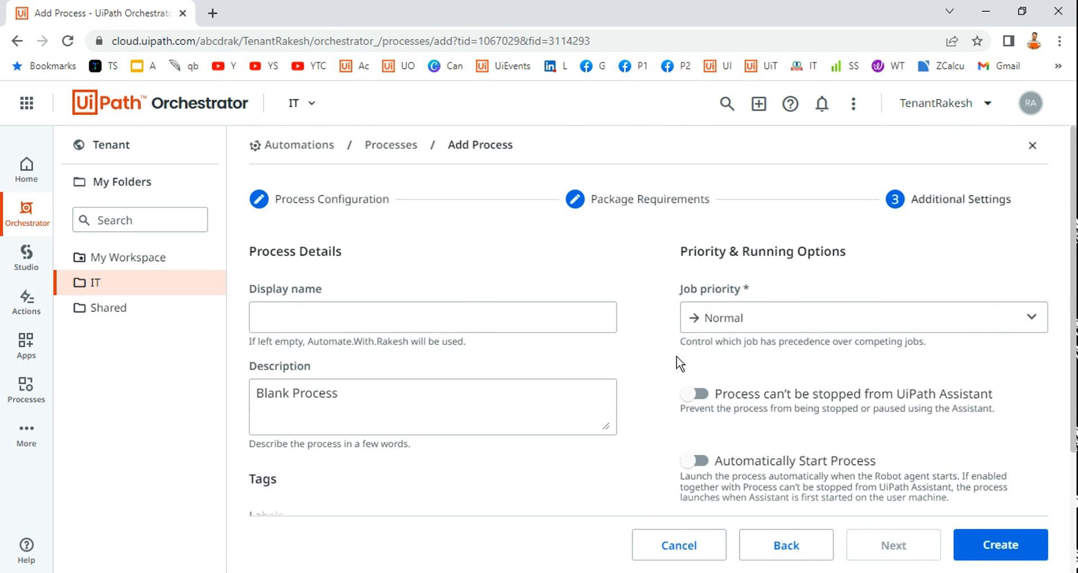
click(300, 315)
click(320, 347)
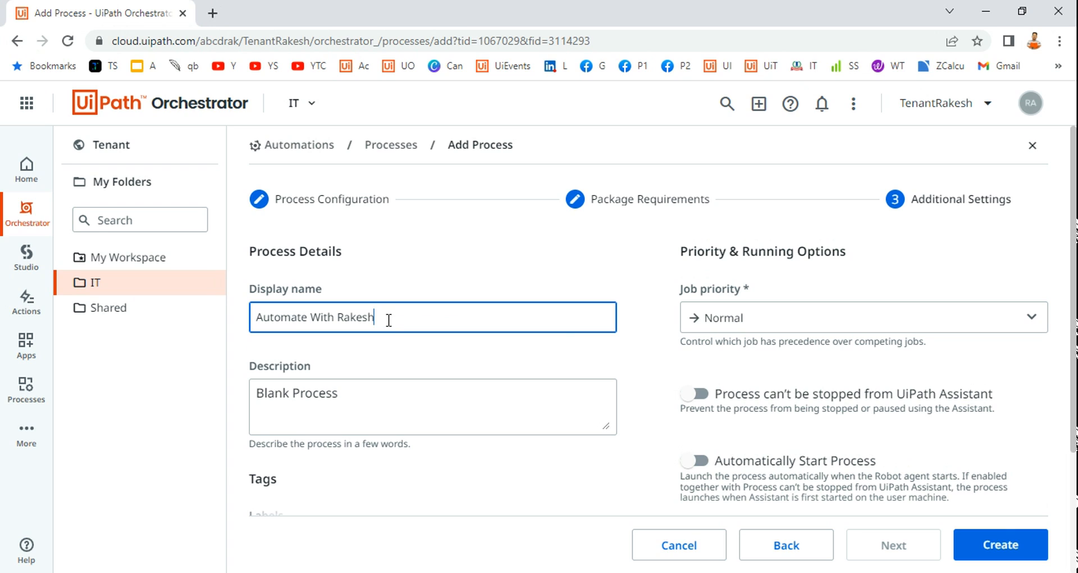
drag(365, 312, 217, 308)
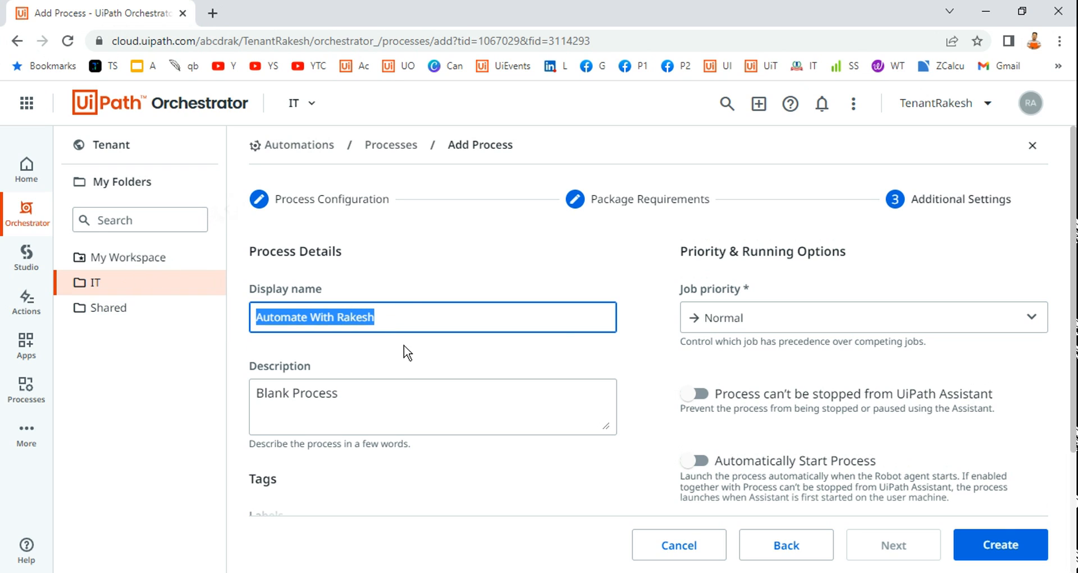
click(409, 323)
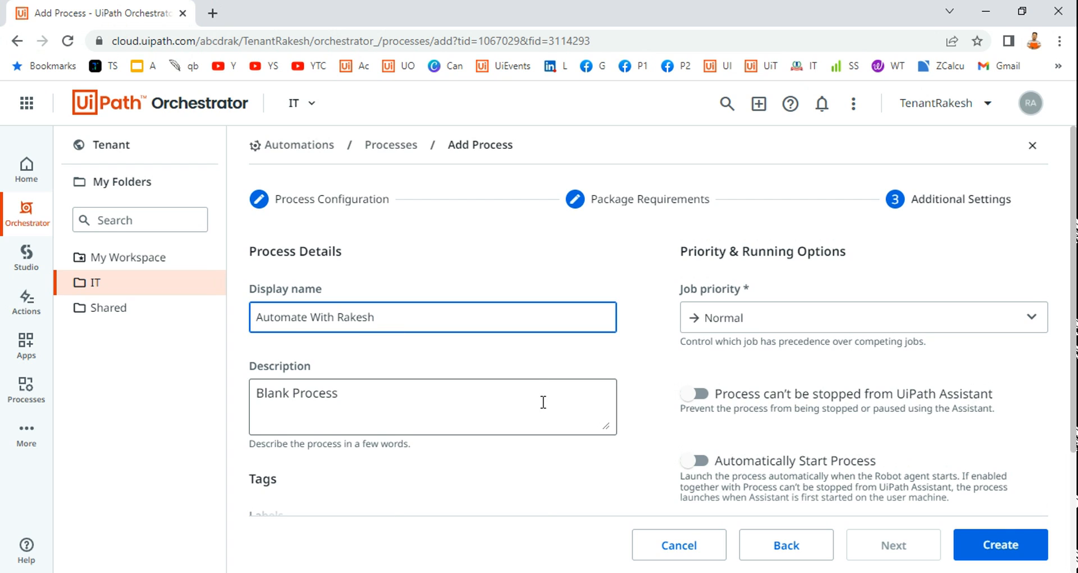
scroll(268, 348, down, 1)
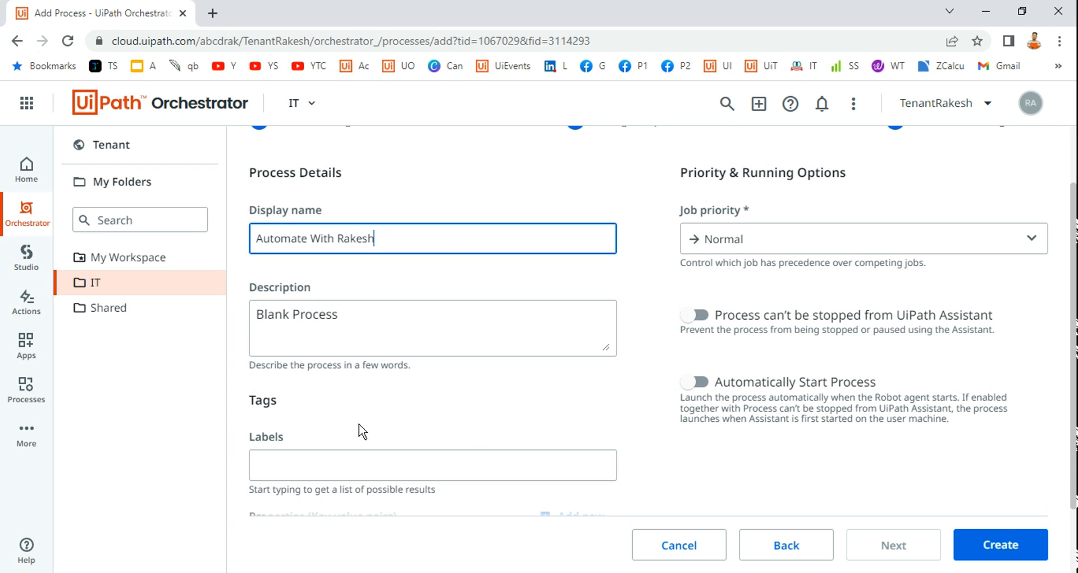
scroll(730, 337, down, 1)
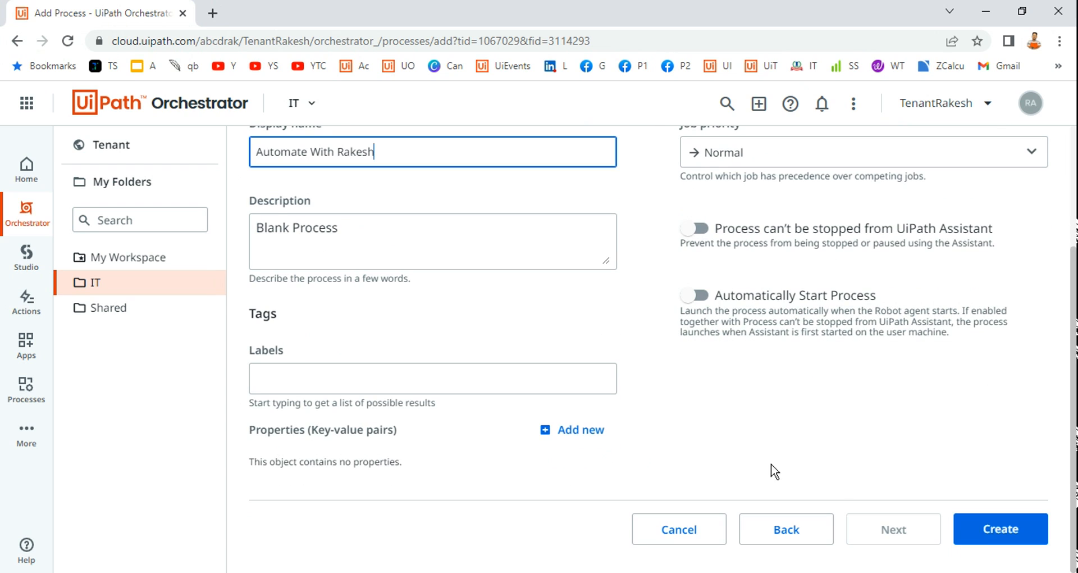
click(1003, 545)
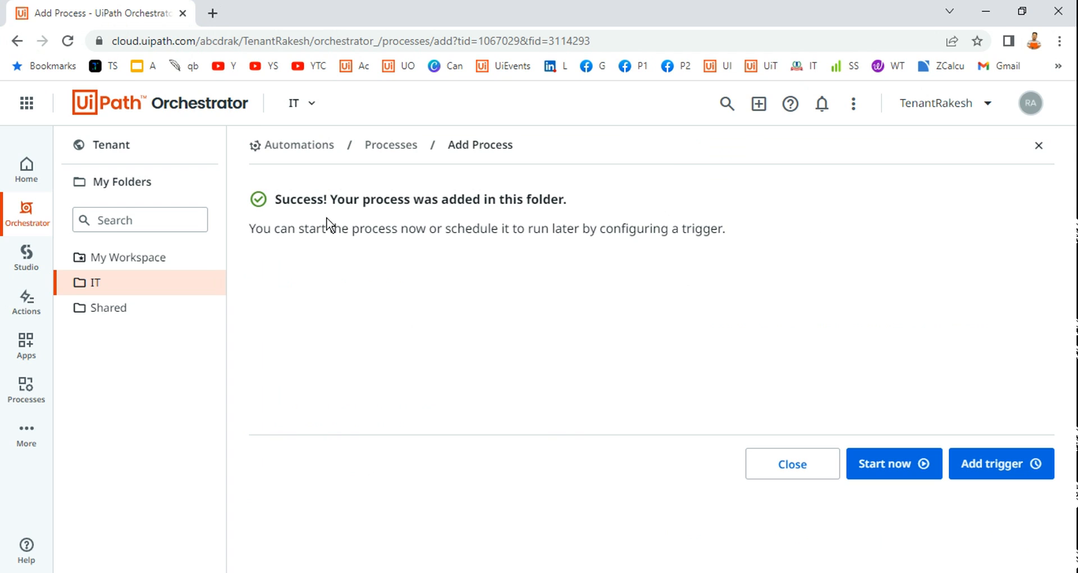
Start a job for the newly added process and select the user account with the unattended robot as its execution account.
drag(277, 203, 567, 197)
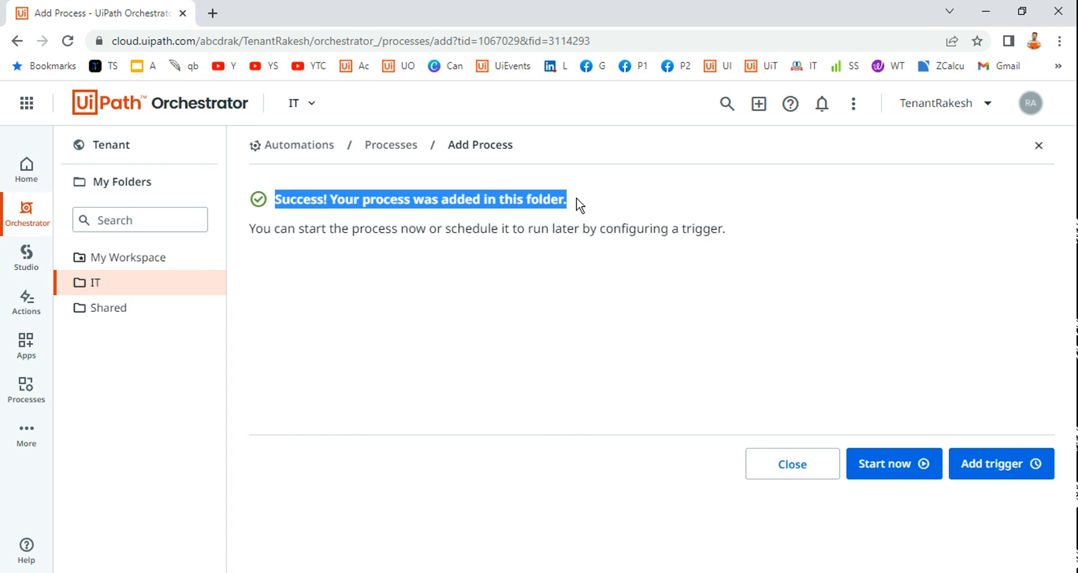
drag(316, 228, 733, 231)
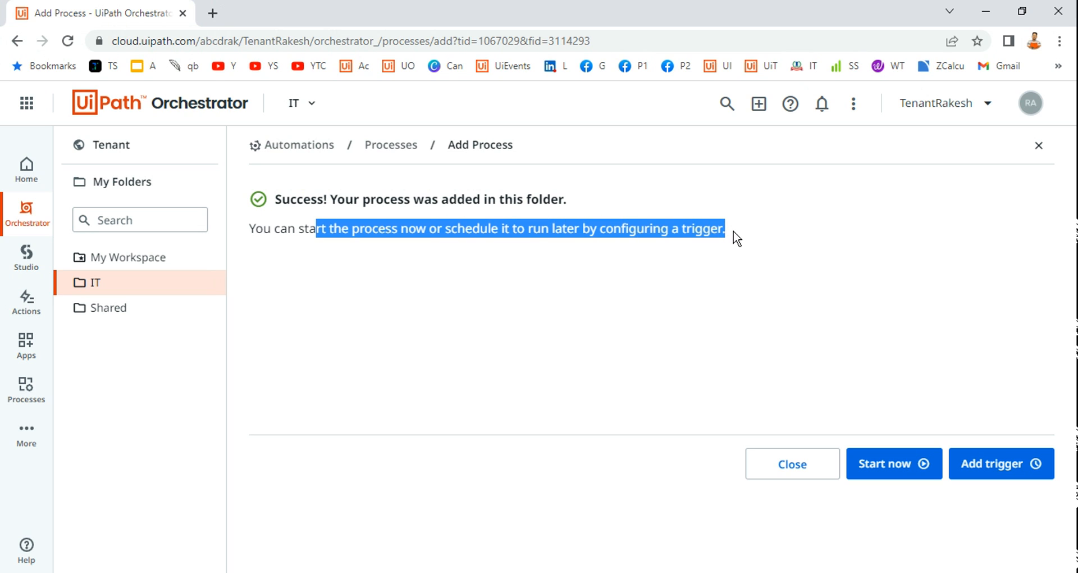
click(896, 470)
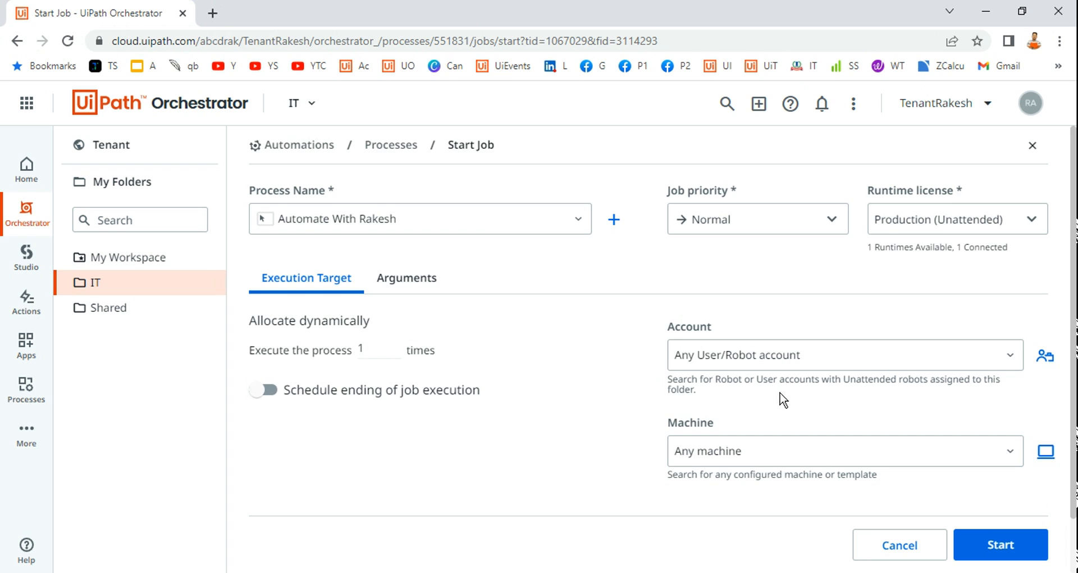
scroll(783, 400, down, 1)
click(762, 305)
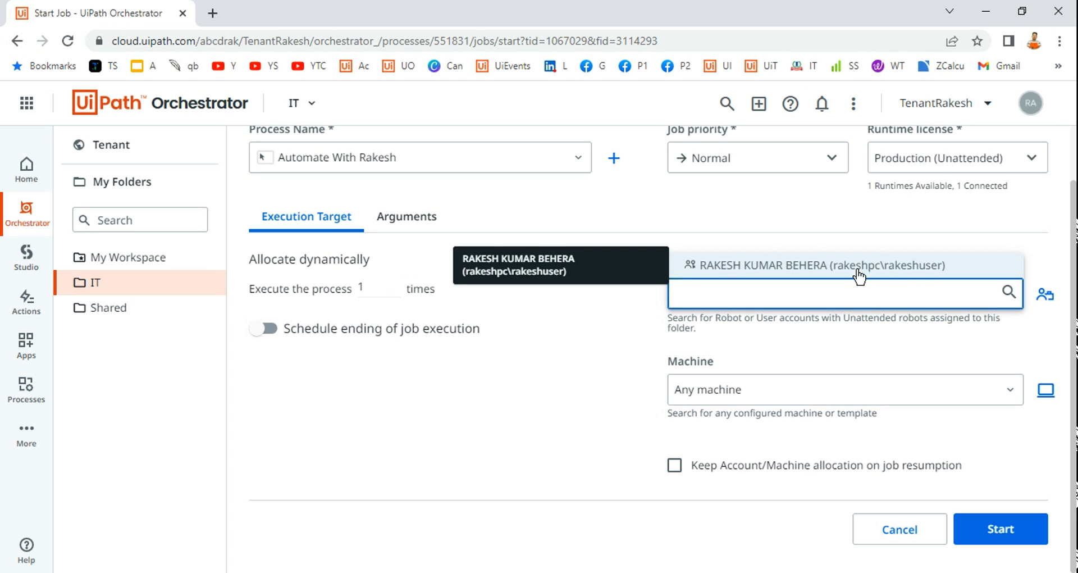
click(900, 267)
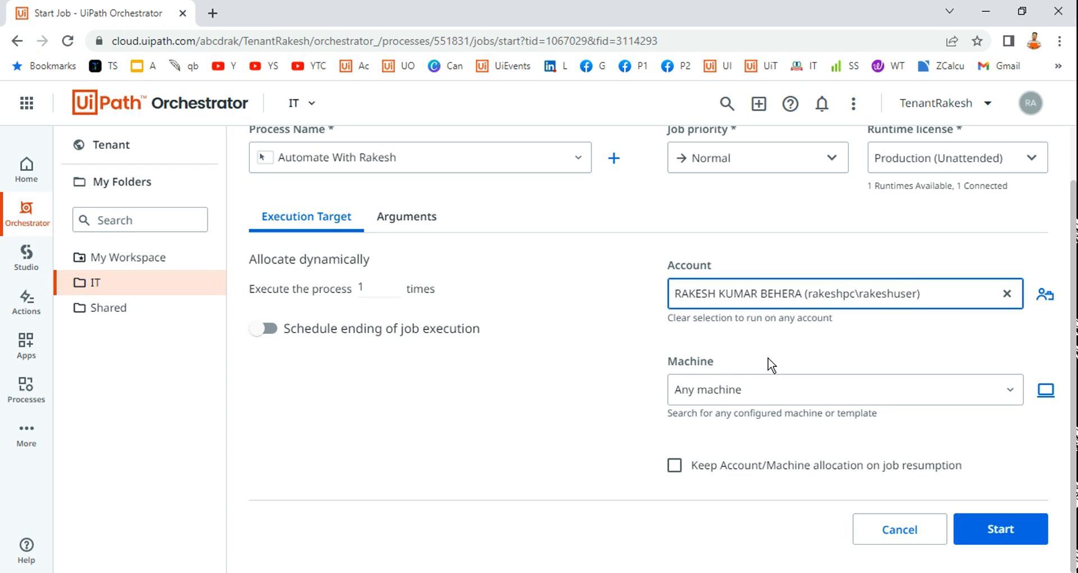
Set the job's machine to RAKESHPC, choose its connected hostname, and start the job.
click(787, 392)
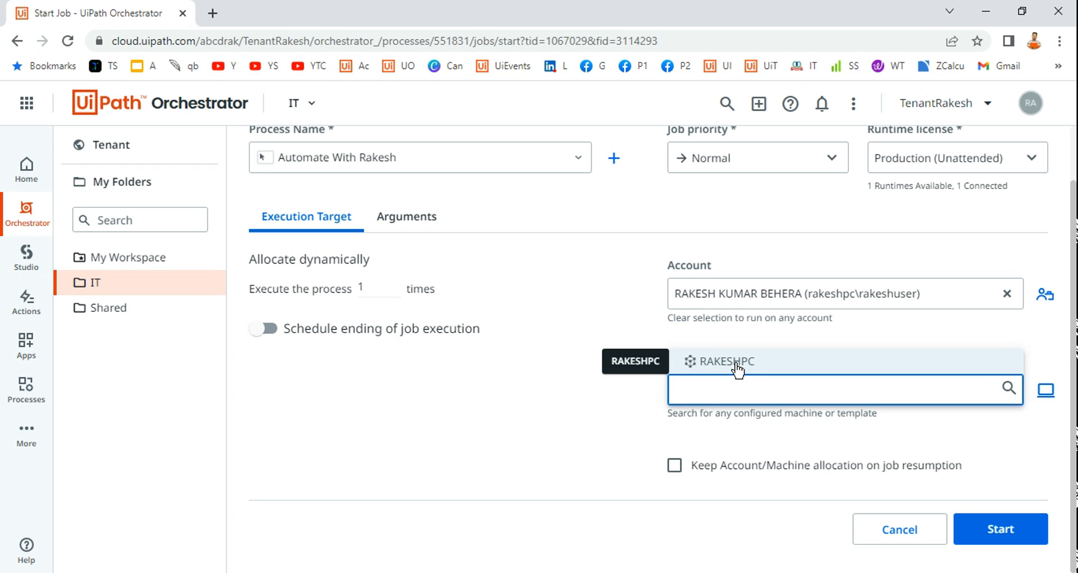
click(737, 369)
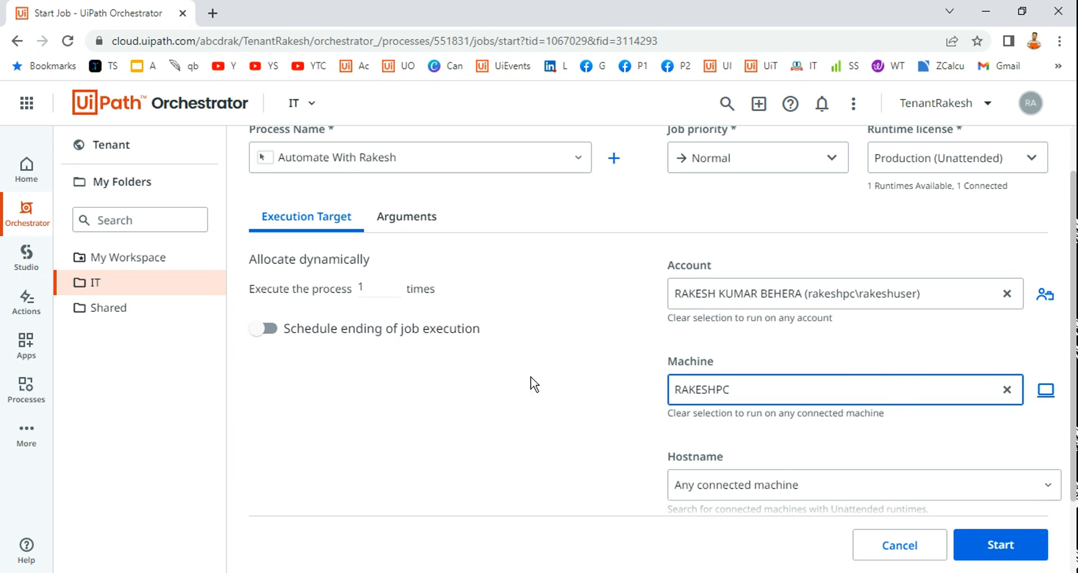
scroll(781, 412, down, 2)
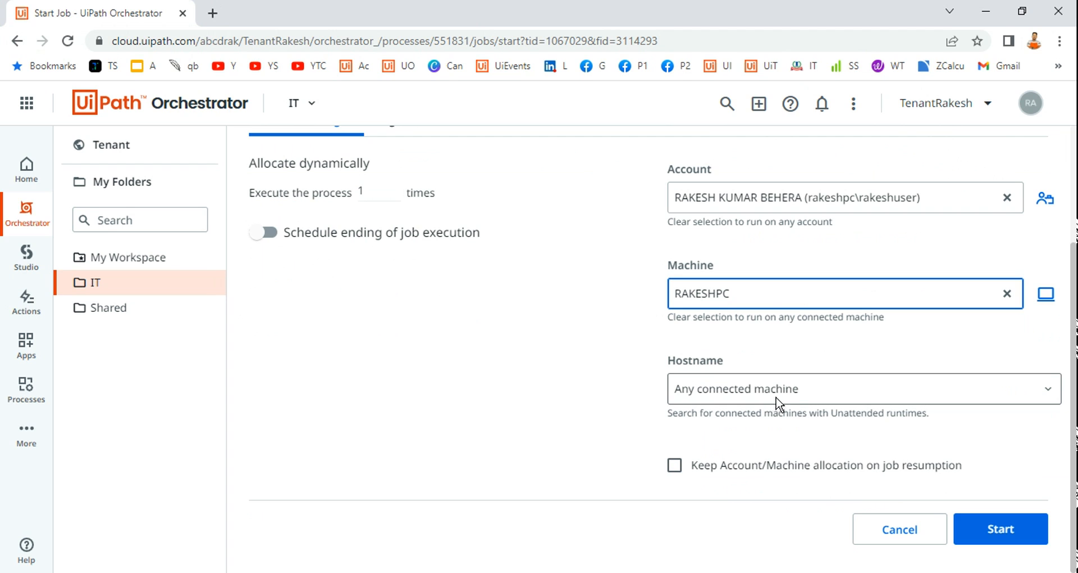
click(790, 391)
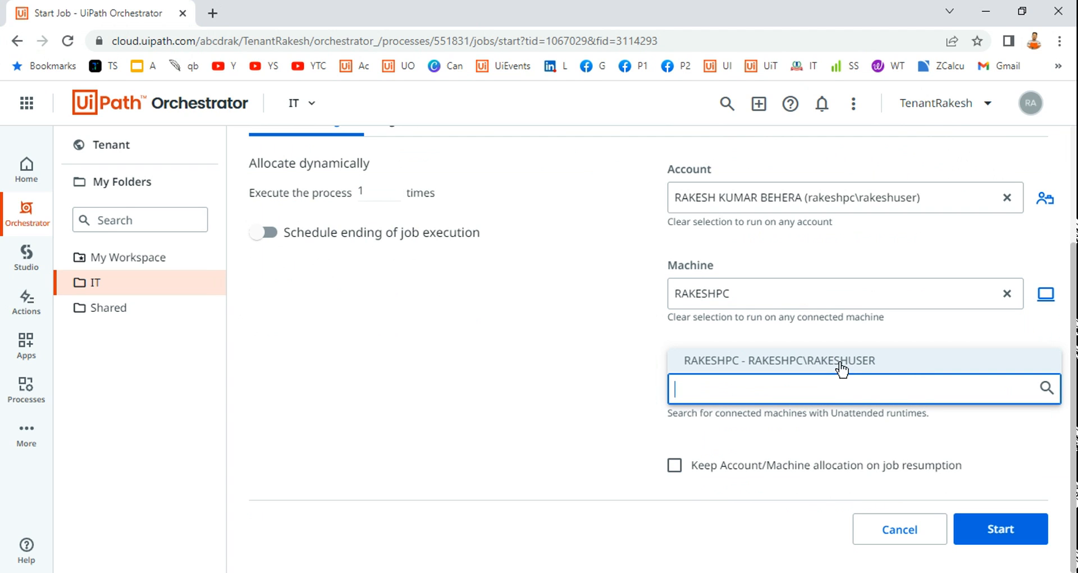
click(800, 362)
scroll(724, 281, up, 2)
scroll(746, 425, down, 2)
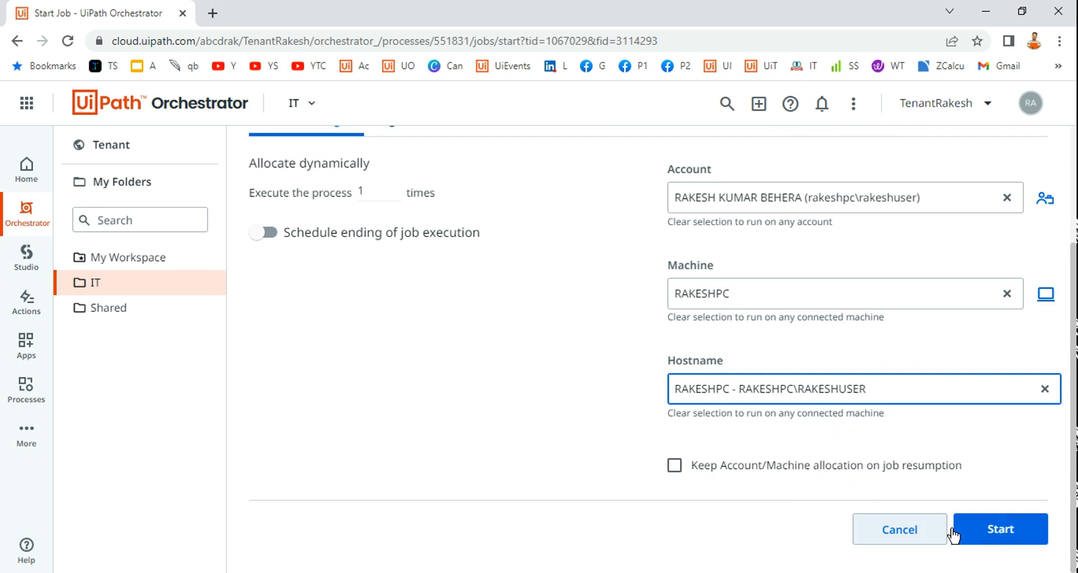
click(1010, 533)
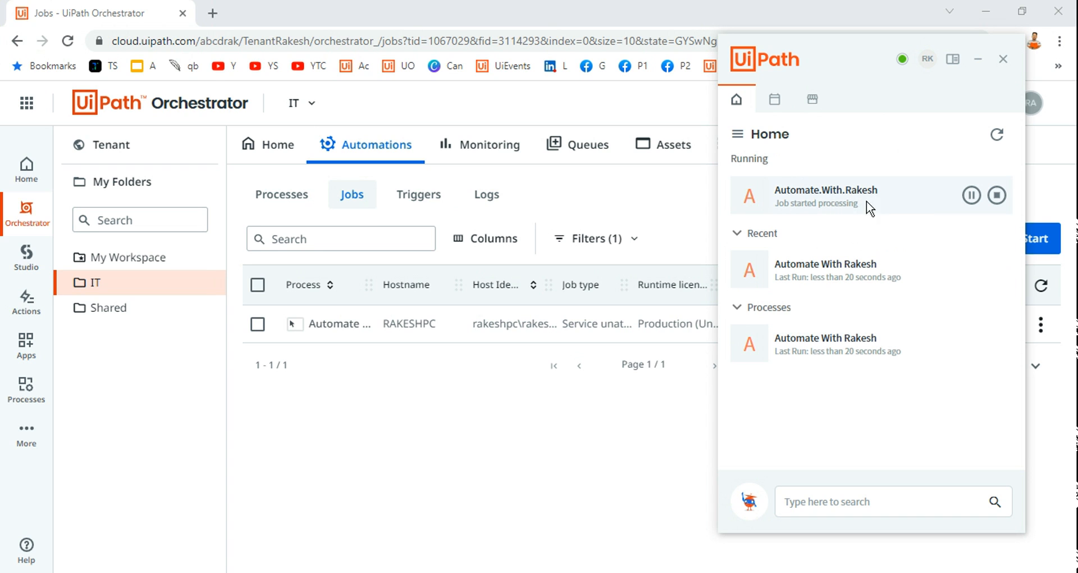
Switch to Studio to review the assign and message box activities while the job runs, and dismiss the job's message box.
drag(853, 76, 797, 76)
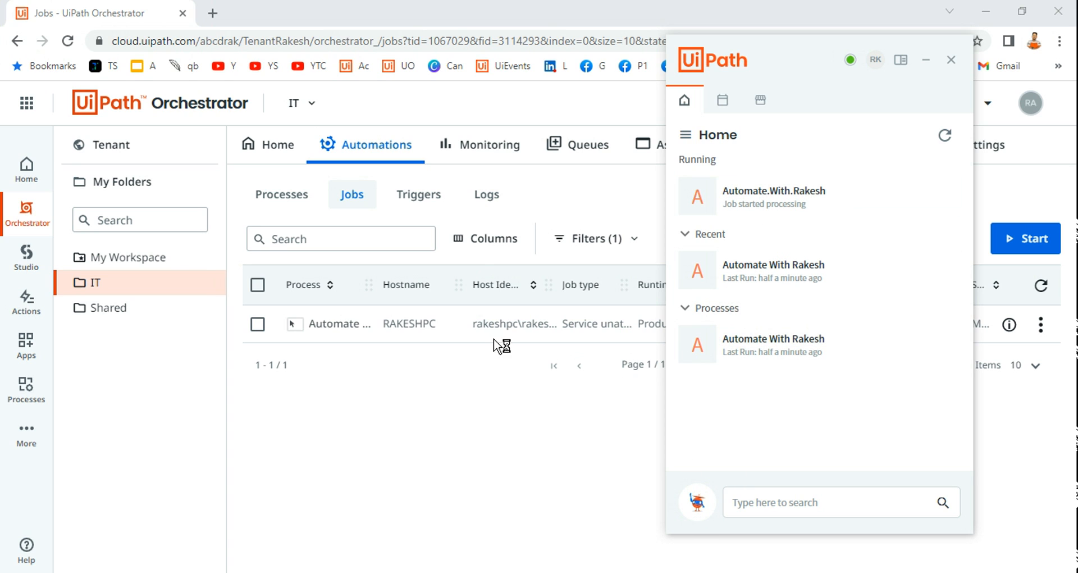
click(571, 571)
scroll(388, 427, down, 2)
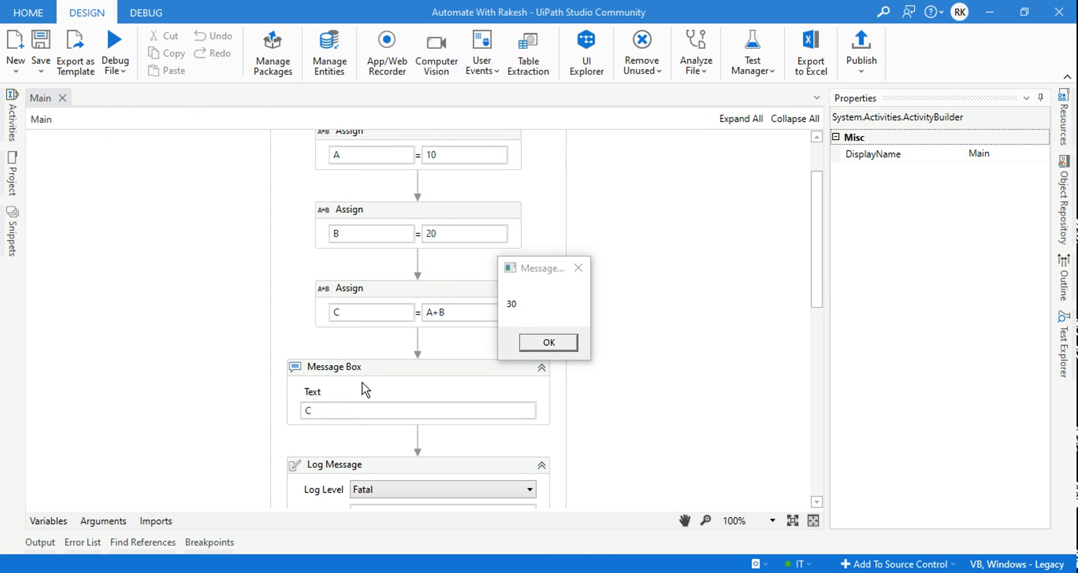
key(Return)
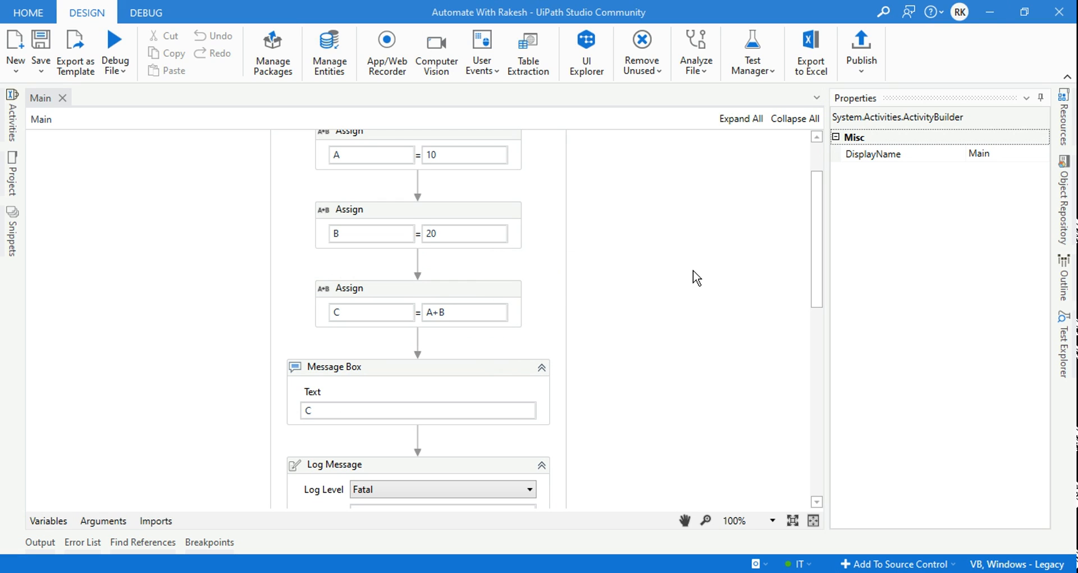
Minimize Studio, the browser and Command Prompt so that only UiPath Assistant stays open on the desktop.
click(991, 16)
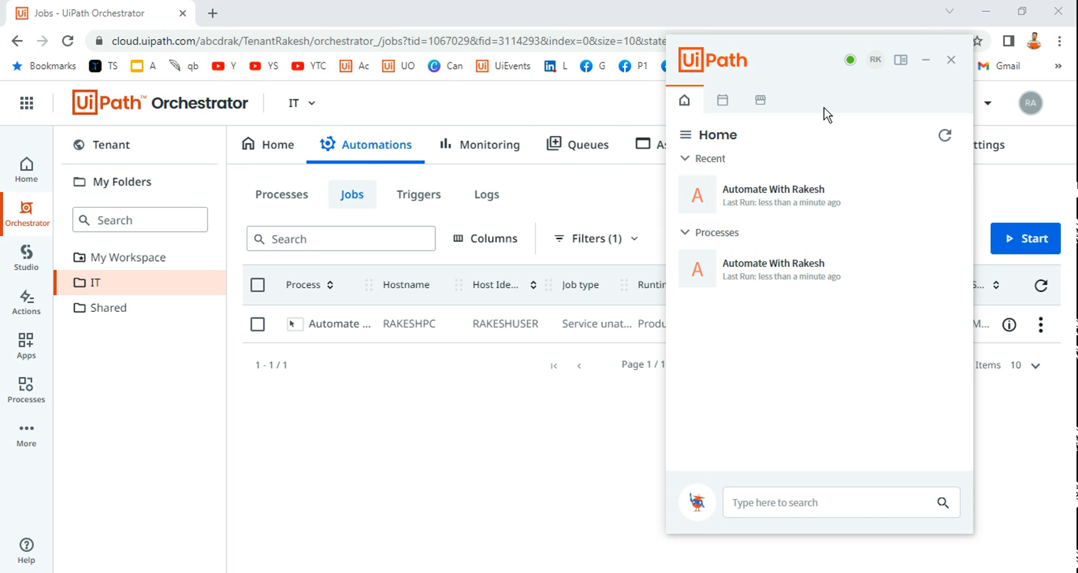
click(985, 12)
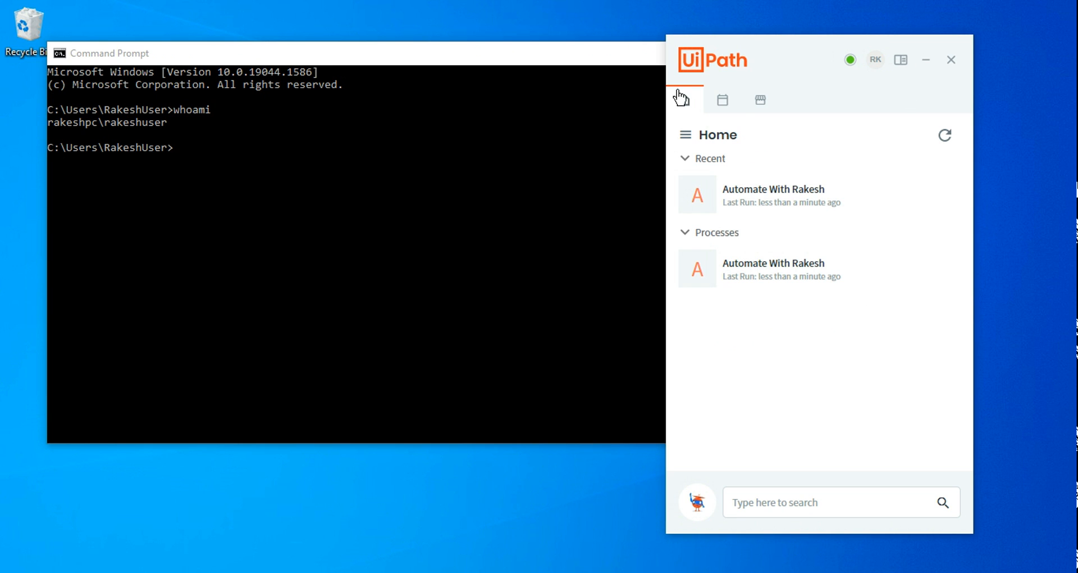
click(607, 79)
click(766, 118)
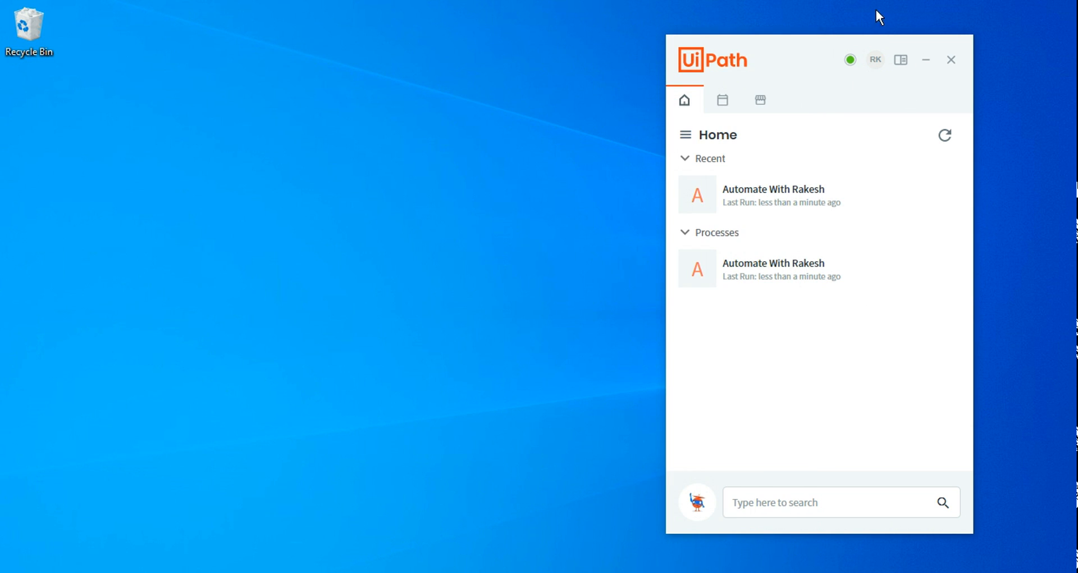
drag(848, 49, 833, 29)
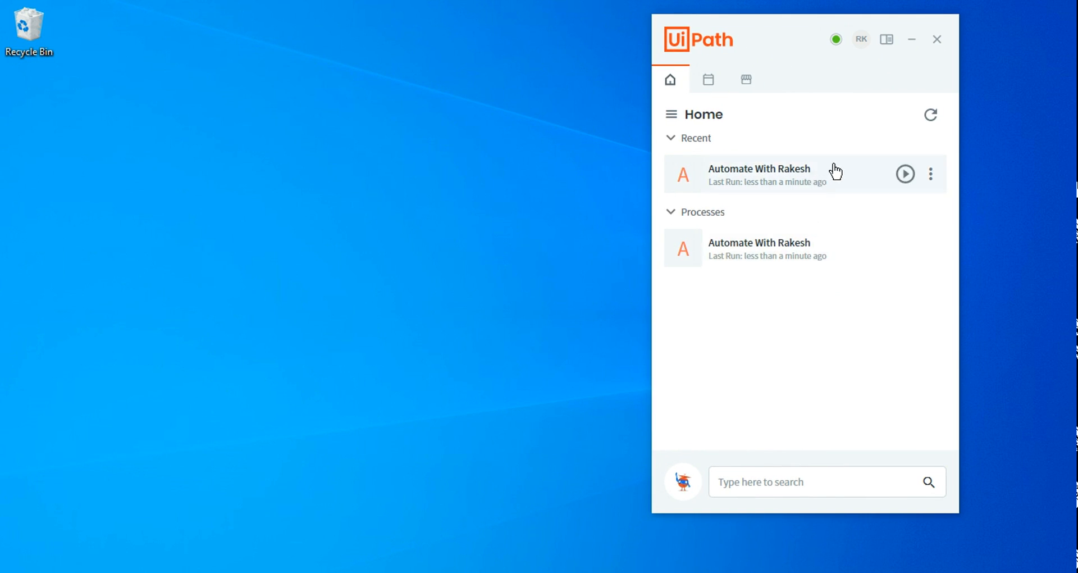
Run the recent Automate With Rakesh process from UiPath Assistant and dismiss its message box.
mouse_move(753, 168)
click(890, 189)
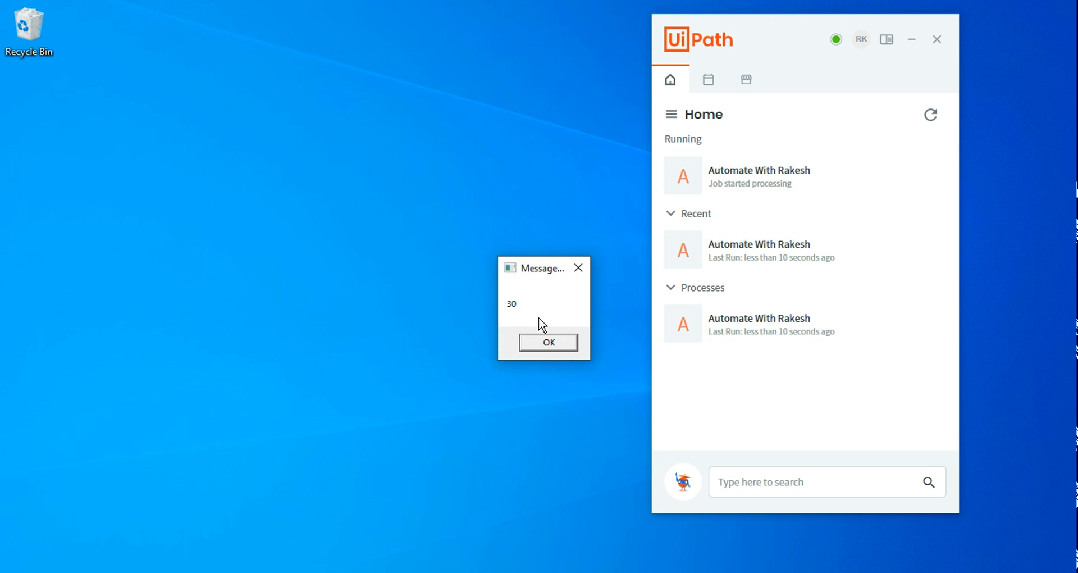
click(550, 343)
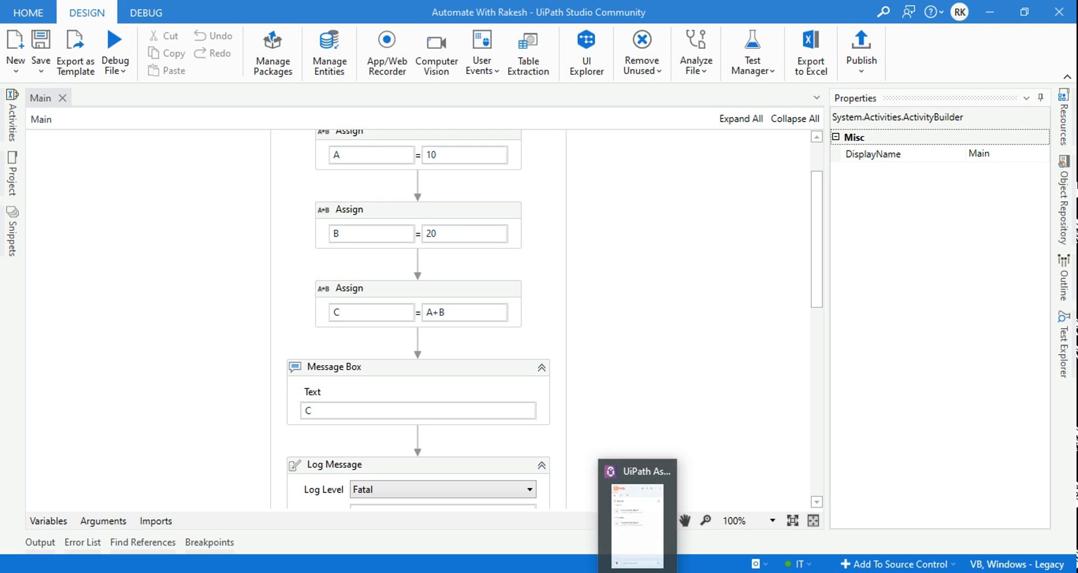
Bring UiPath Assistant in front of the open Studio workflow and examine how to run Automate With Rakesh from it.
click(639, 572)
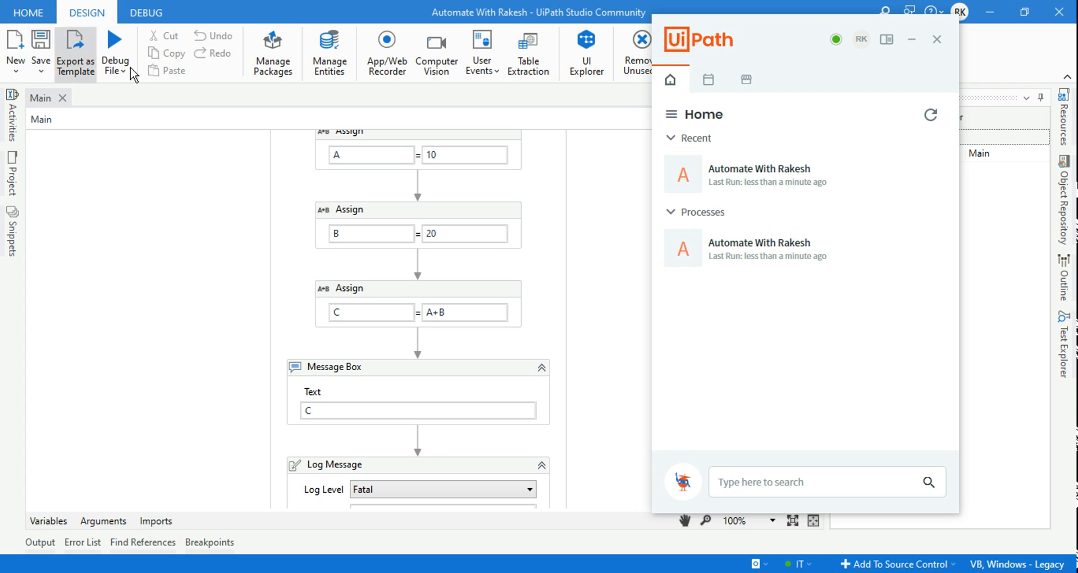
click(166, 206)
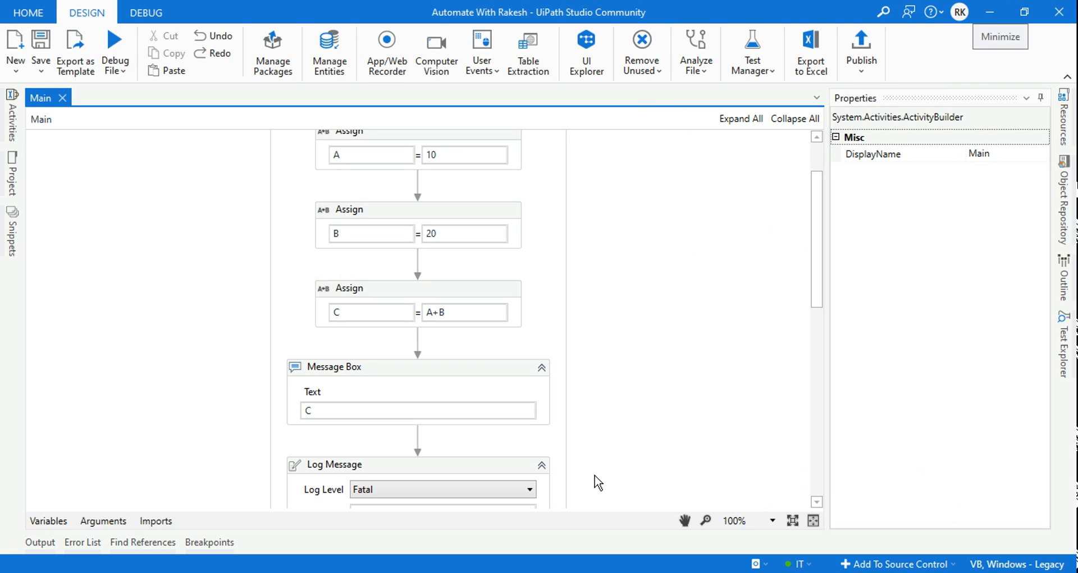
click(716, 571)
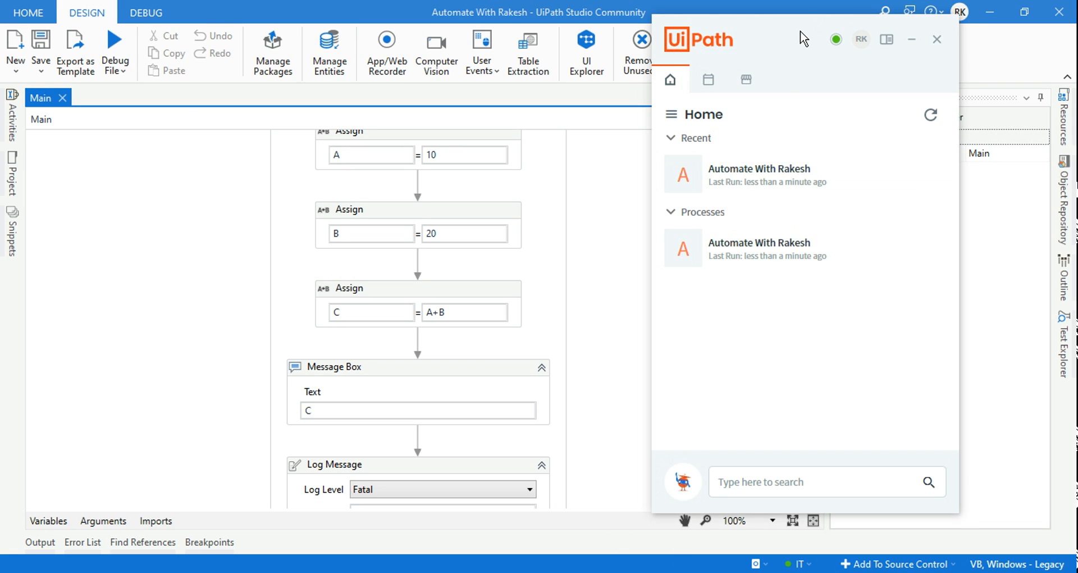
drag(803, 38, 815, 42)
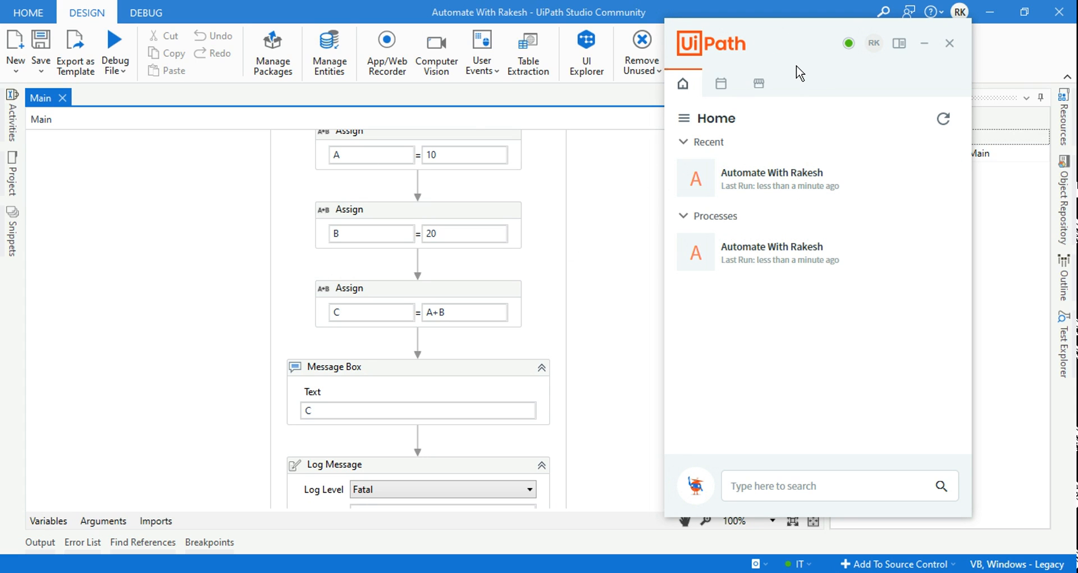
drag(806, 49, 781, 50)
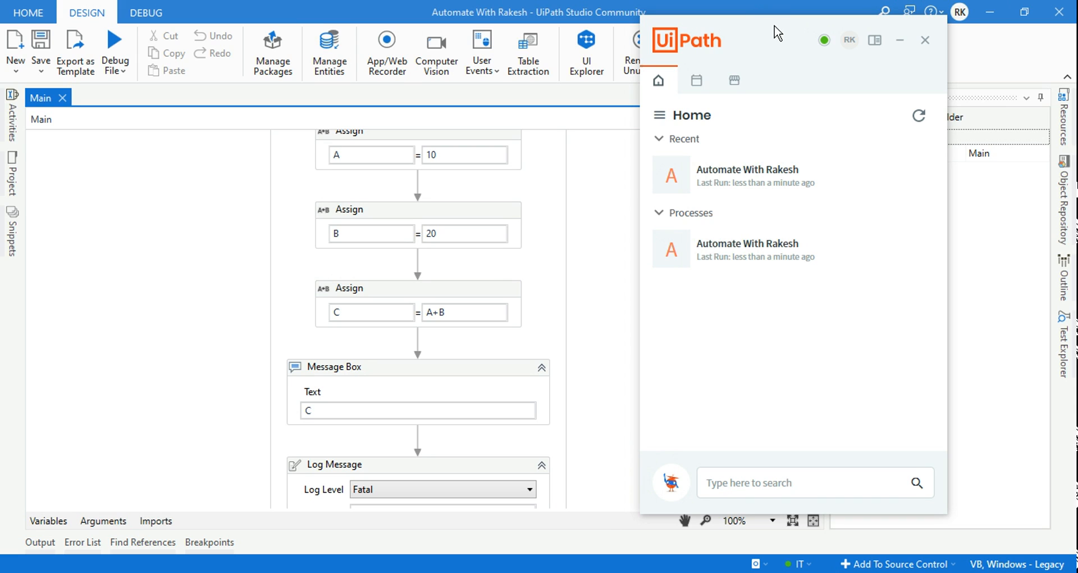
drag(774, 31, 782, 31)
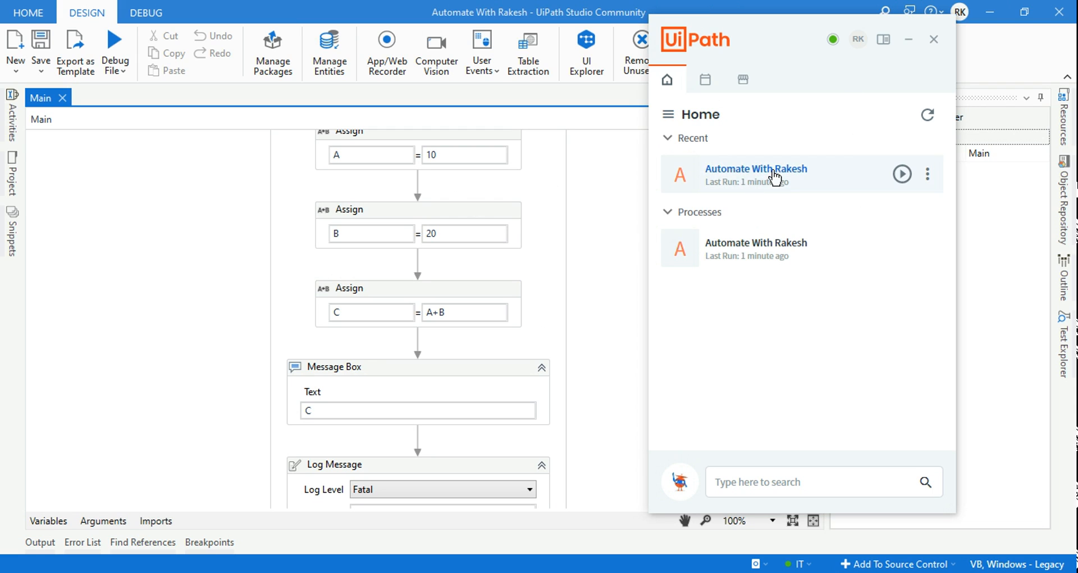
mouse_move(905, 181)
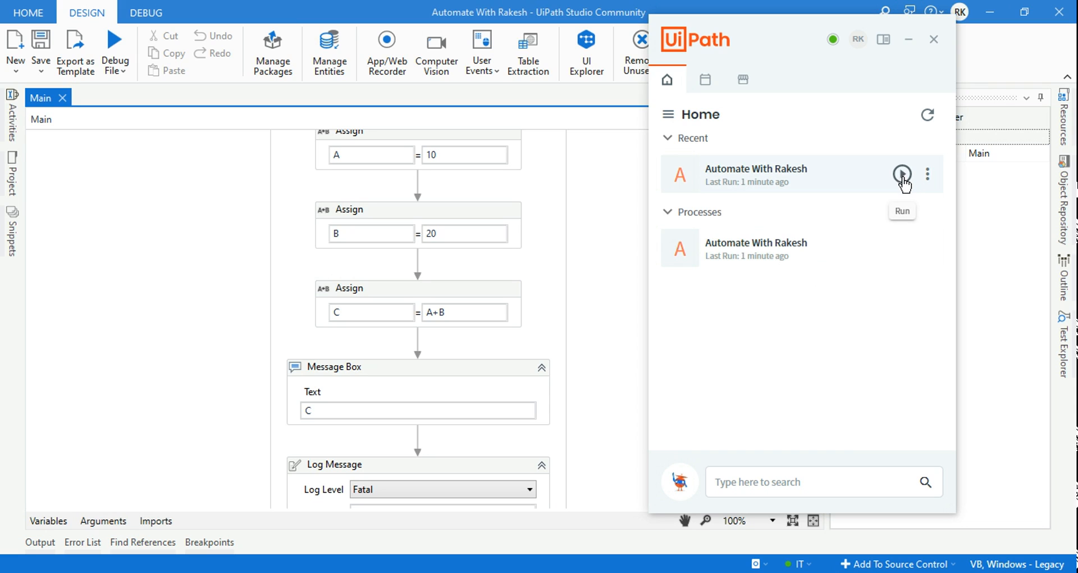